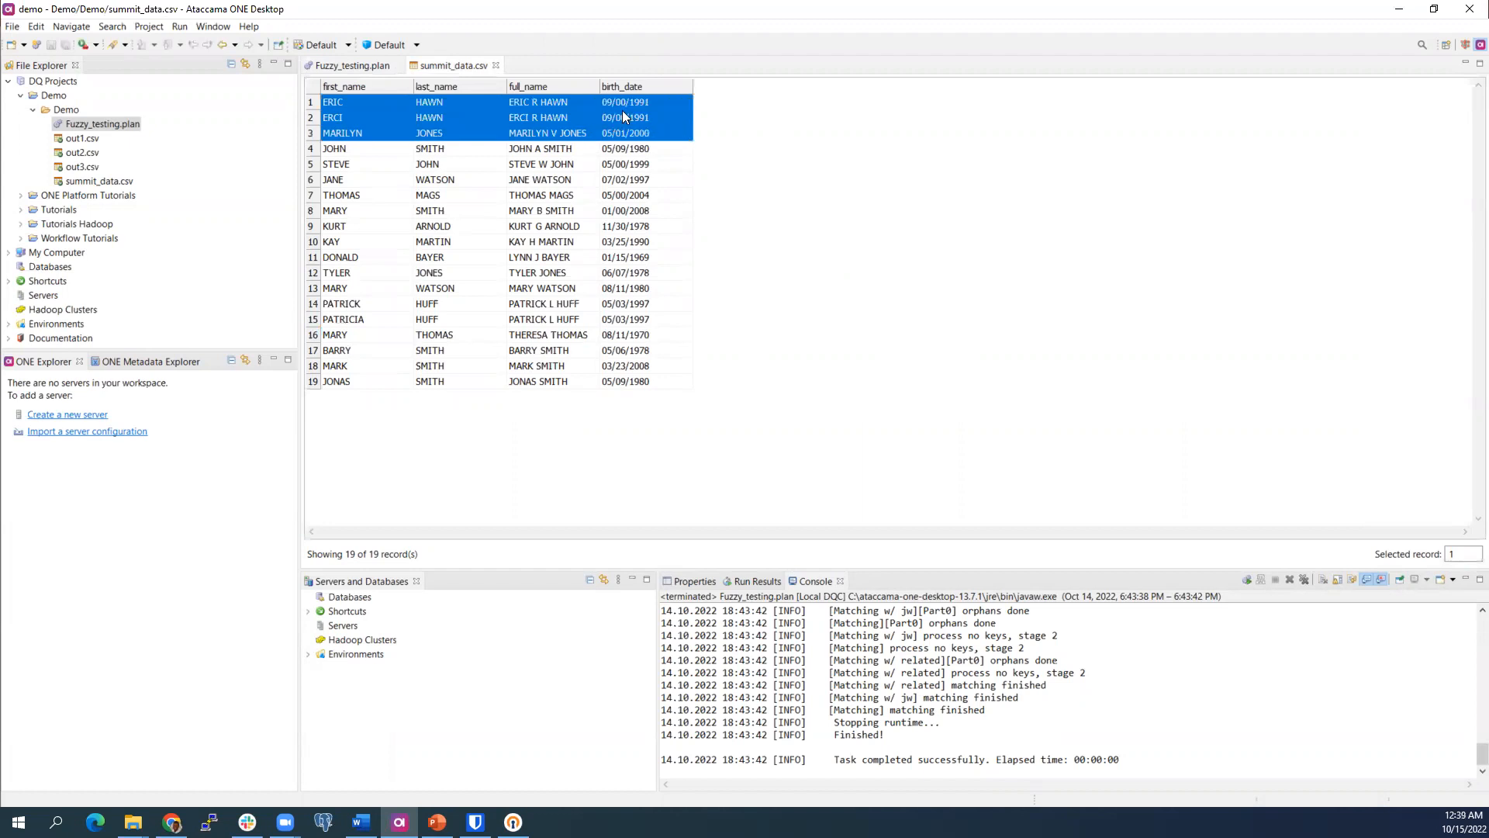
# Review the Matching step's key rule "testing" and the tests of its FN+LN+BD (leven) and FN+LN+BD (ED) matching rules.
pyautogui.click(646, 148)
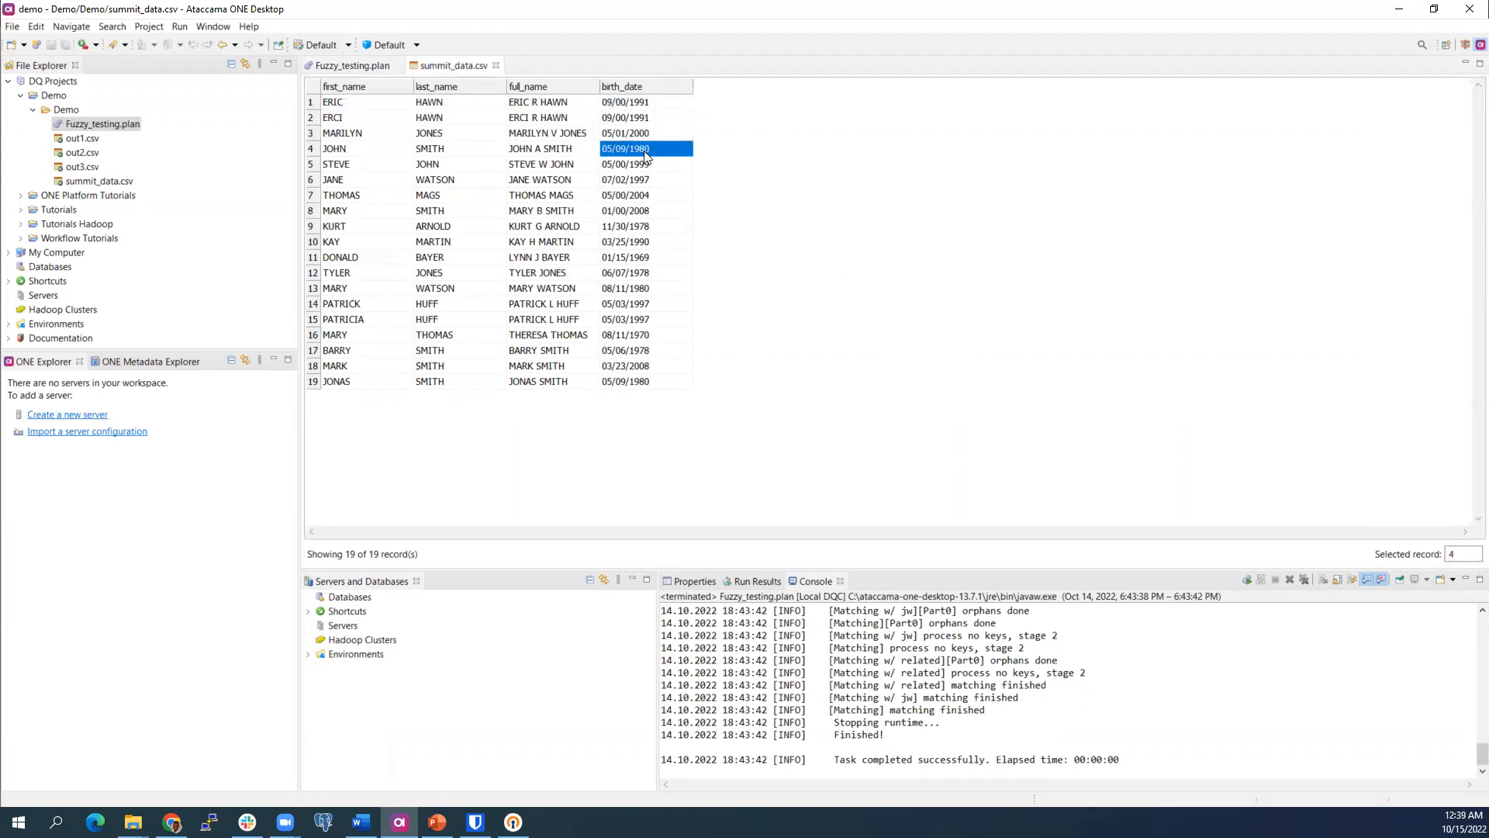
pyautogui.click(355, 67)
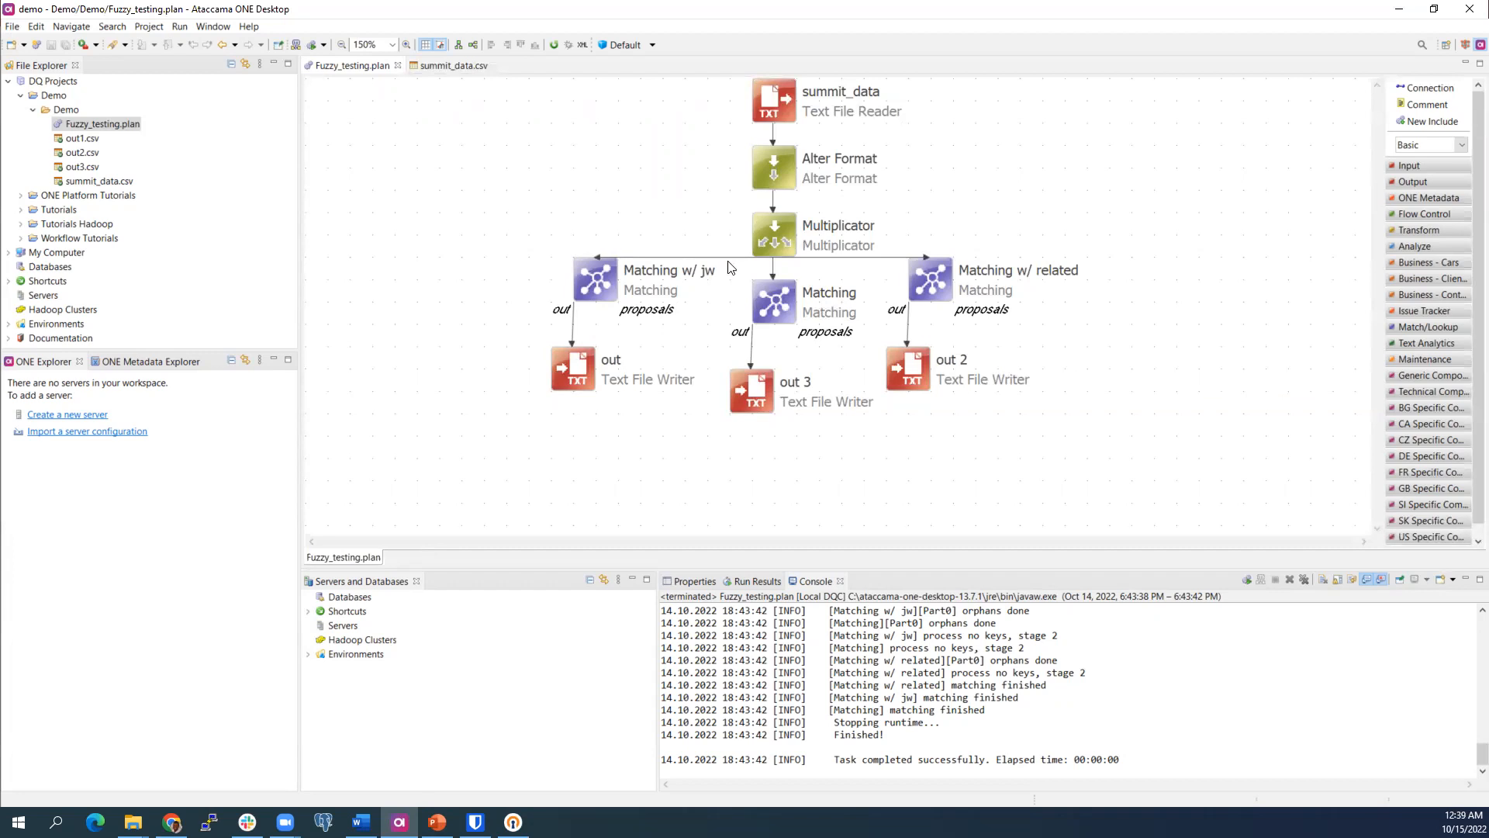
pyautogui.doubleClick(782, 313)
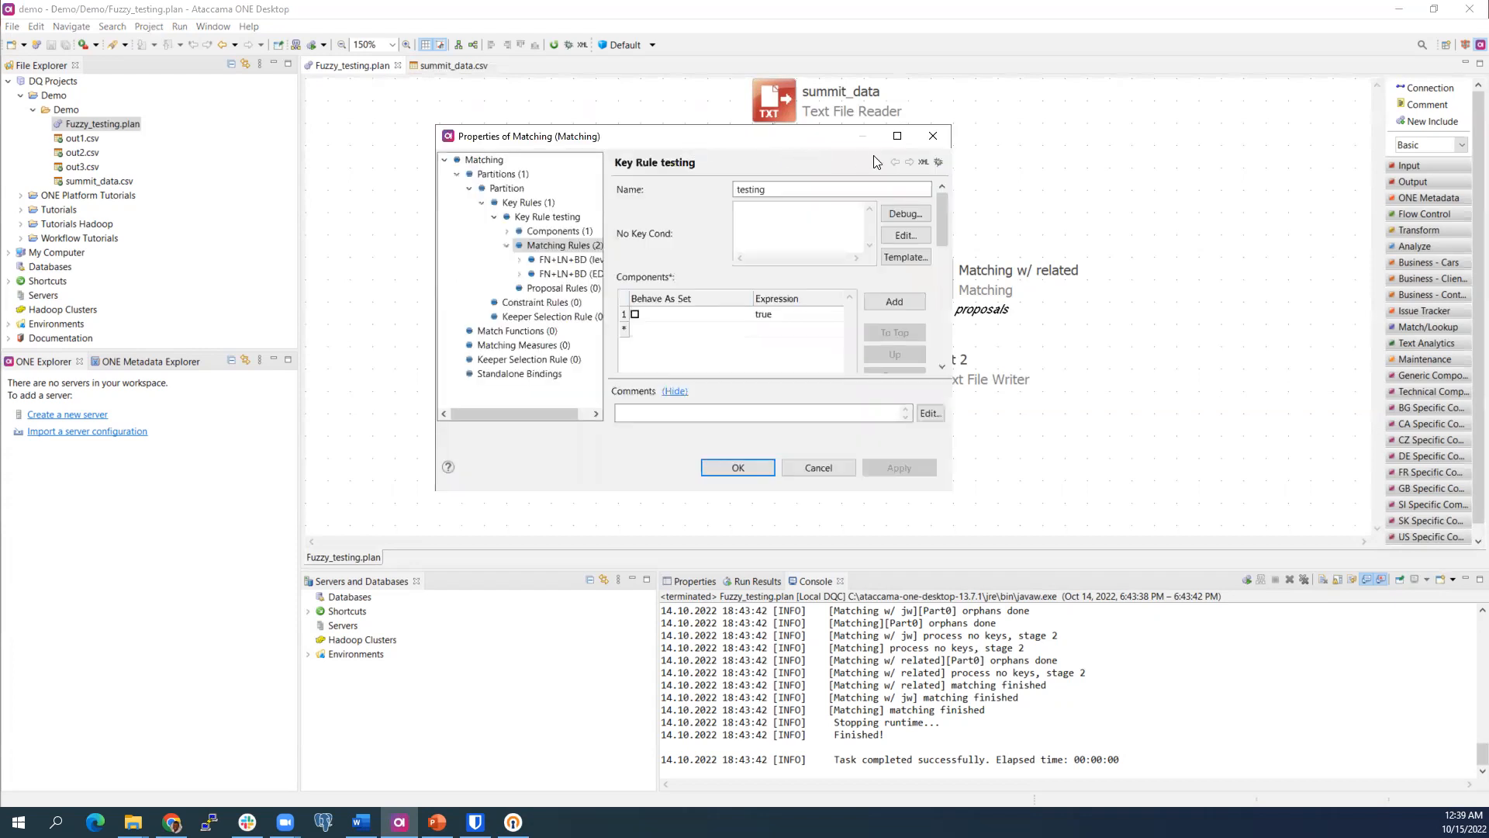
pyautogui.click(906, 132)
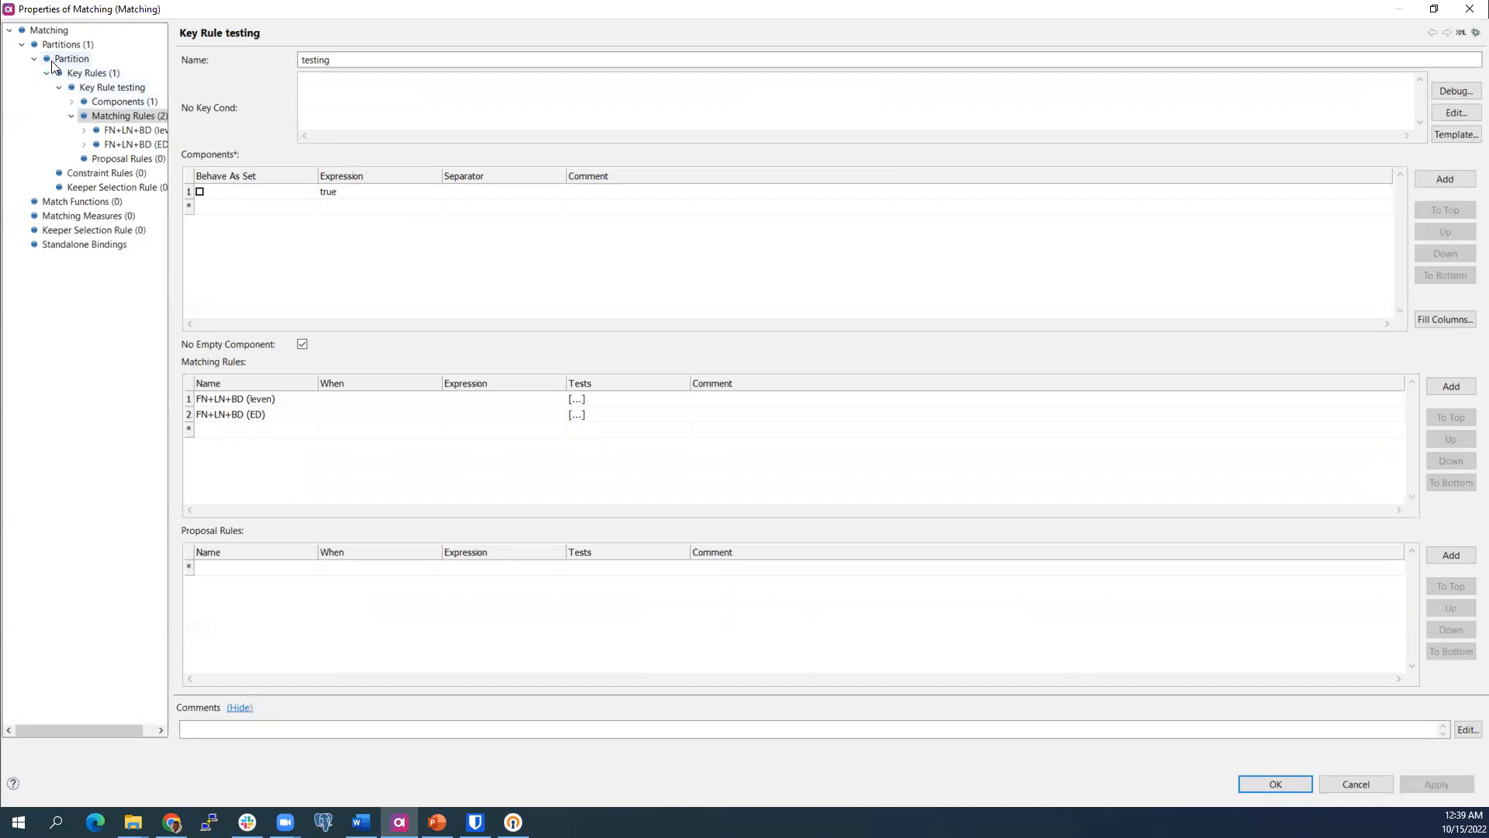
pyautogui.click(87, 73)
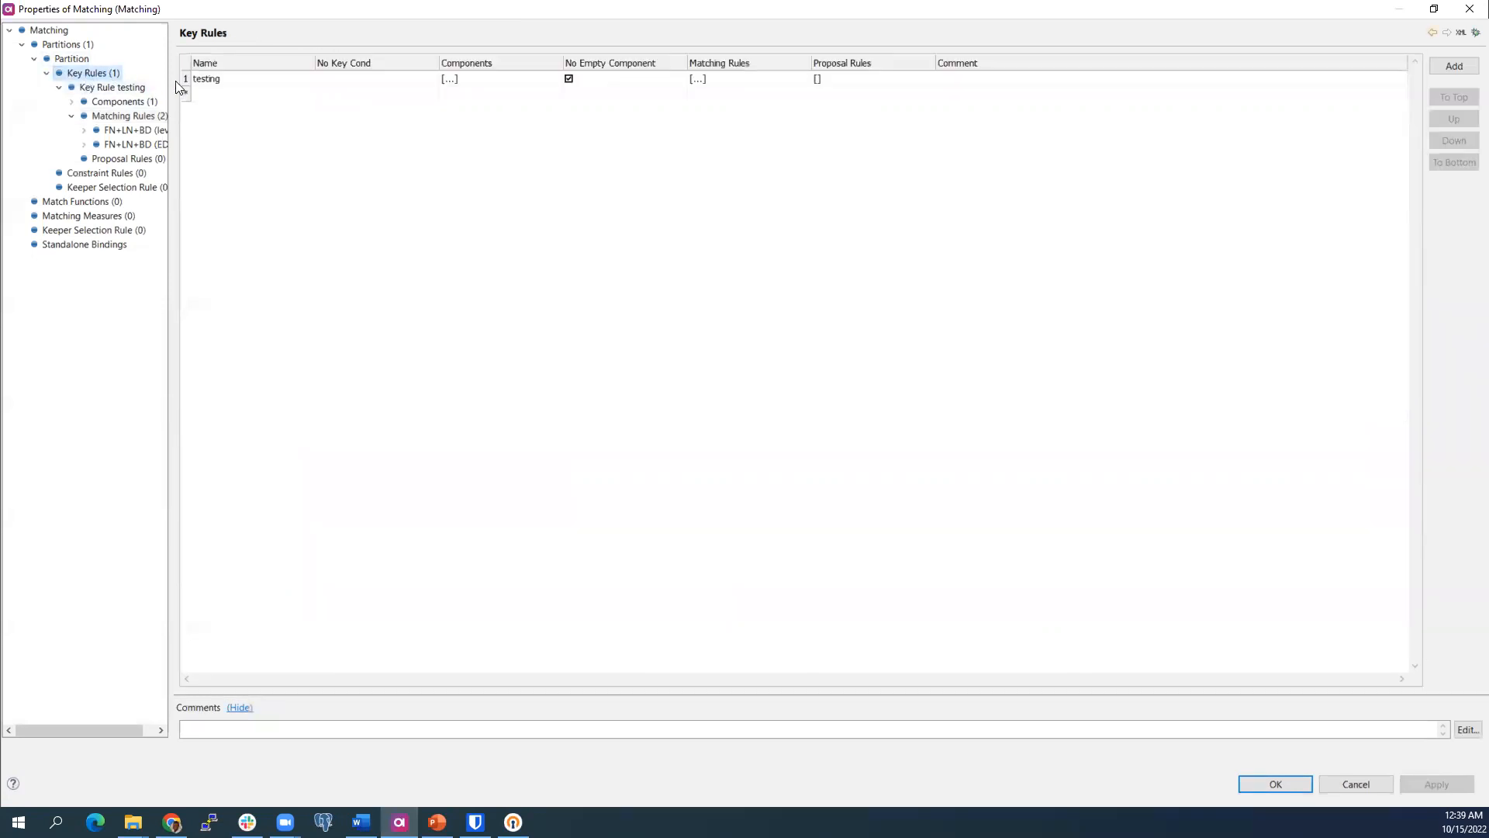
pyautogui.doubleClick(186, 78)
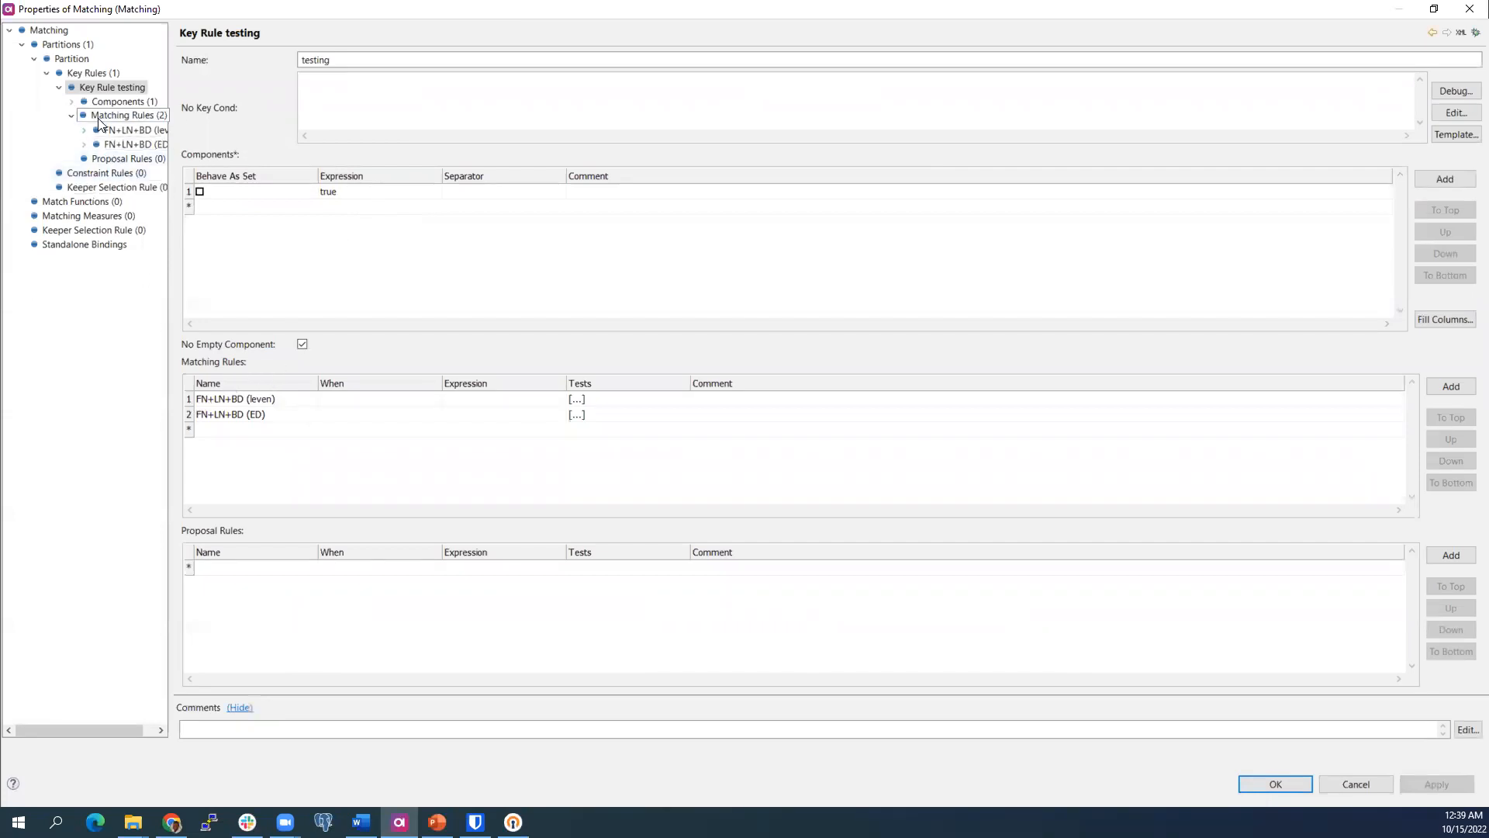
pyautogui.click(93, 137)
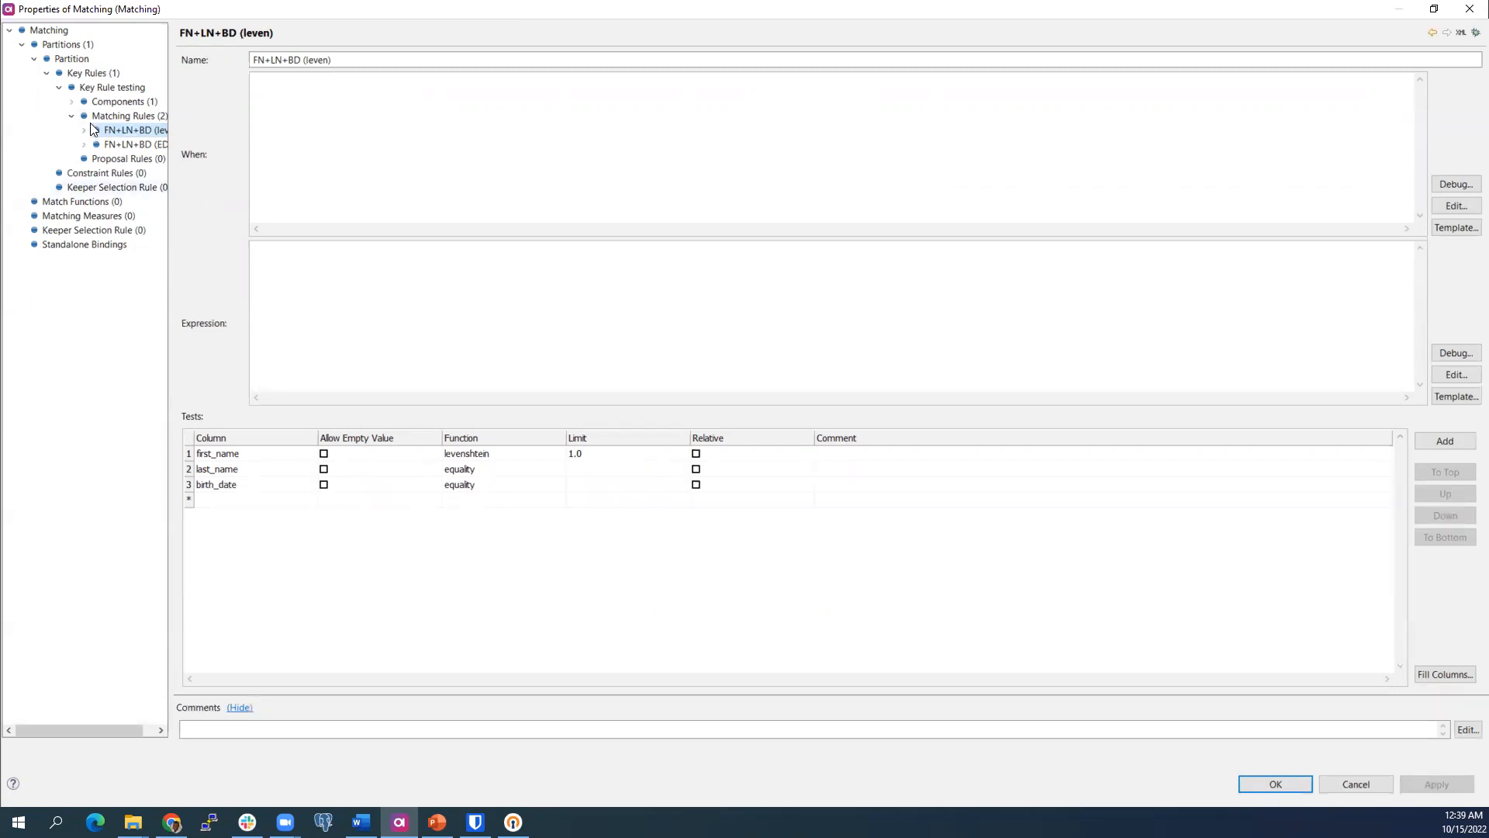
pyautogui.click(116, 144)
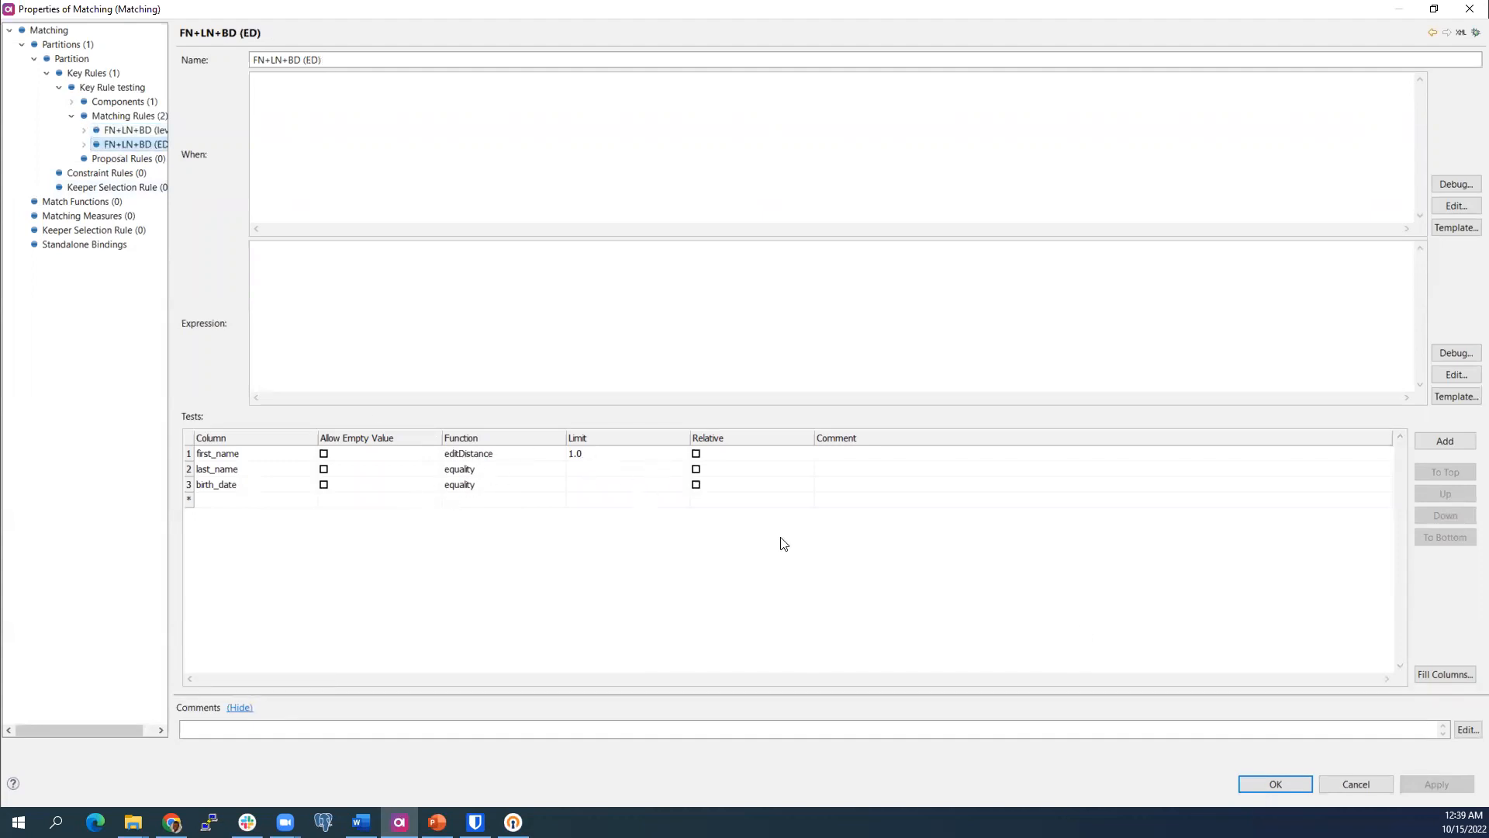
pyautogui.click(1299, 784)
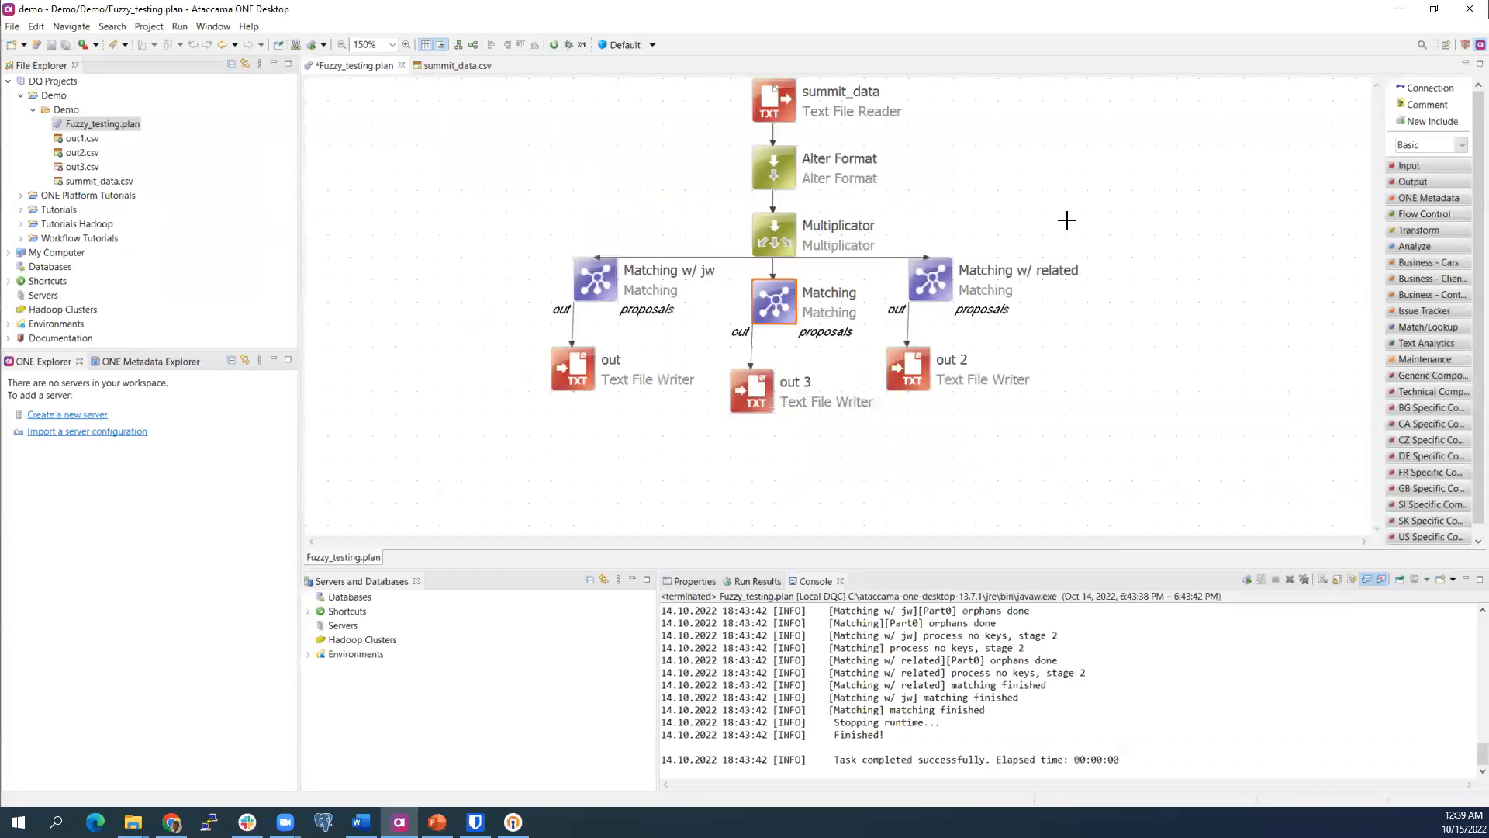
# Run Fuzzy_testing.plan, saving its changes, and dismiss the run results message.
pyautogui.rightClick(1066, 219)
pyautogui.click(1164, 442)
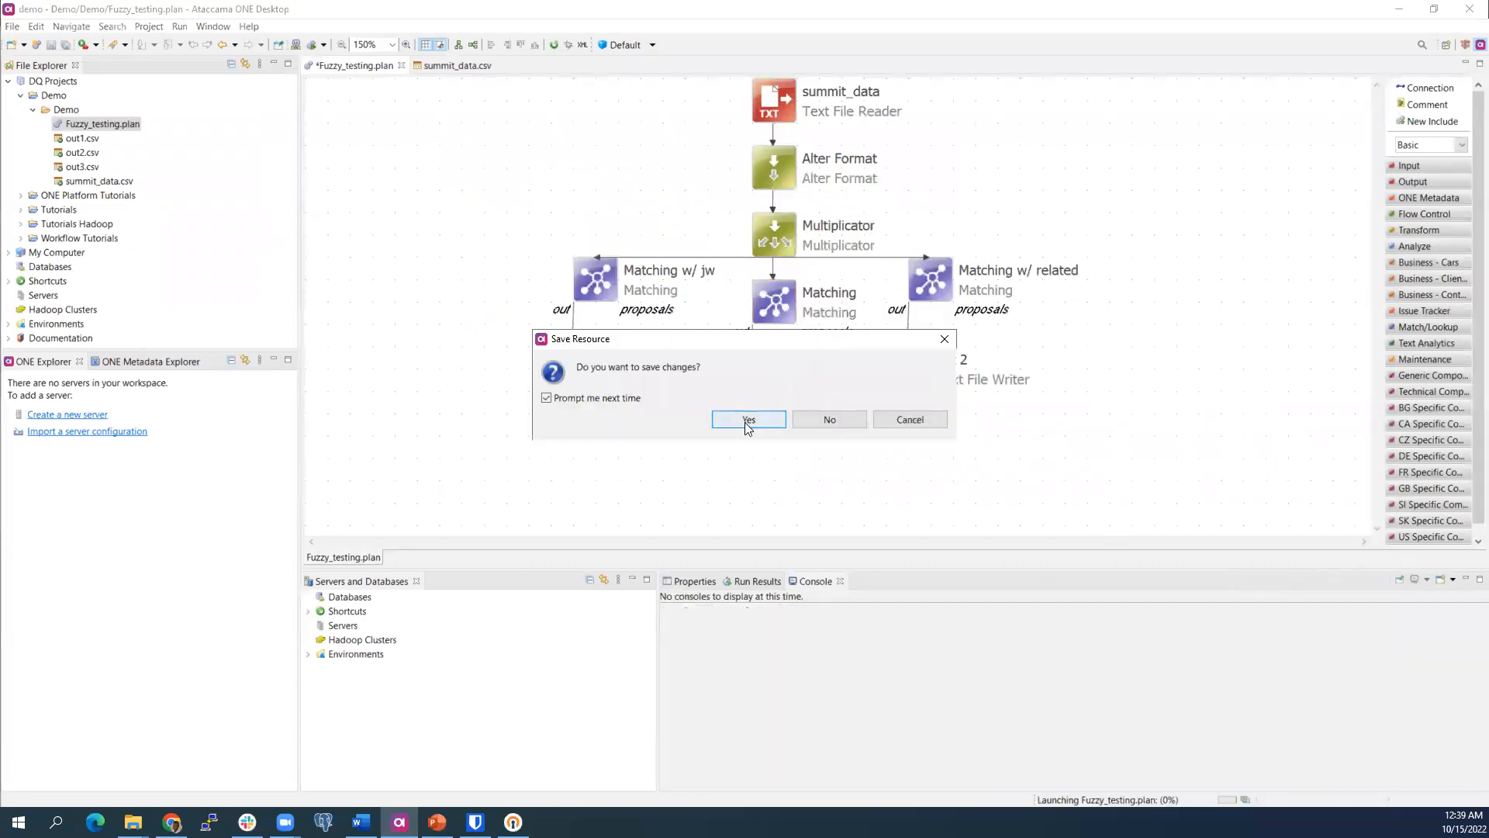
pyautogui.click(749, 420)
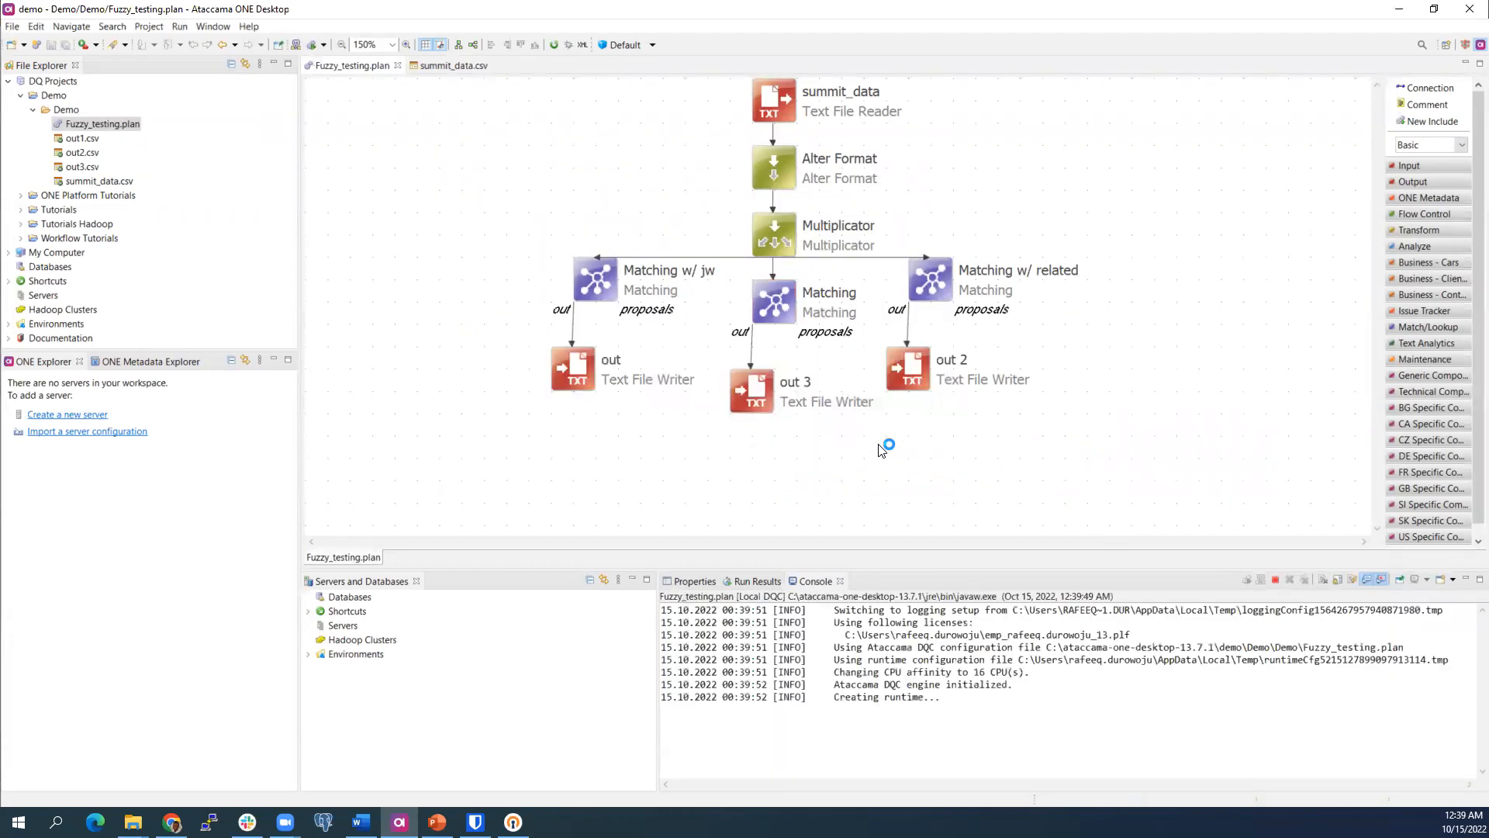
pyautogui.click(748, 428)
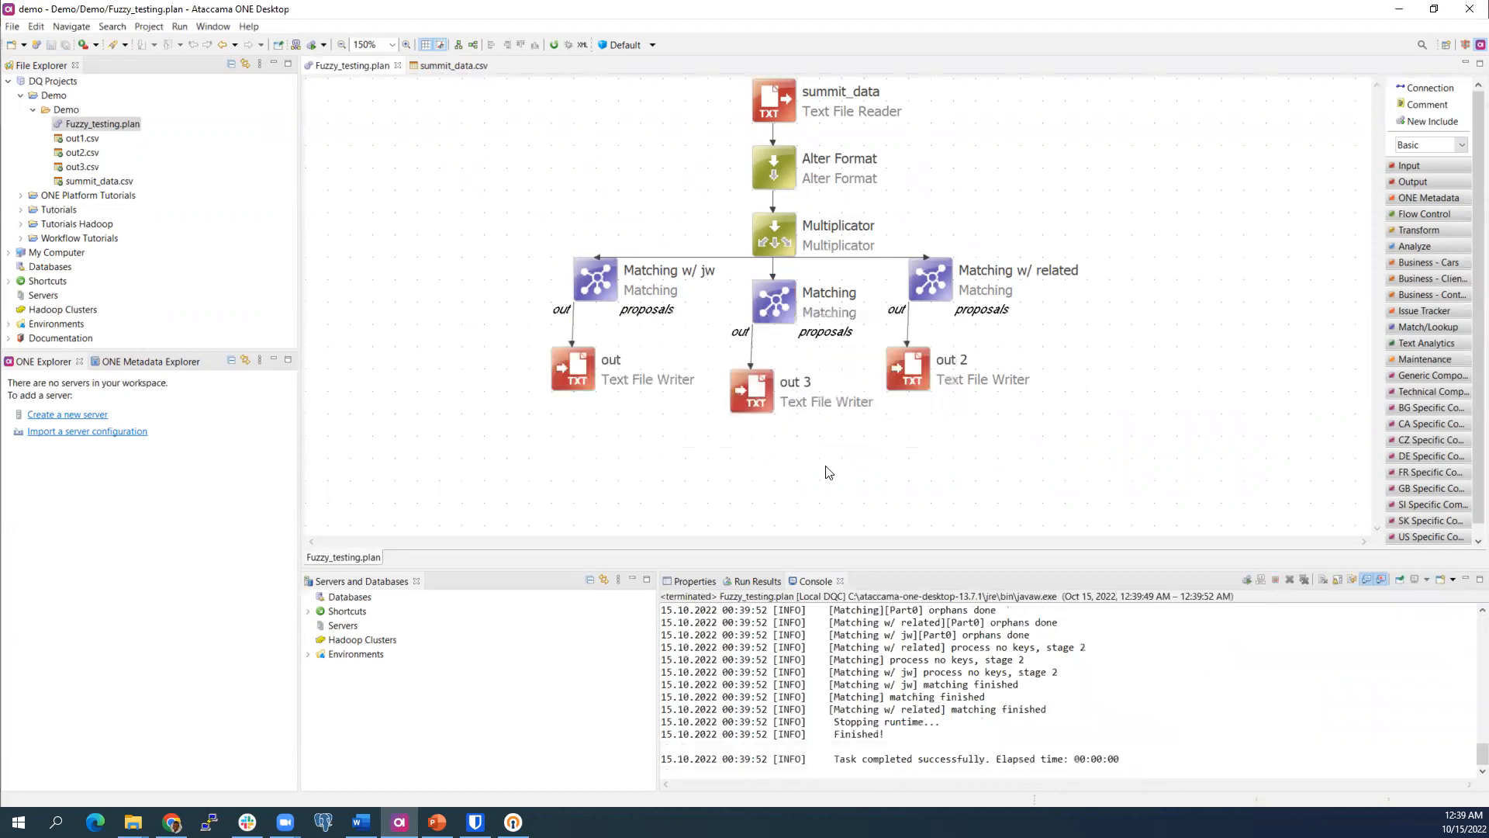
# Open the out 3 writer's output file and examine the matching rule and quality of records 1 and 2.
pyautogui.click(748, 402)
pyautogui.doubleClick(747, 402)
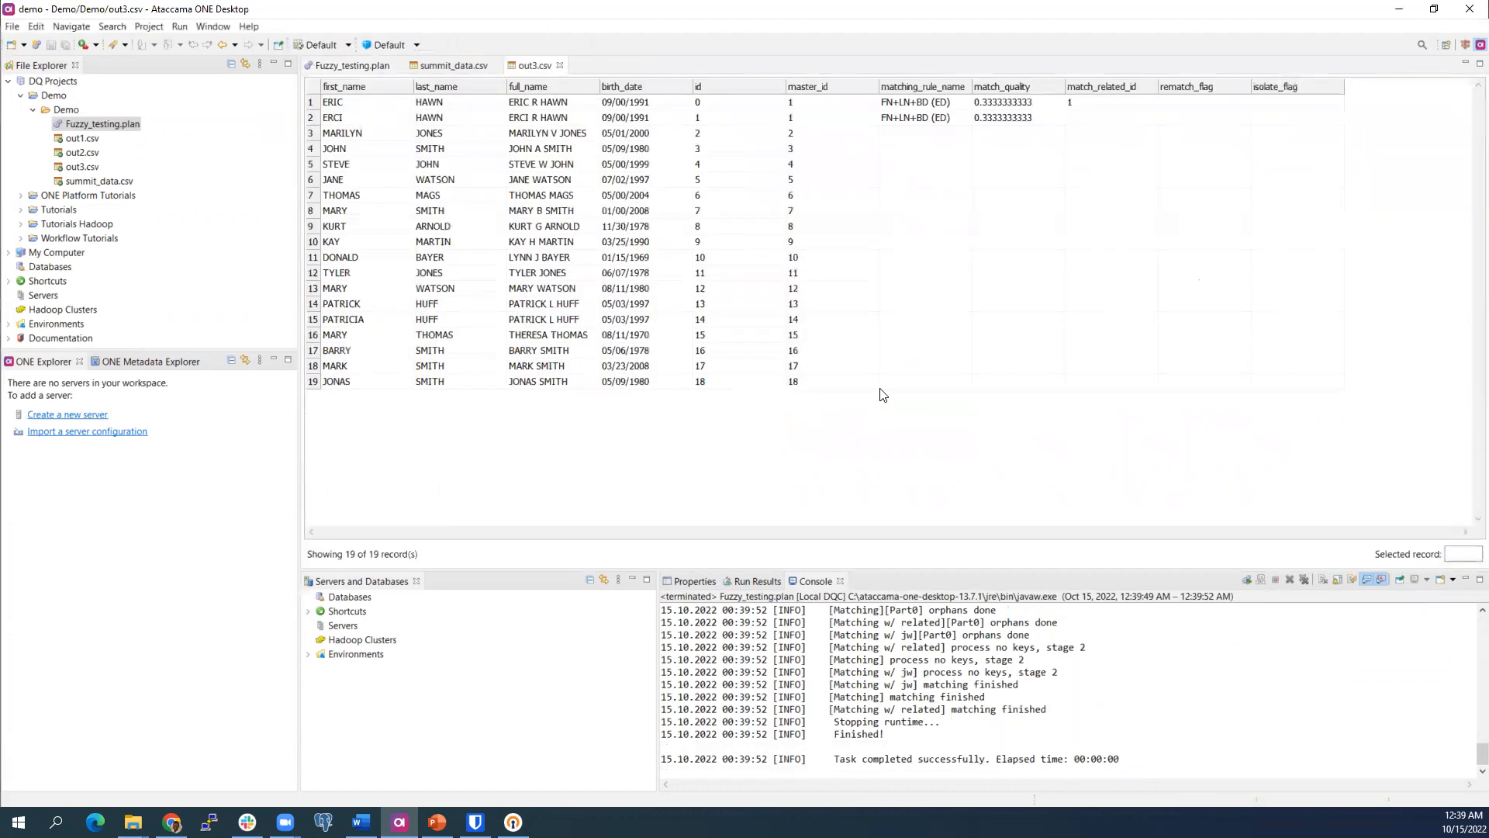
pyautogui.moveTo(313, 99); pyautogui.dragTo(314, 111)
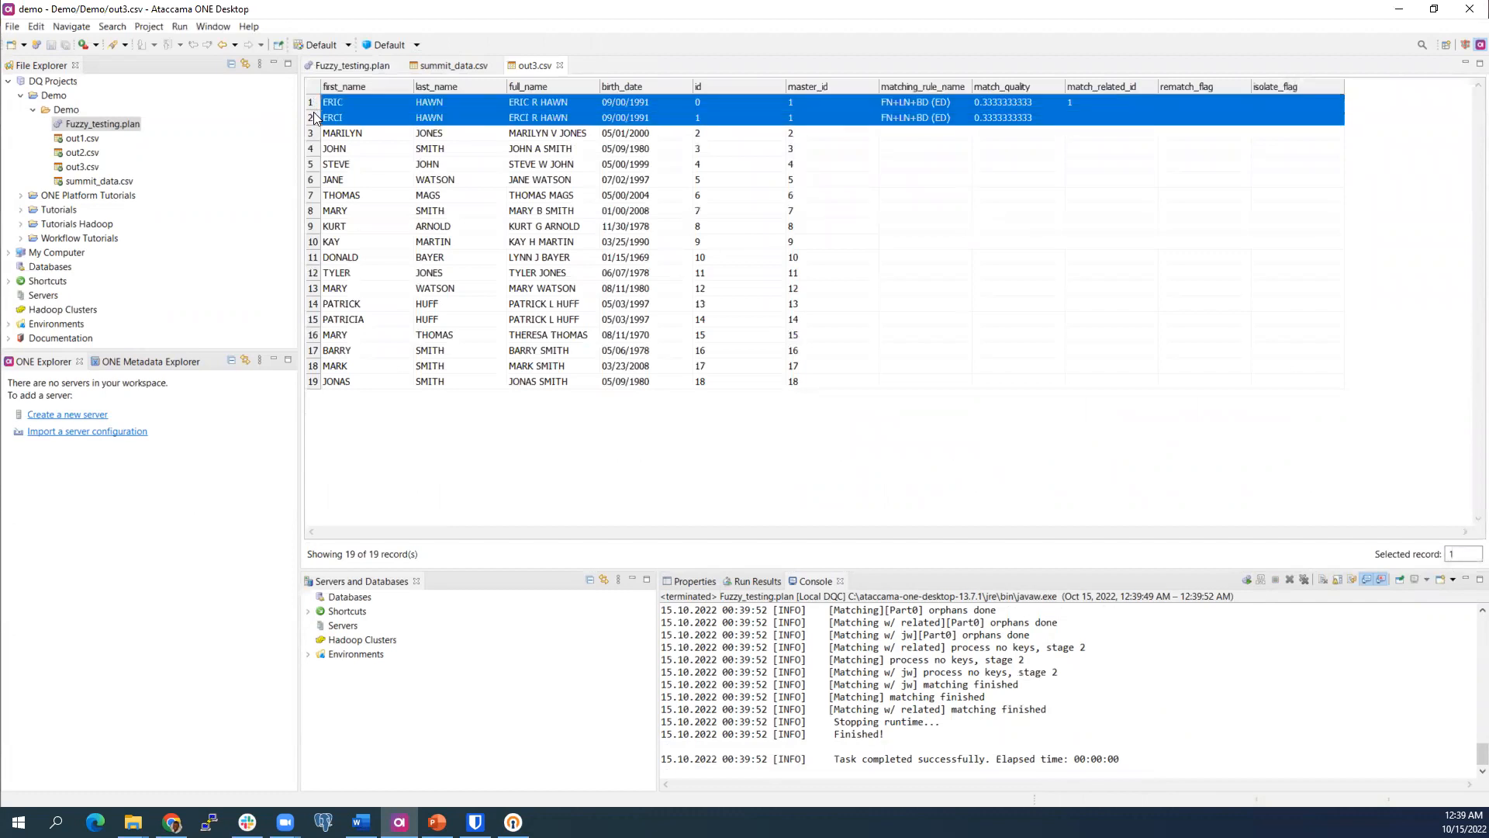
pyautogui.click(379, 148)
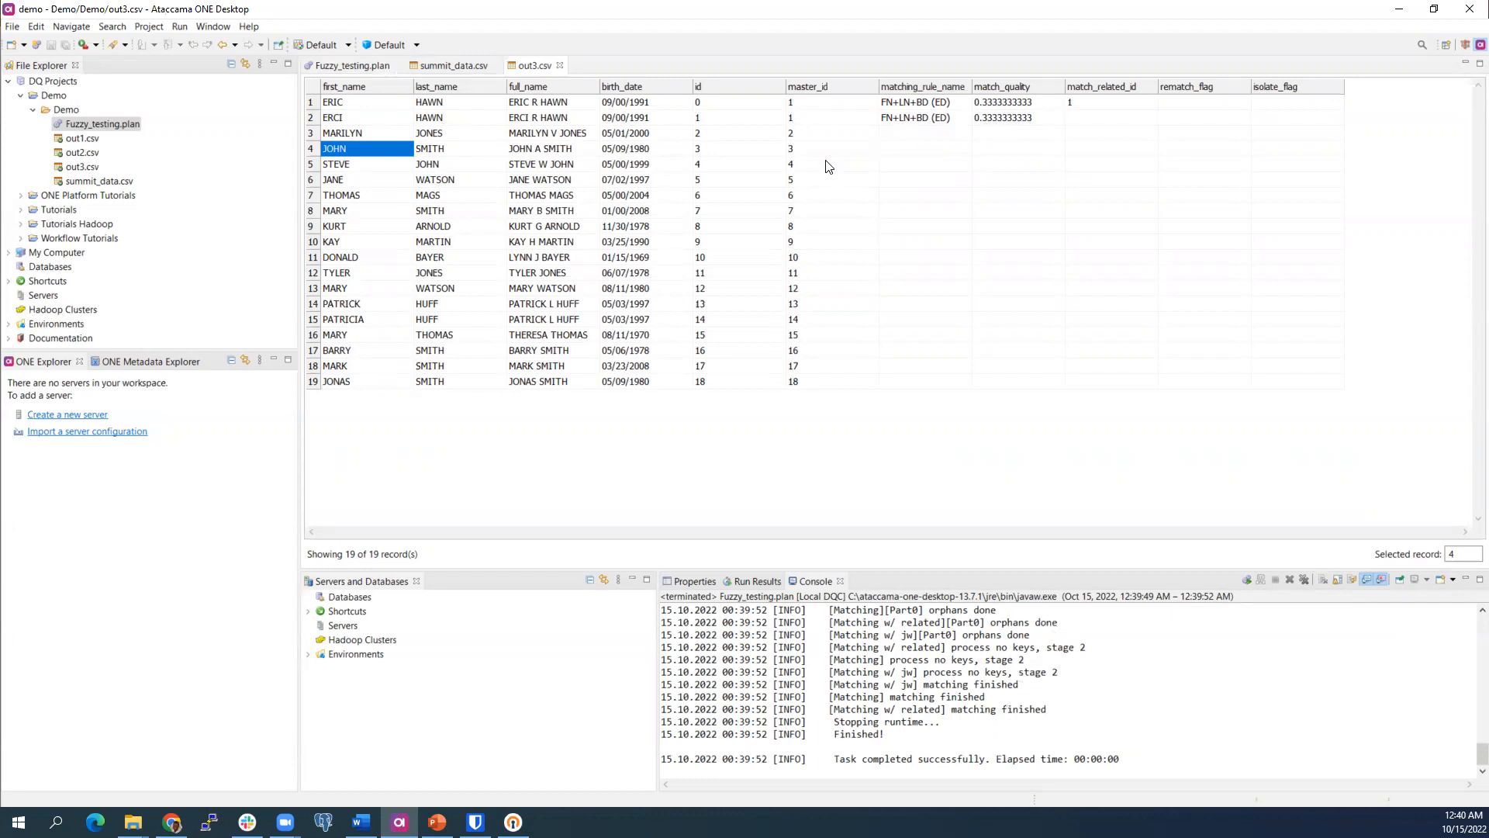
# Set the first_name levenshtein limit to 2.0 in the Matching step's FN+LN+BD (leven) rule.
pyautogui.click(363, 65)
pyautogui.doubleClick(774, 301)
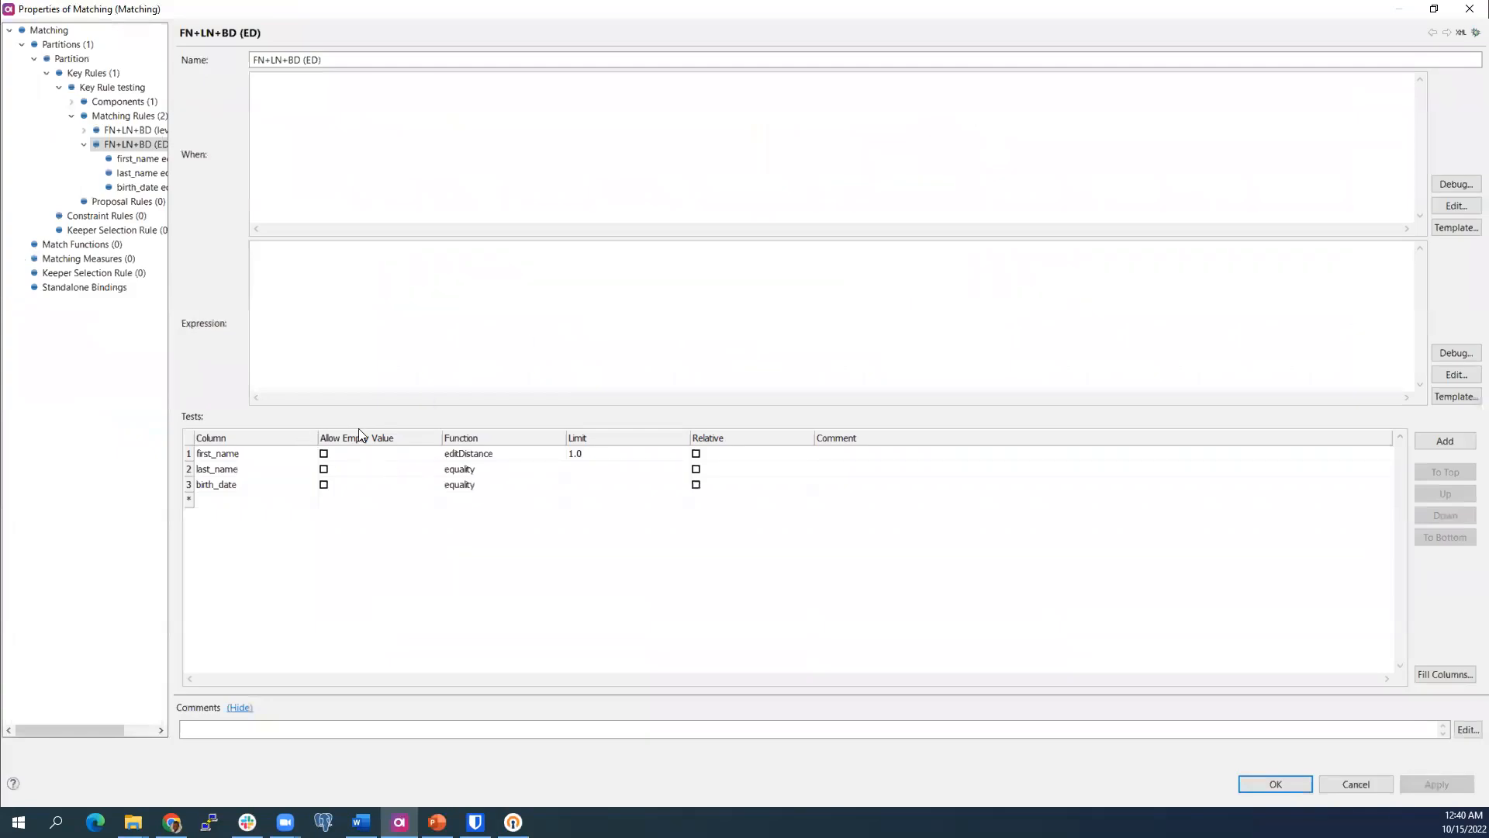
pyautogui.click(127, 127)
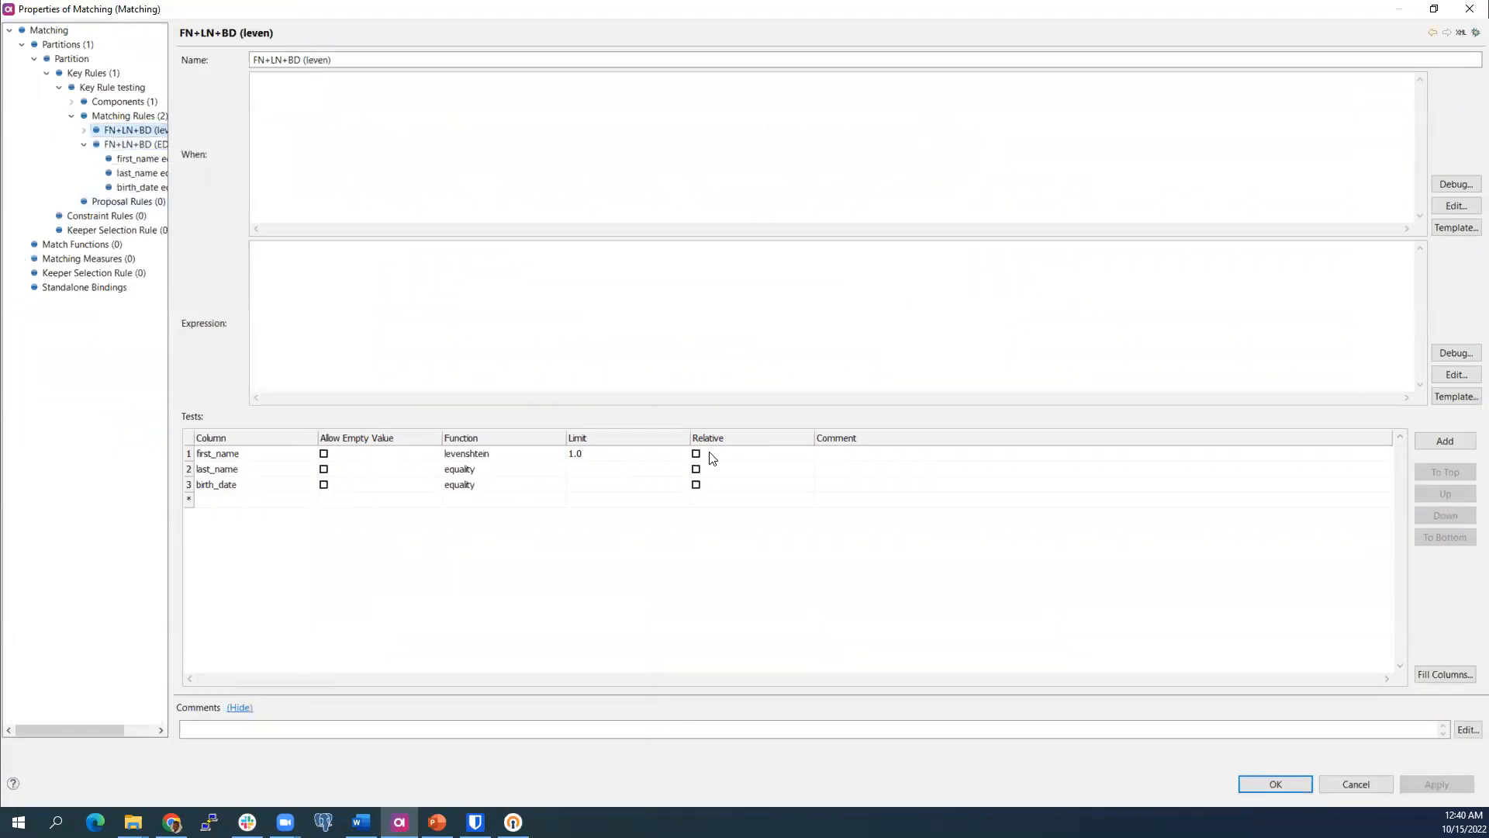
pyautogui.click(574, 453)
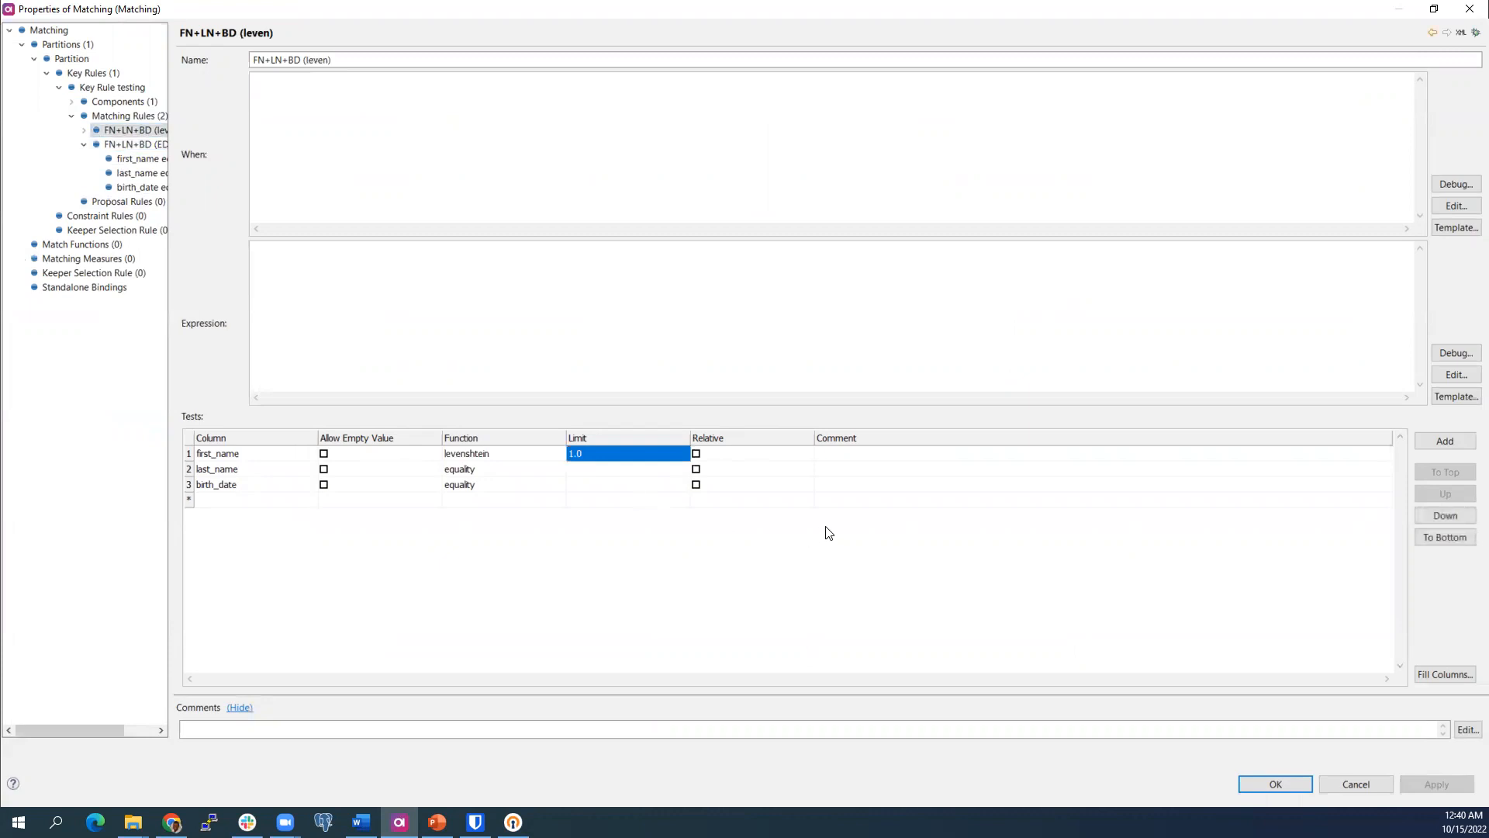
pyautogui.write('2')
pyautogui.click(1025, 622)
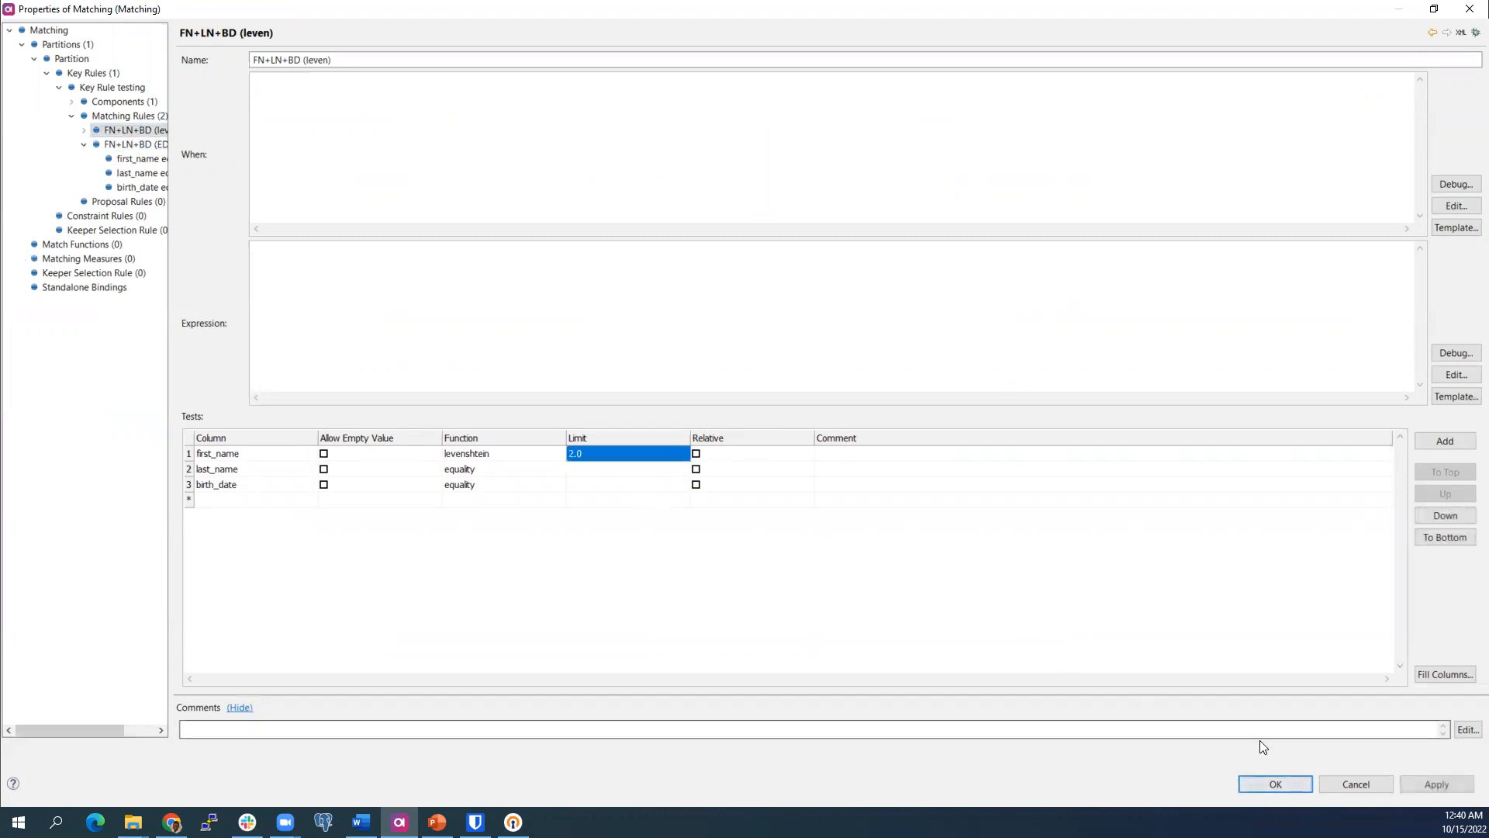
pyautogui.click(1275, 784)
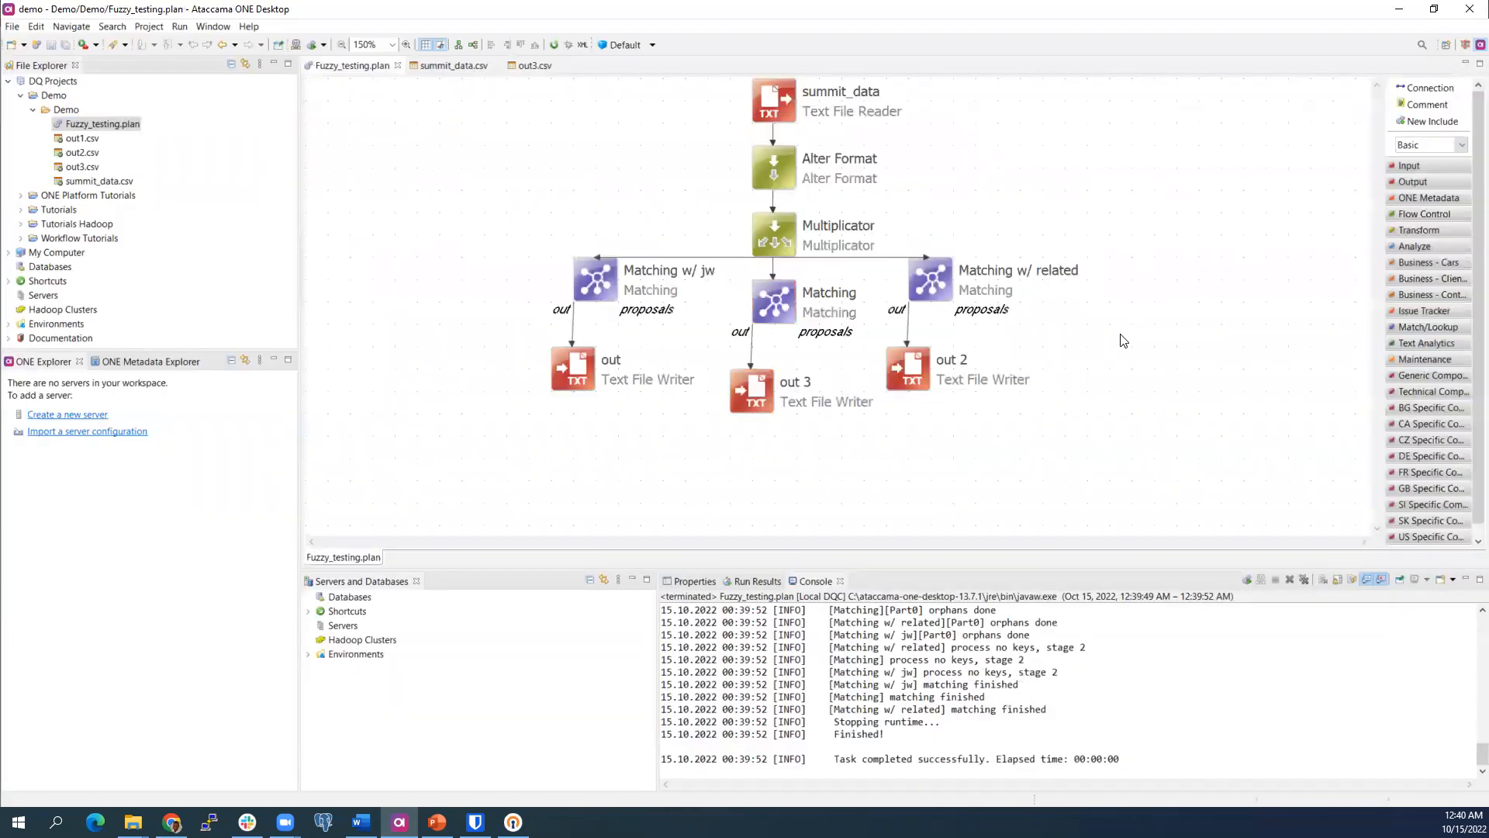
# Save and rerun Fuzzy_testing.plan with the new levenshtein limit, and close the run results message.
pyautogui.rightClick(1124, 337)
pyautogui.click(1167, 557)
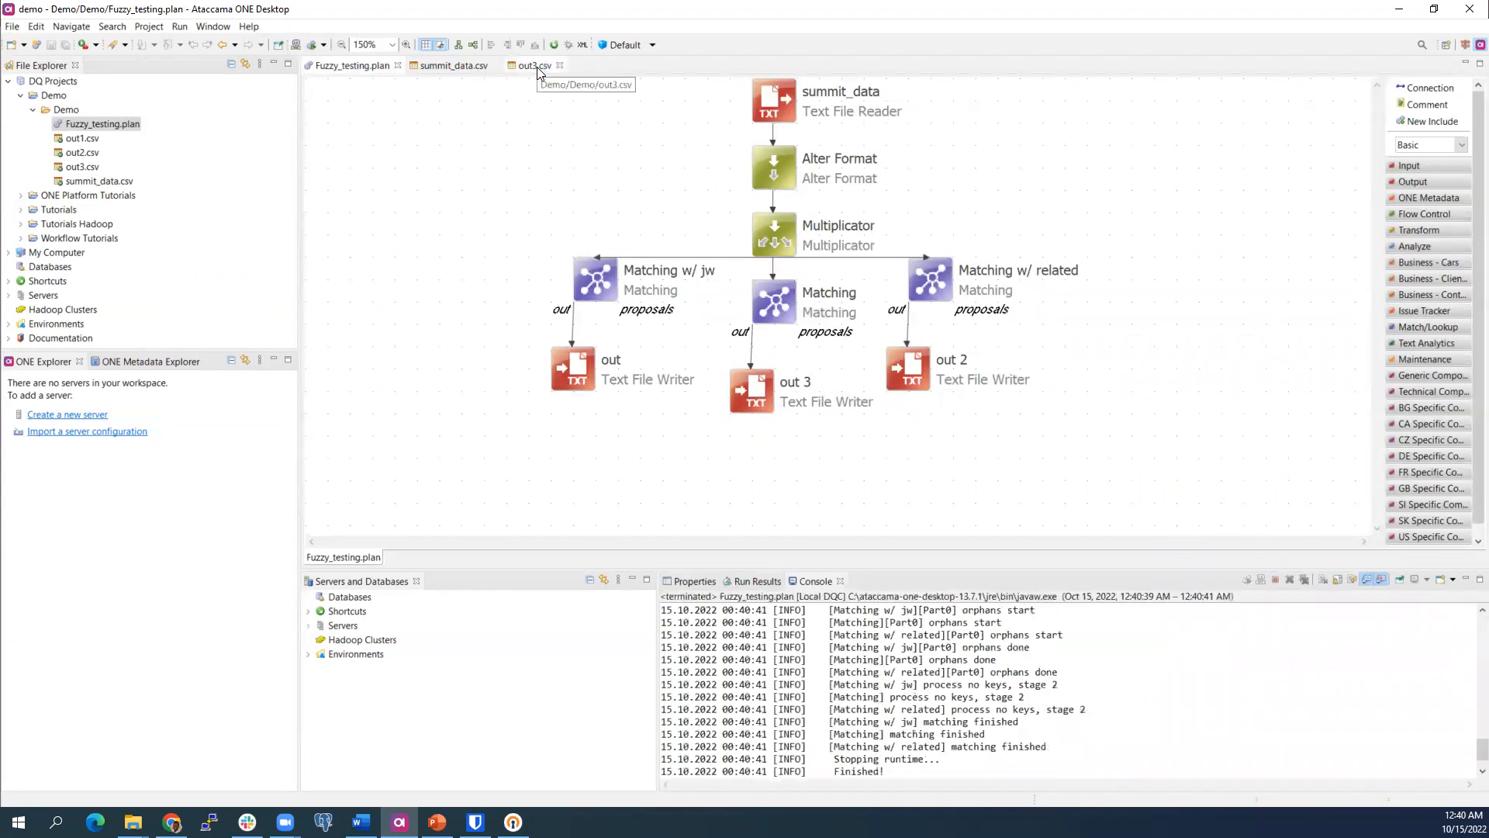
pyautogui.click(819, 417)
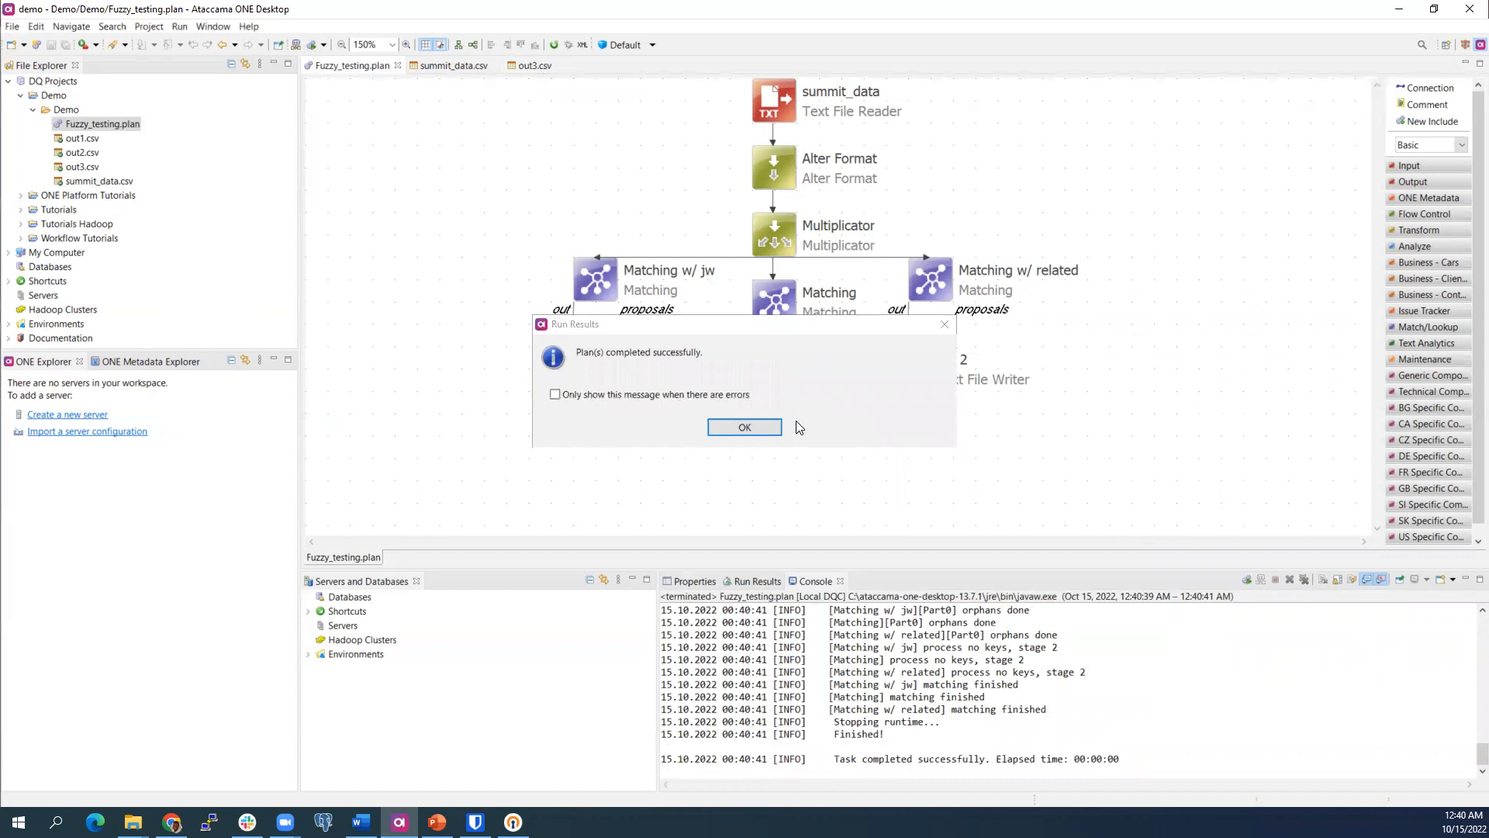
pyautogui.click(744, 427)
# Examine the matching rule and match quality of record pairs 1–2 and 14–15 in out3.csv.
pyautogui.click(528, 67)
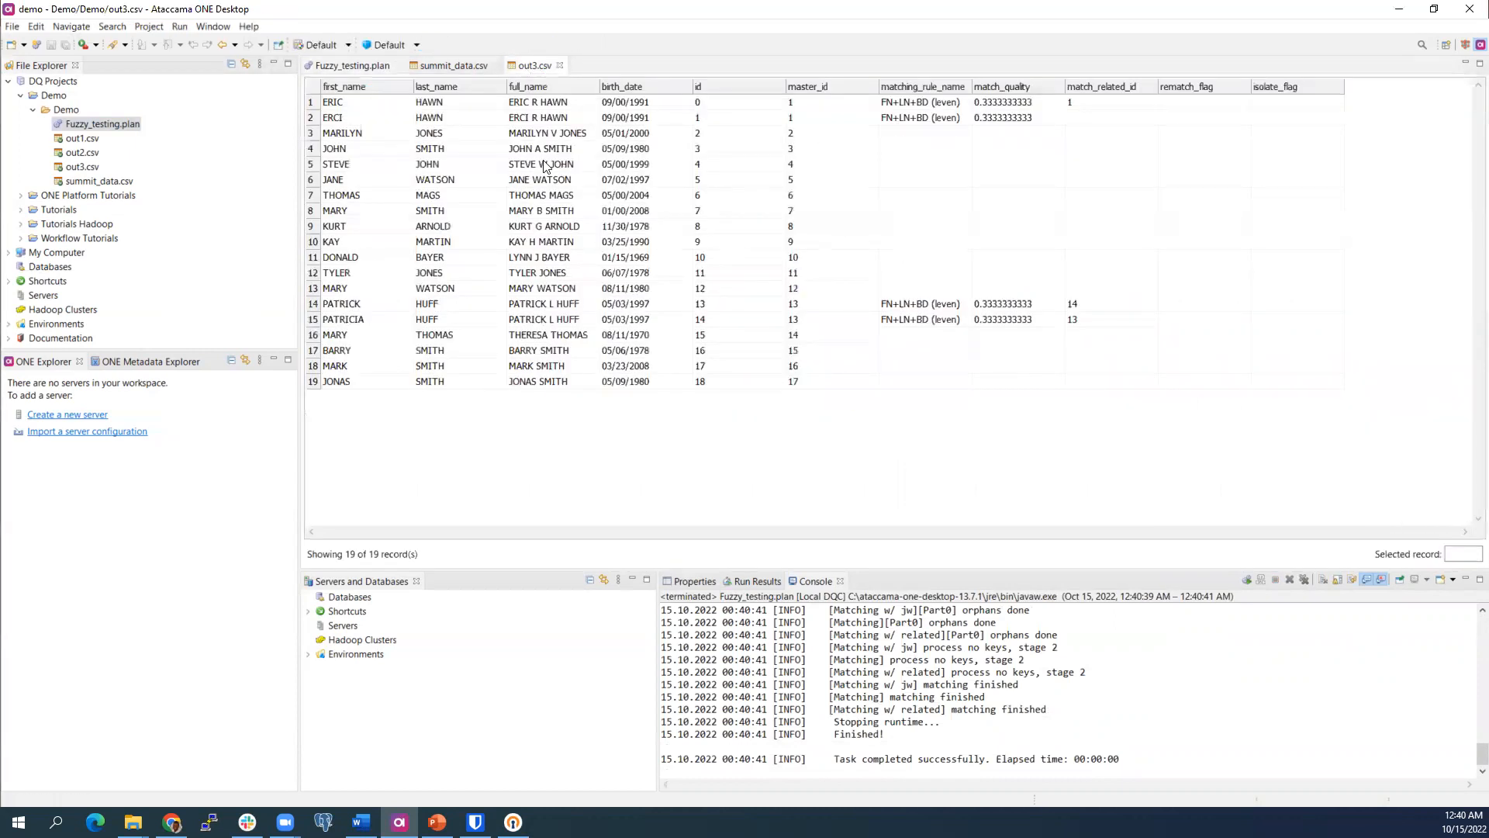
pyautogui.moveTo(311, 108); pyautogui.dragTo(314, 121)
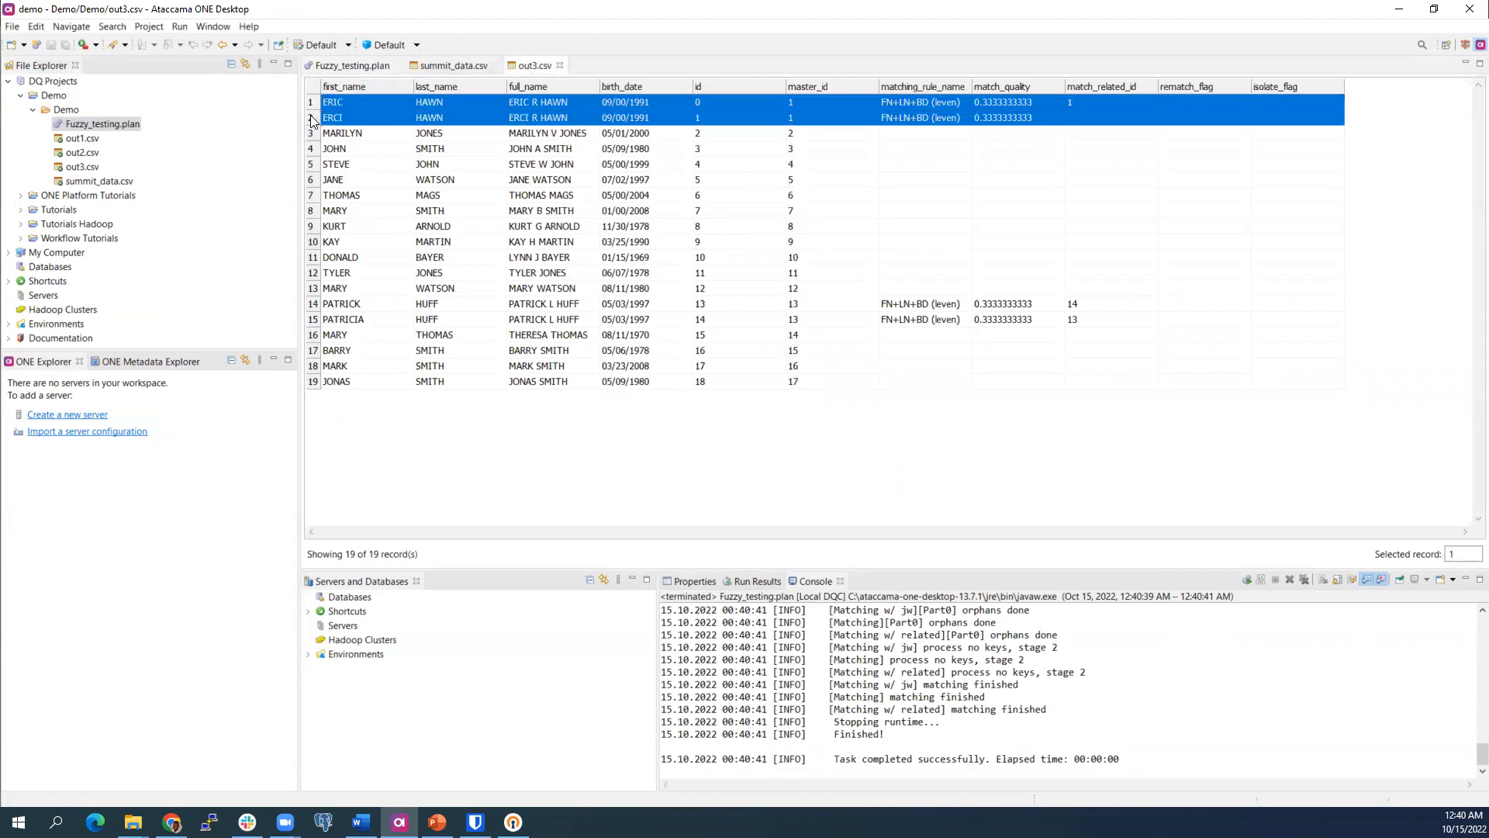
pyautogui.click(998, 124)
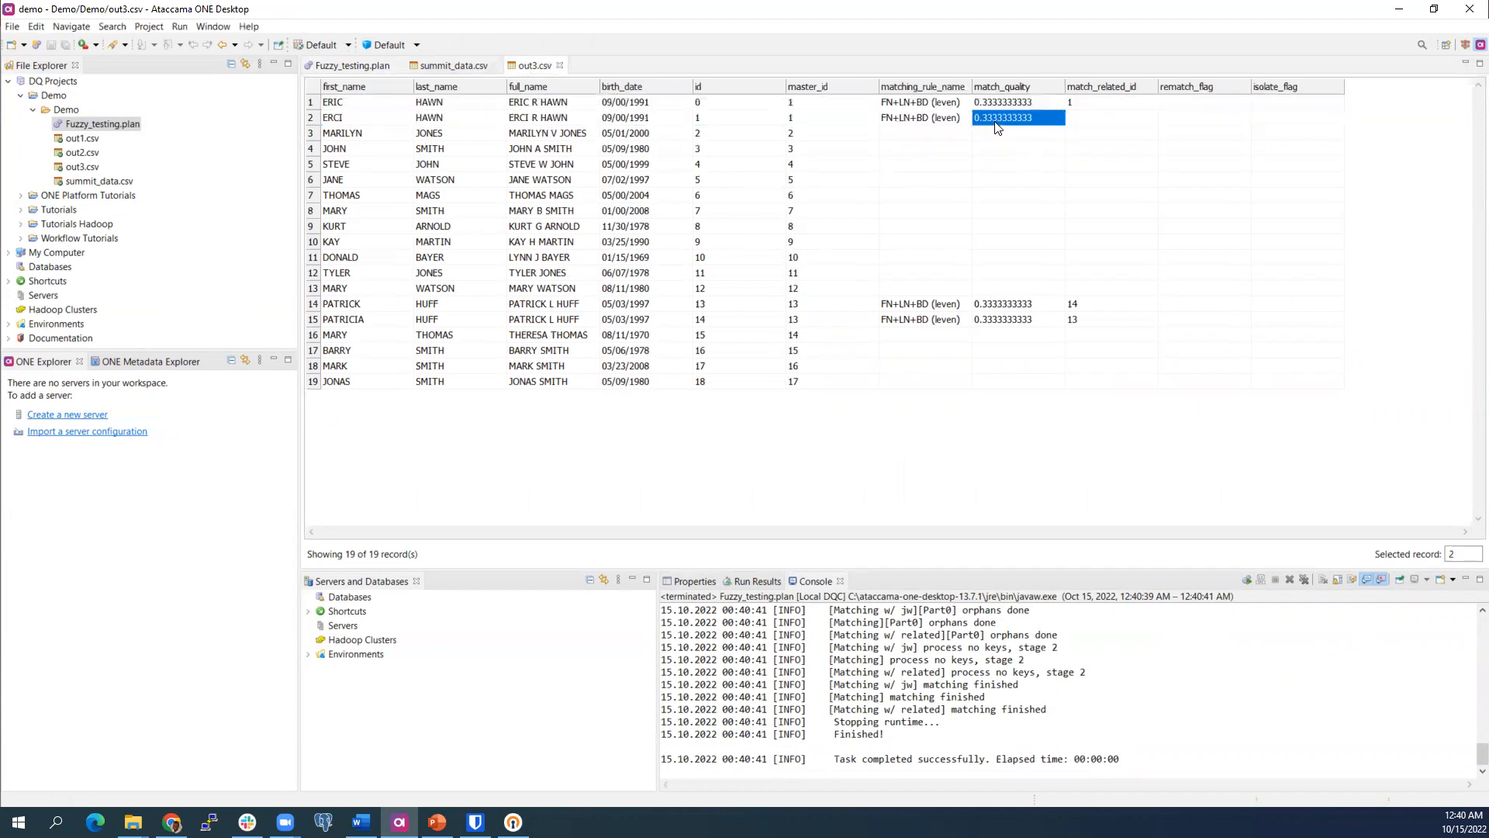
pyautogui.click(919, 105)
pyautogui.click(994, 118)
pyautogui.moveTo(313, 304); pyautogui.dragTo(313, 321)
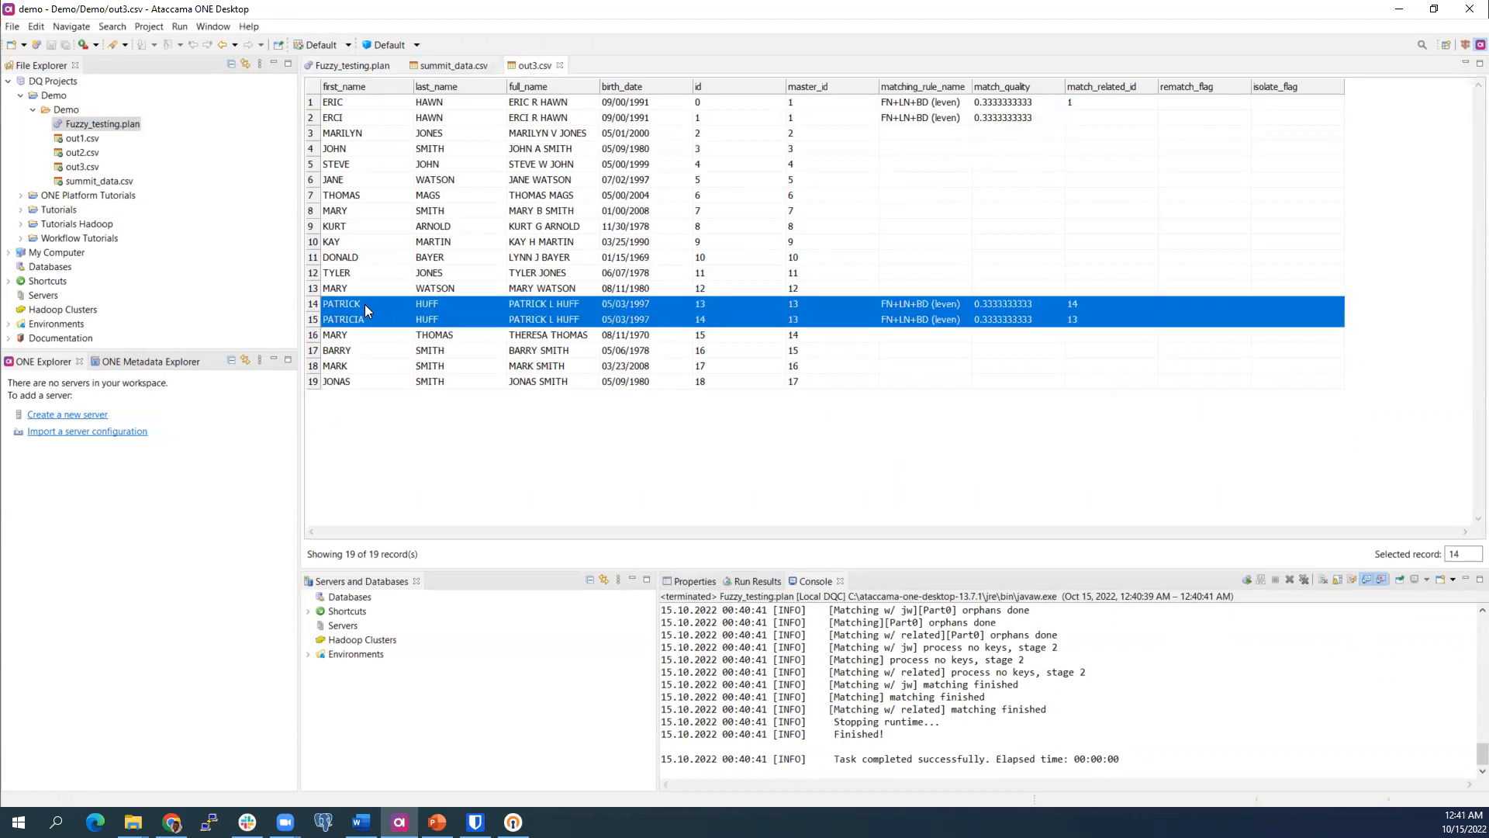
pyautogui.click(433, 305)
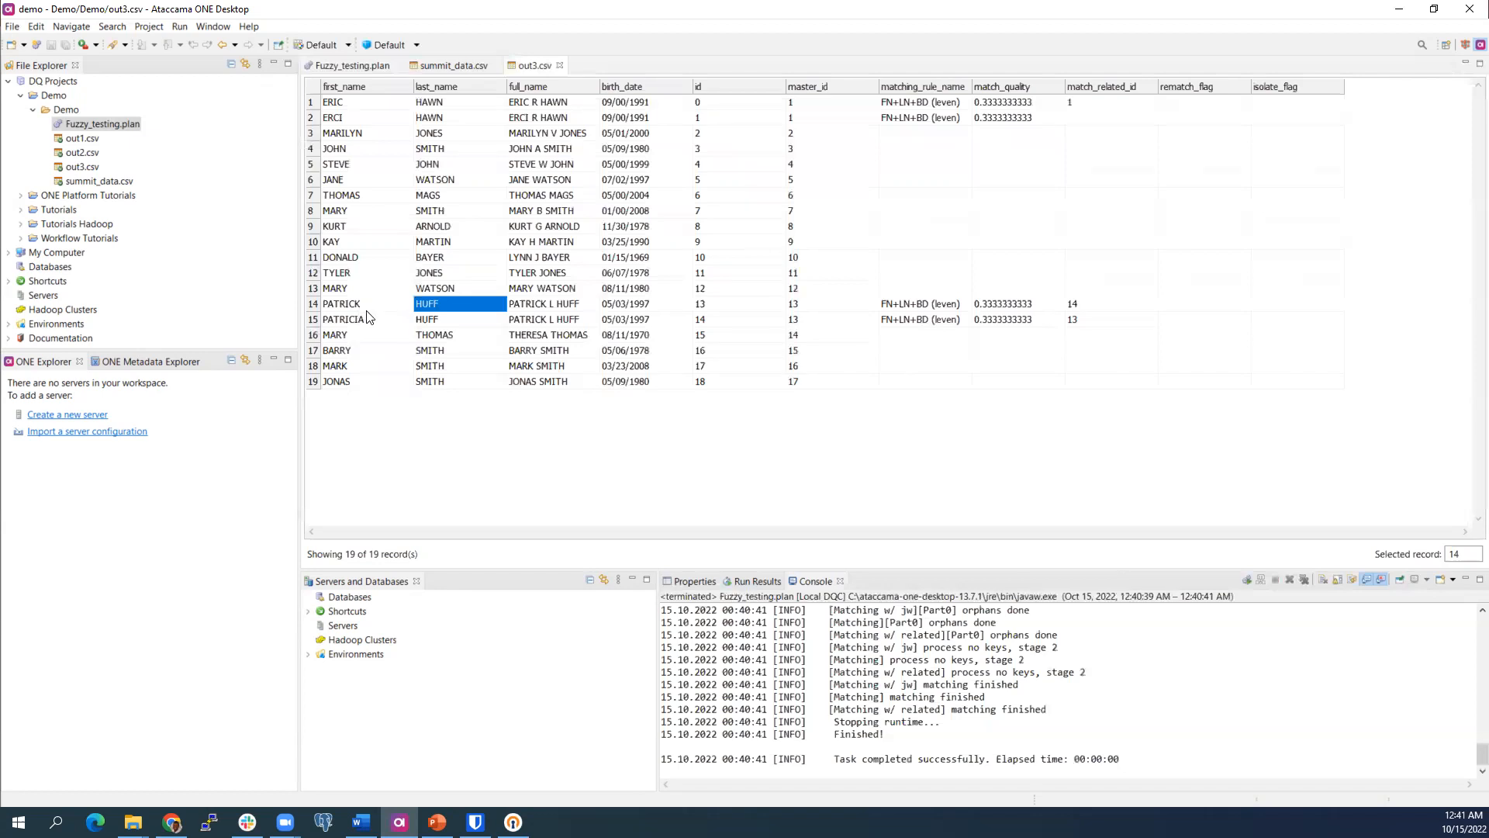
# Set the first_name editDistance limit to 2.0 in the Matching step's FN+LN+BD (ED) rule.
pyautogui.click(355, 68)
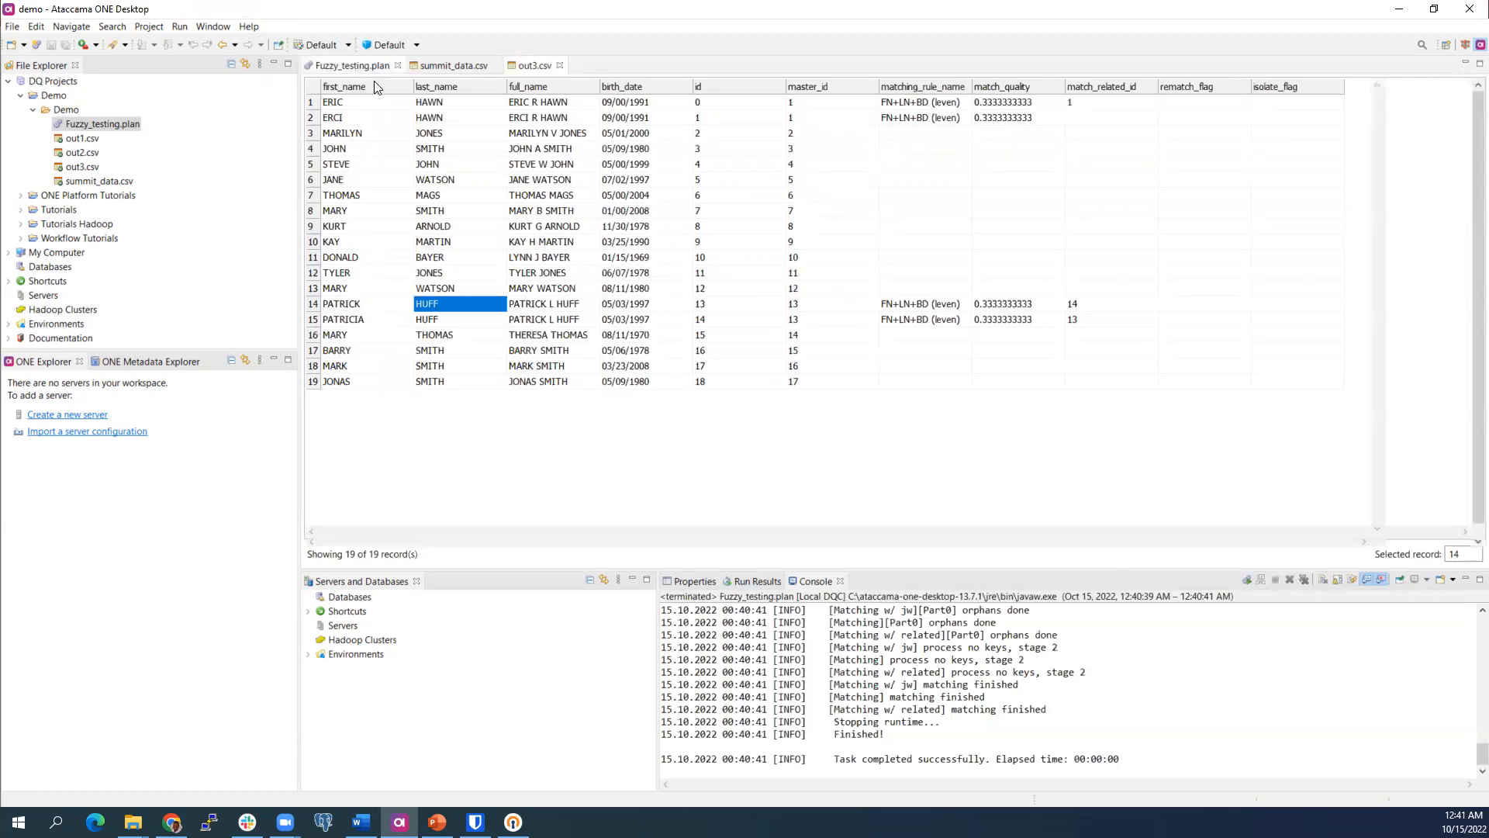
pyautogui.click(760, 293)
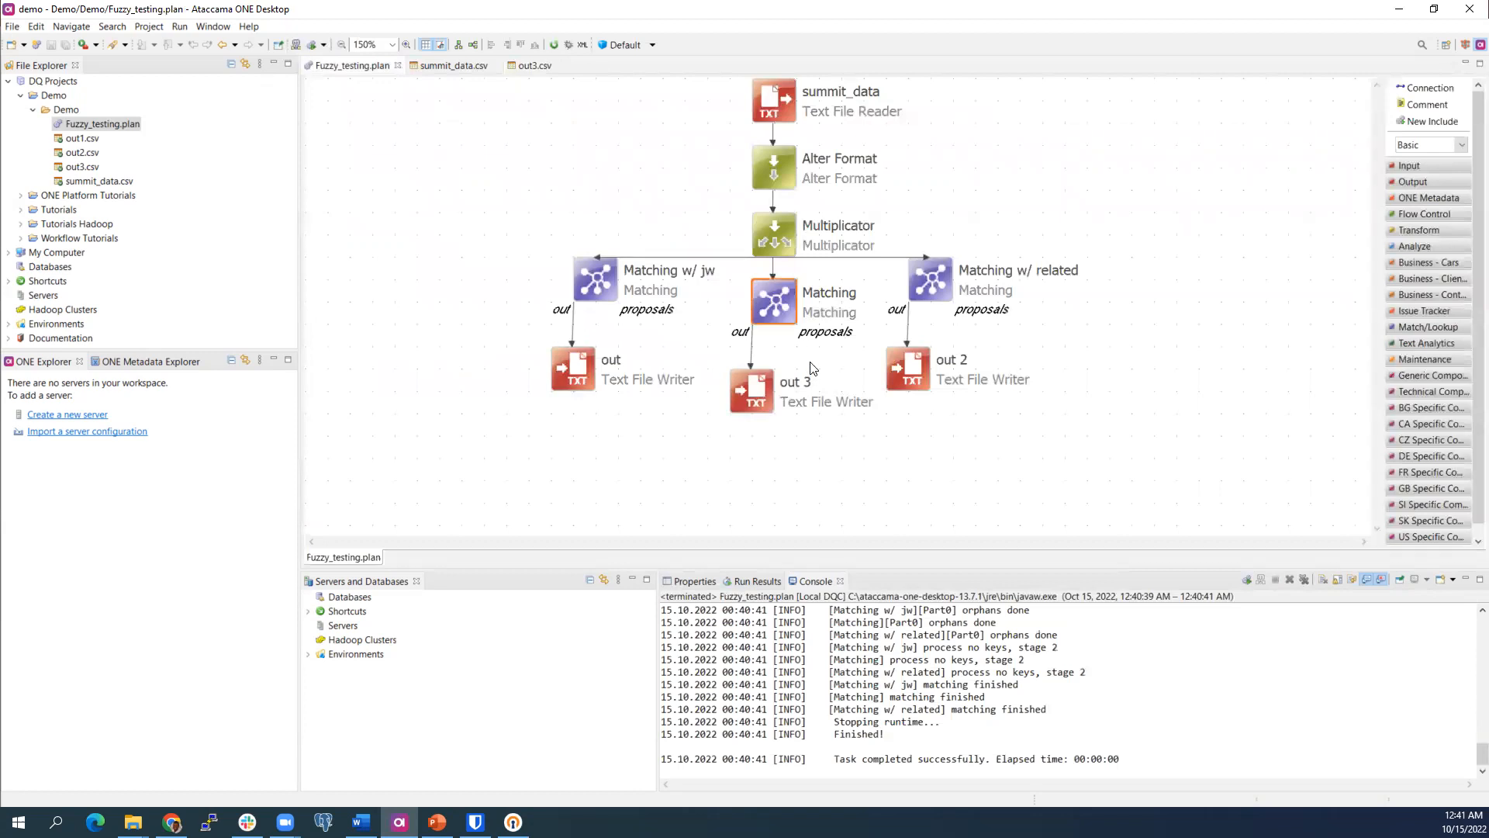
pyautogui.doubleClick(776, 312)
pyautogui.click(130, 187)
pyautogui.click(615, 453)
pyautogui.write('2.0')
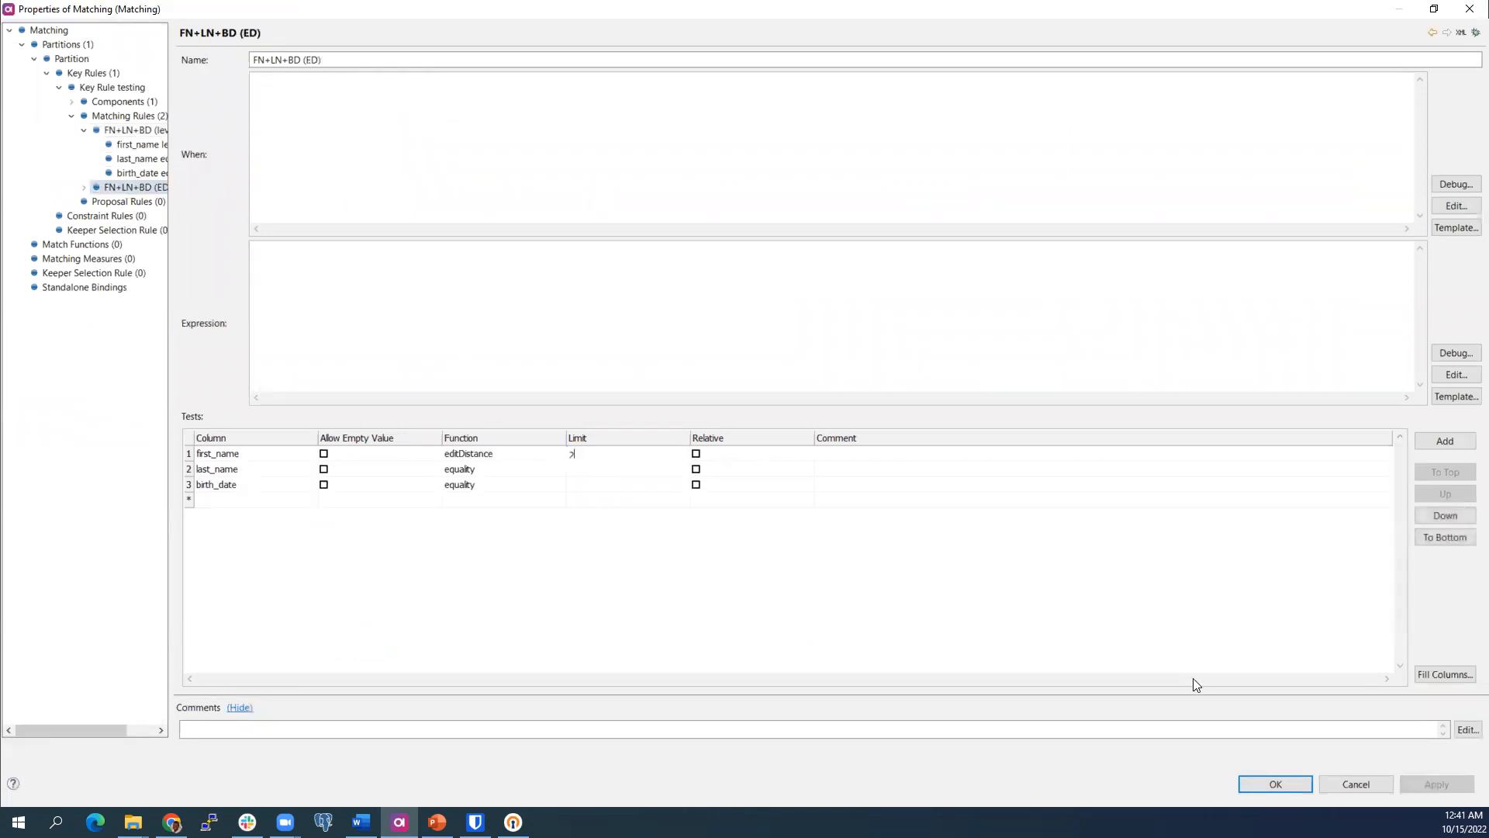
pyautogui.press('Return')
pyautogui.click(1273, 783)
# Save and rerun Fuzzy_testing.plan with the new editDistance limit, and close the run results message.
pyautogui.rightClick(1061, 390)
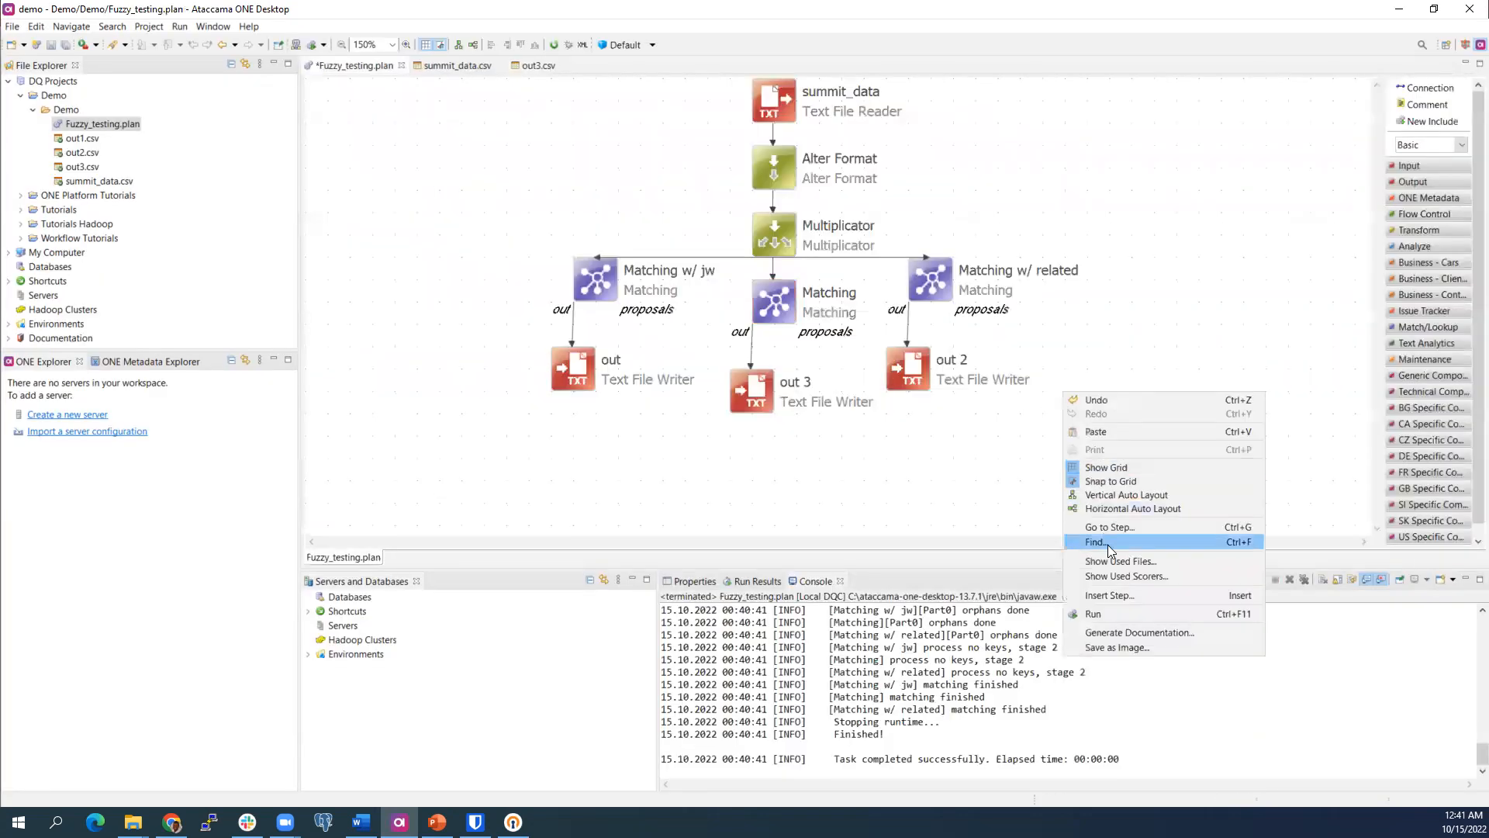
pyautogui.click(1093, 614)
pyautogui.click(755, 418)
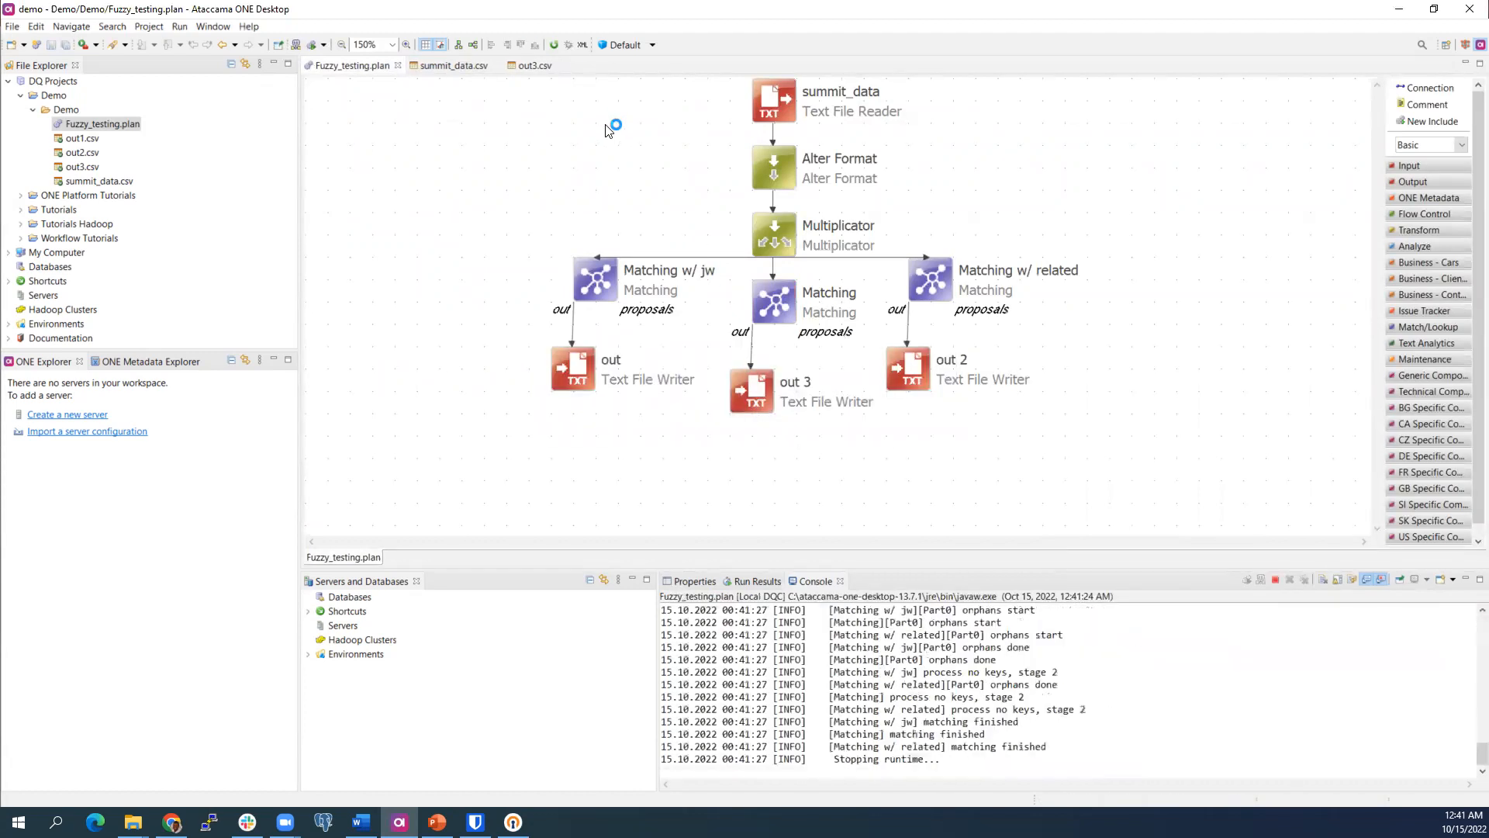
pyautogui.click(827, 419)
pyautogui.click(740, 427)
# Compare the matching rule names and match quality of records 14 and 1 in the regenerated out3.csv.
pyautogui.click(533, 68)
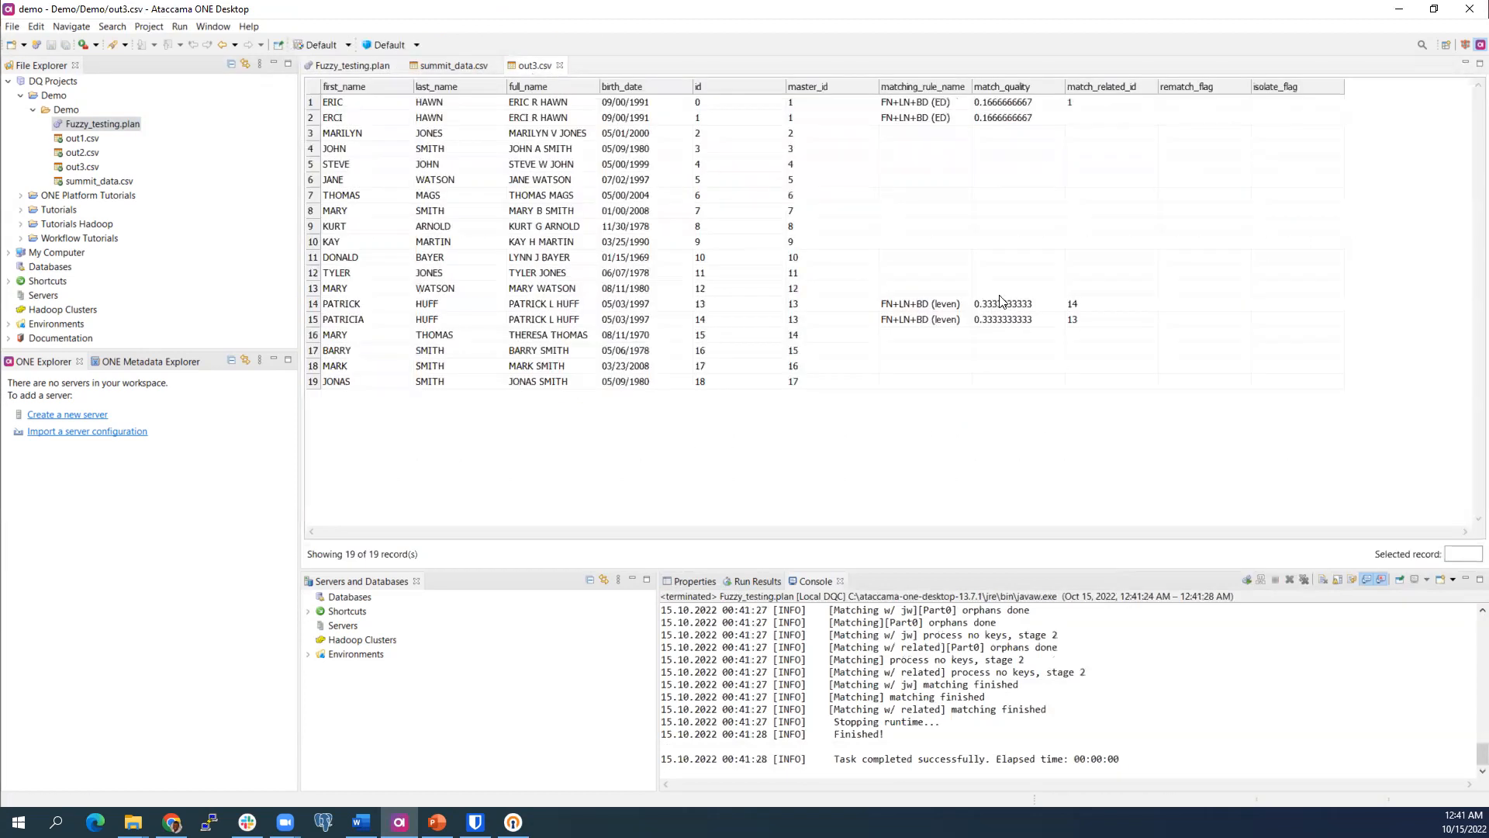
pyautogui.click(994, 290)
pyautogui.click(968, 307)
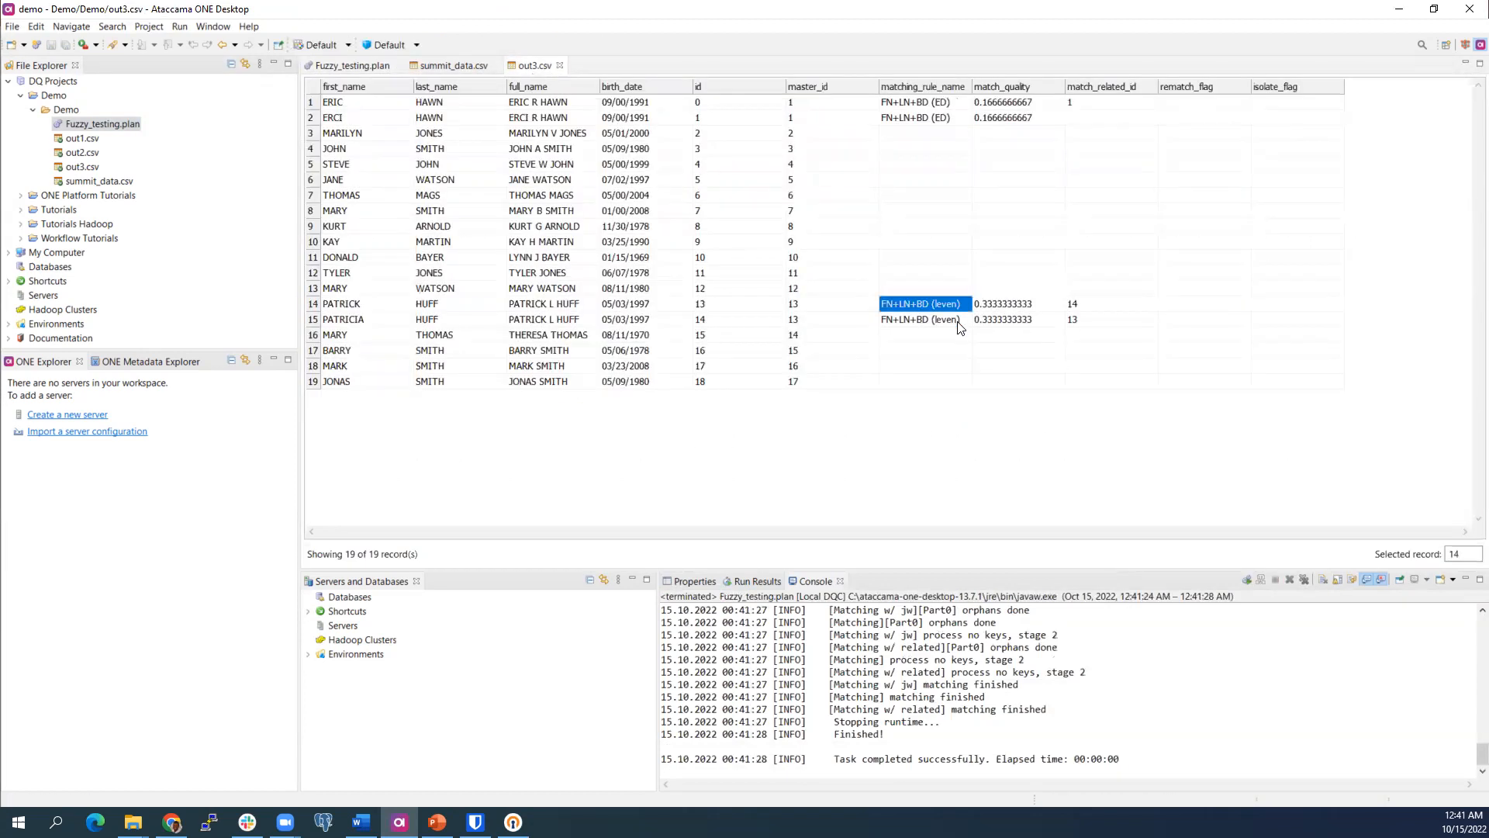
pyautogui.click(935, 104)
pyautogui.click(997, 105)
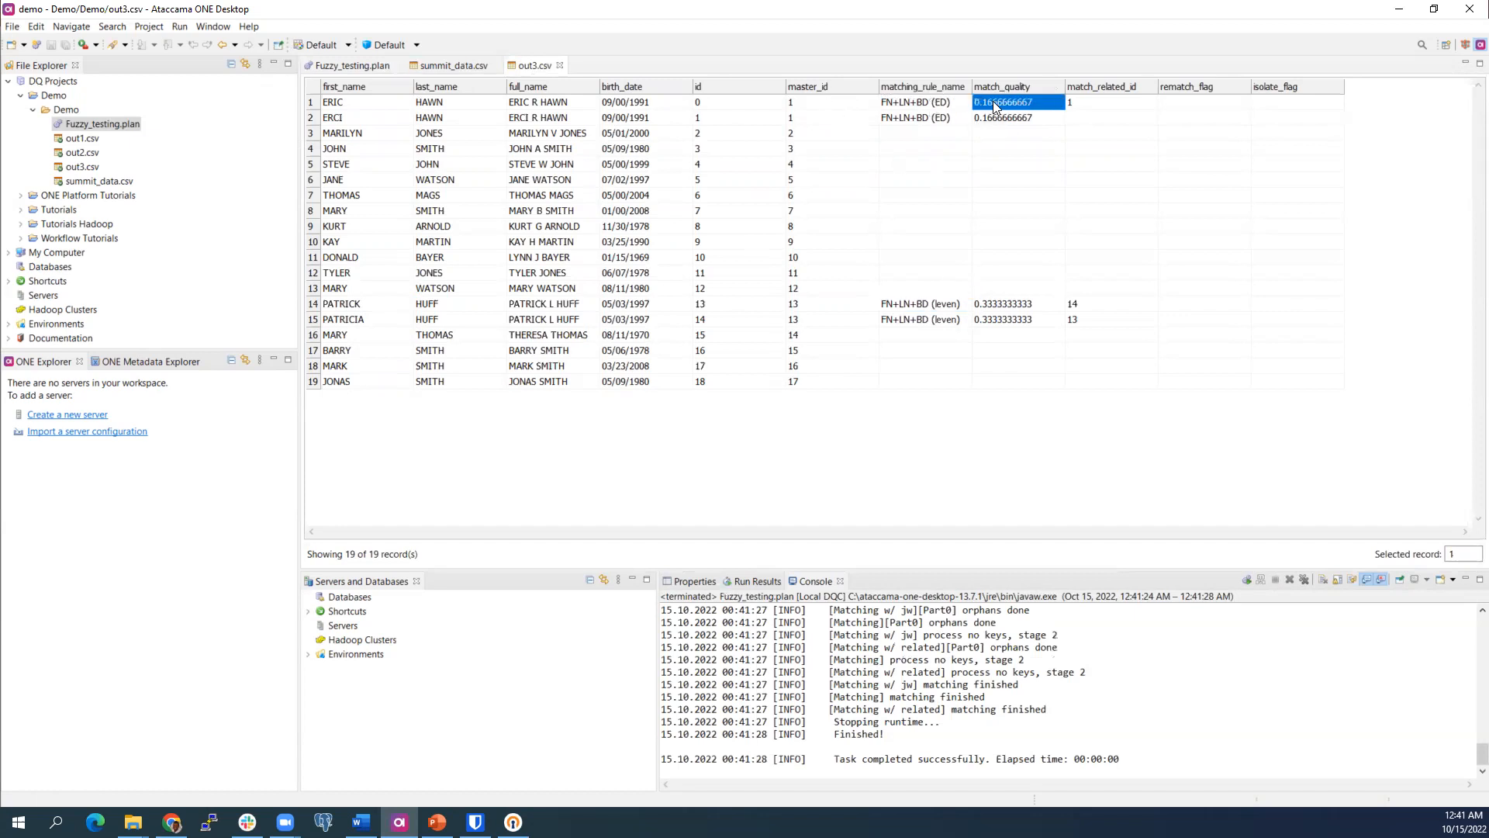
# Compare the match quality of record pair 1–2 with that of pair 14–15 in out3.csv.
pyautogui.moveTo(316, 109); pyautogui.dragTo(316, 118)
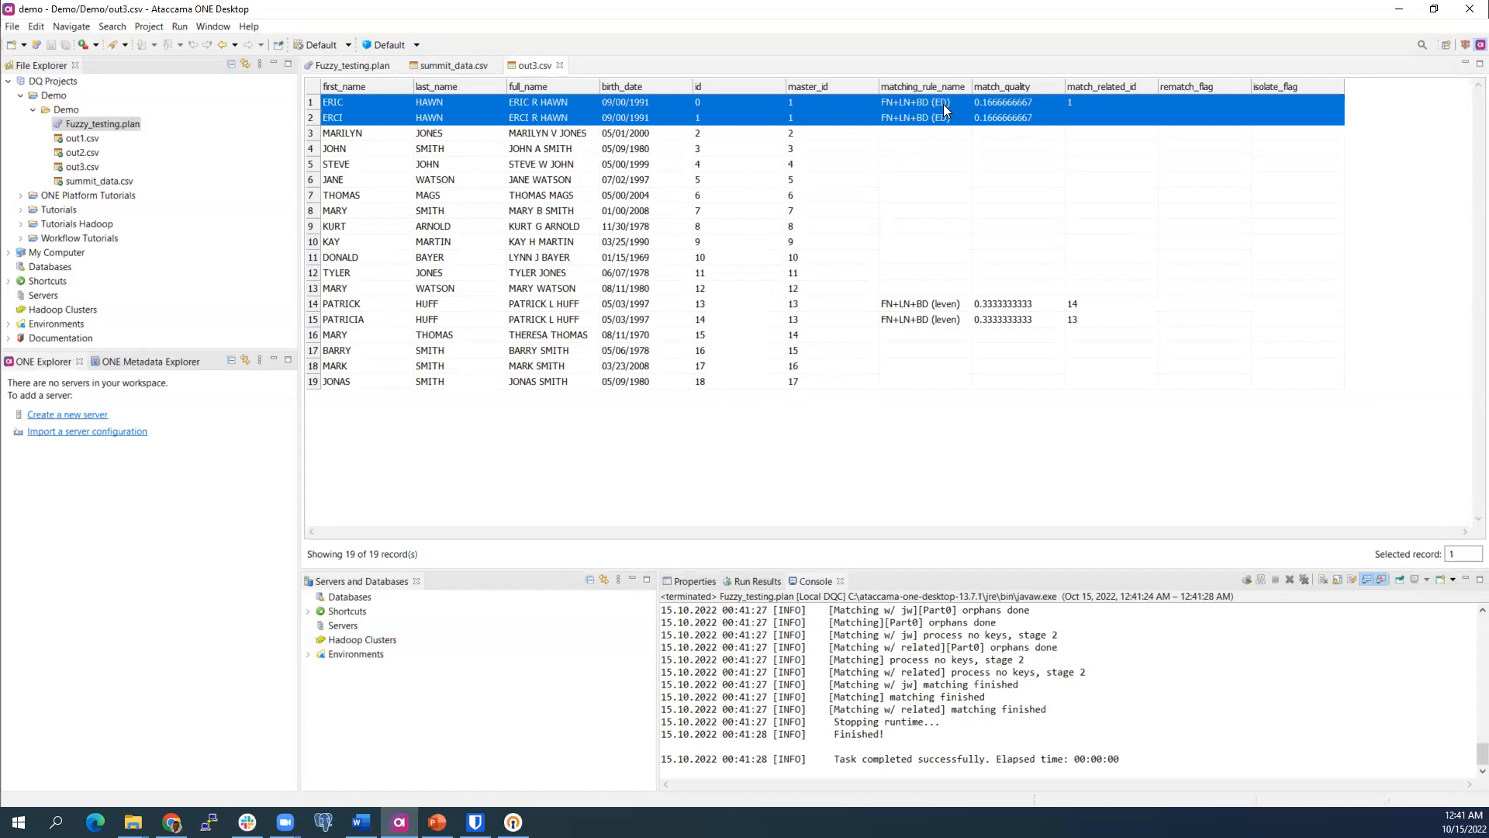
pyautogui.click(995, 105)
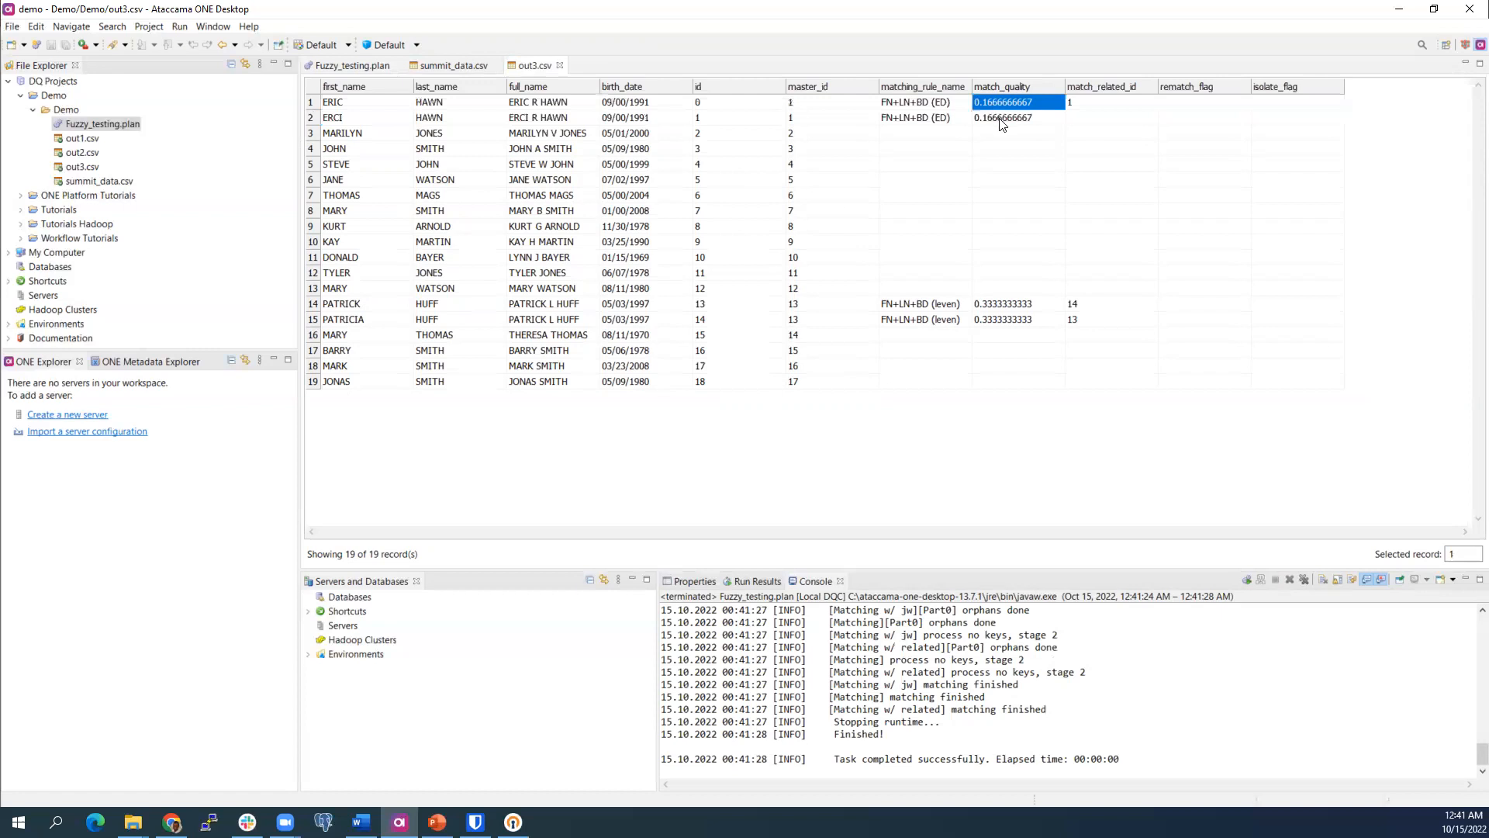
pyautogui.click(1002, 122)
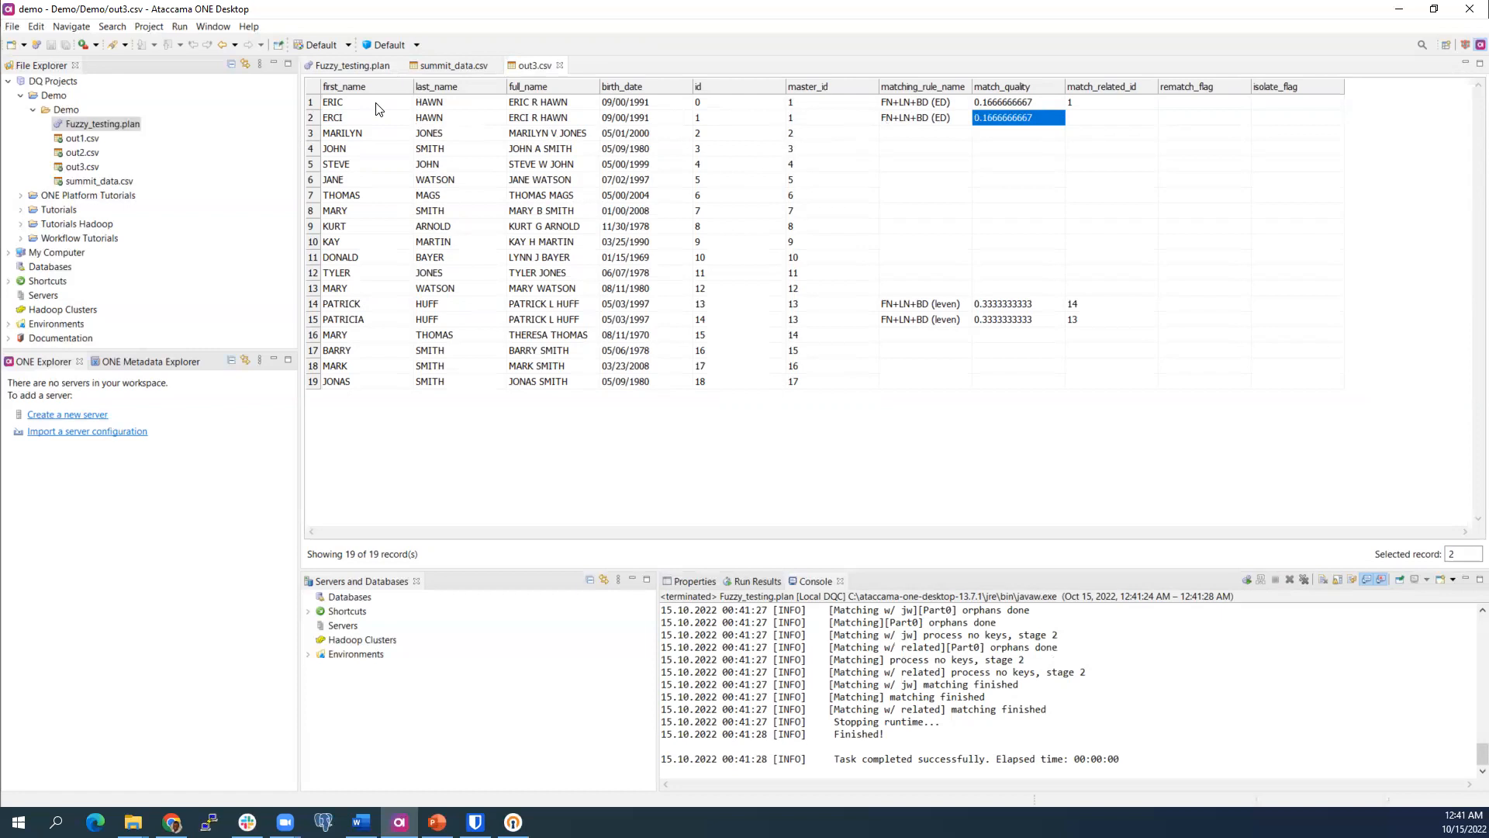
pyautogui.click(999, 132)
pyautogui.click(999, 118)
pyautogui.click(986, 304)
pyautogui.click(989, 319)
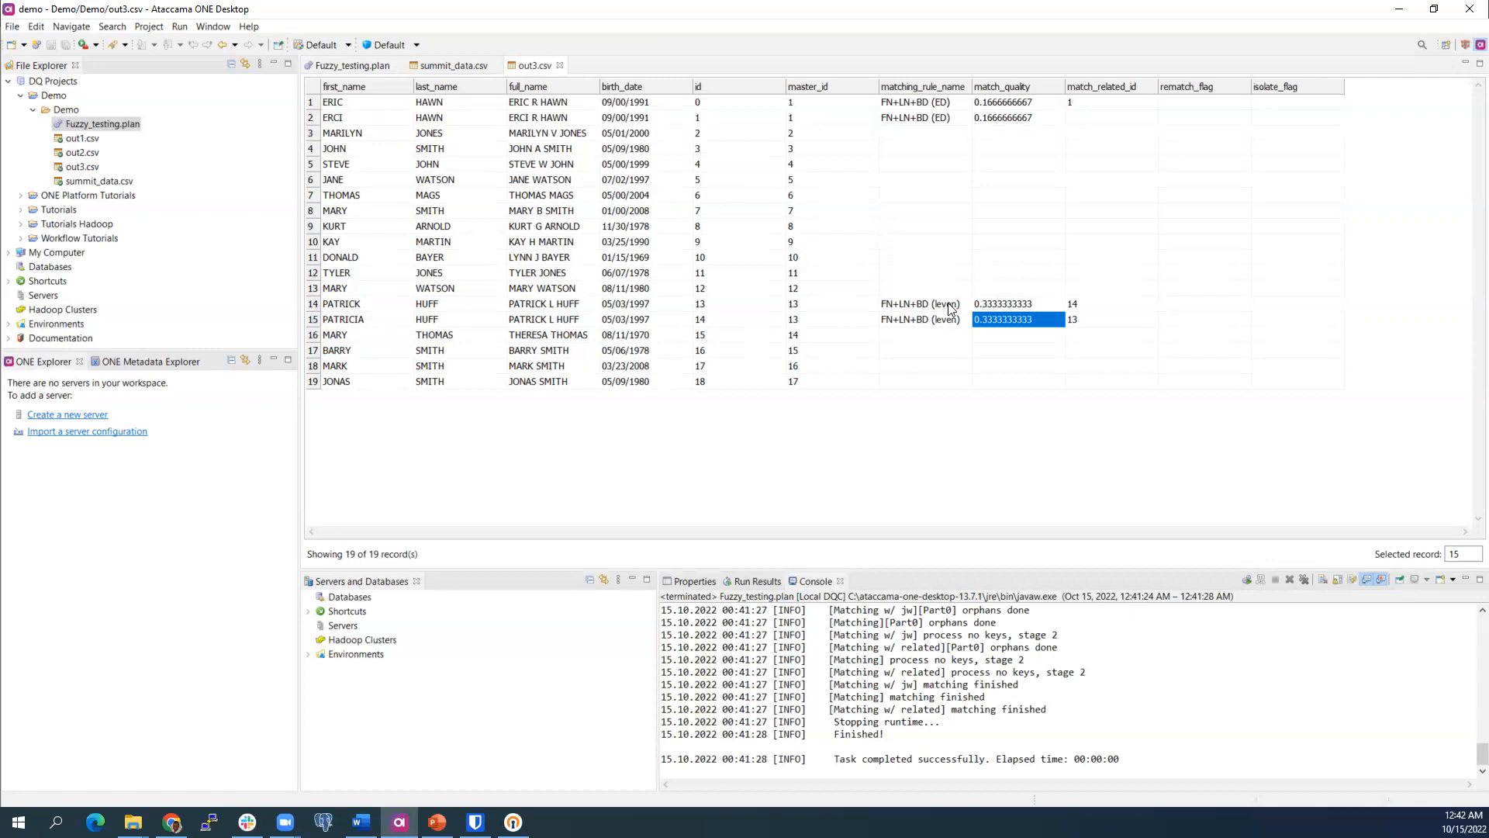
# Review the function, limit and relative settings of the FN+LN+BD (leven) and FN+LN+BD (ED) rules in the plan's Matching w/ related step.
pyautogui.click(353, 66)
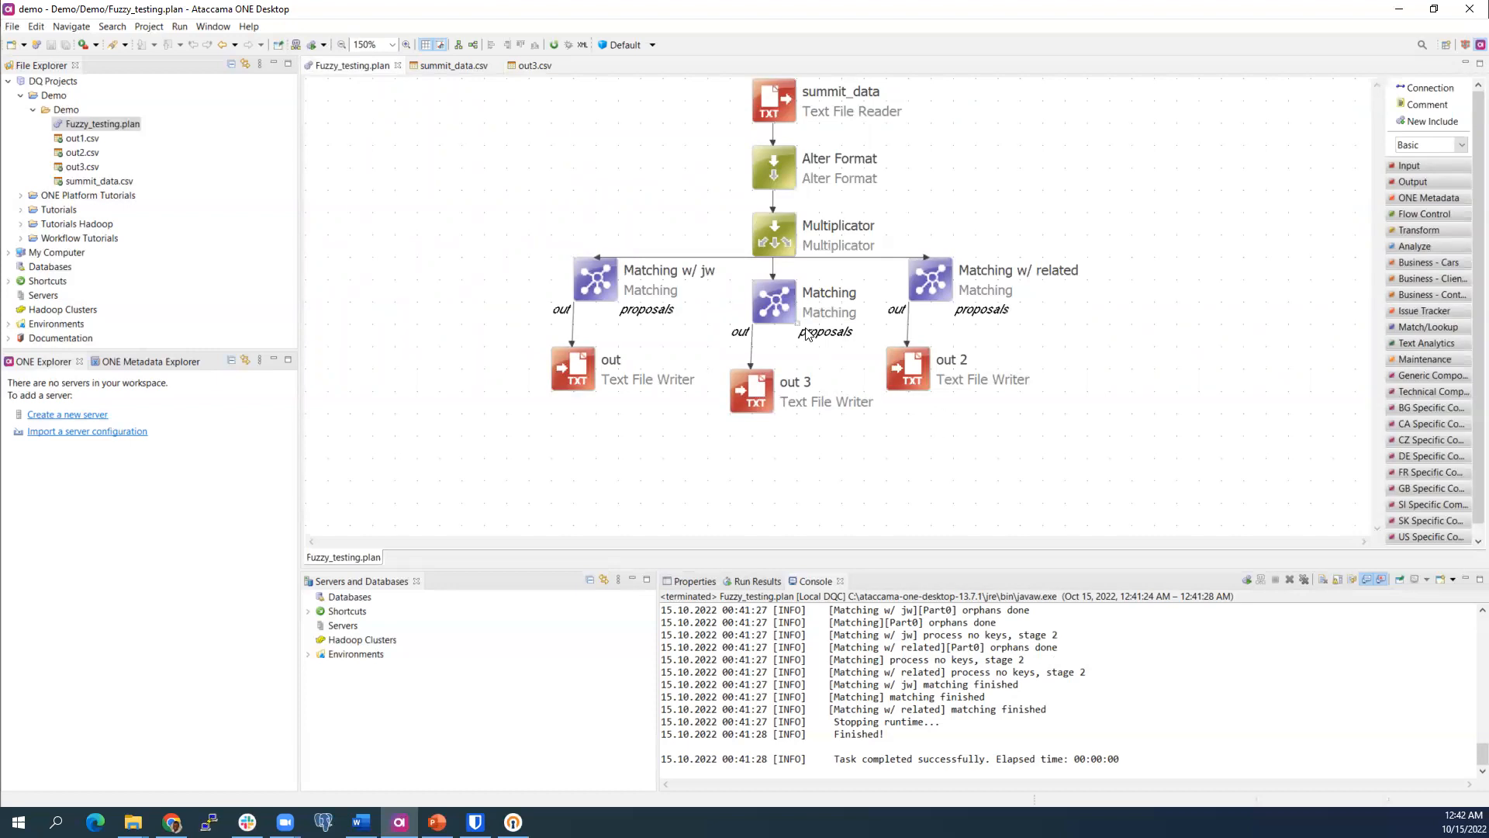
pyautogui.doubleClick(787, 311)
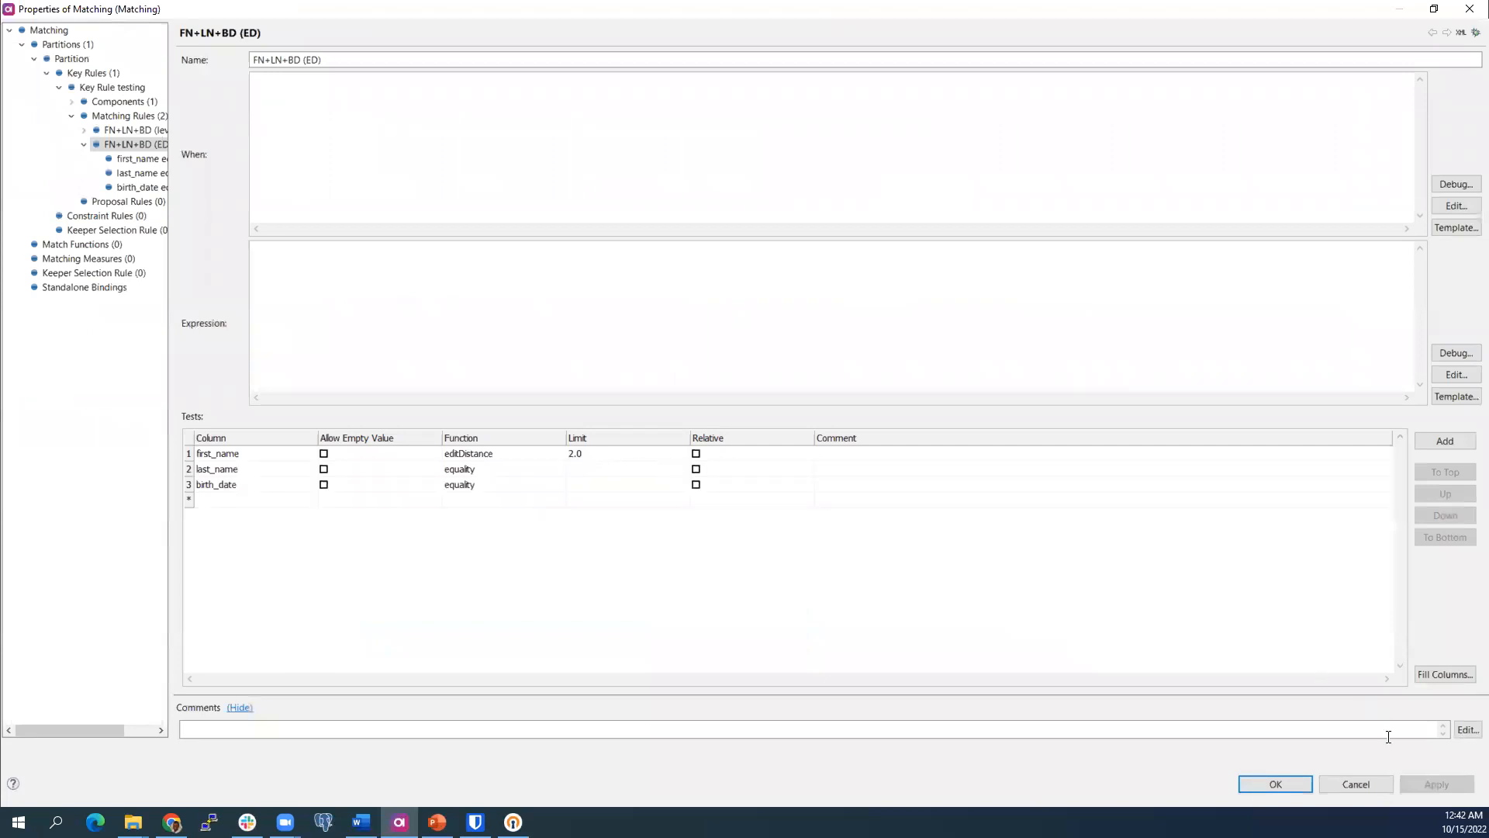
pyautogui.click(1376, 783)
pyautogui.click(928, 269)
pyautogui.doubleClick(927, 269)
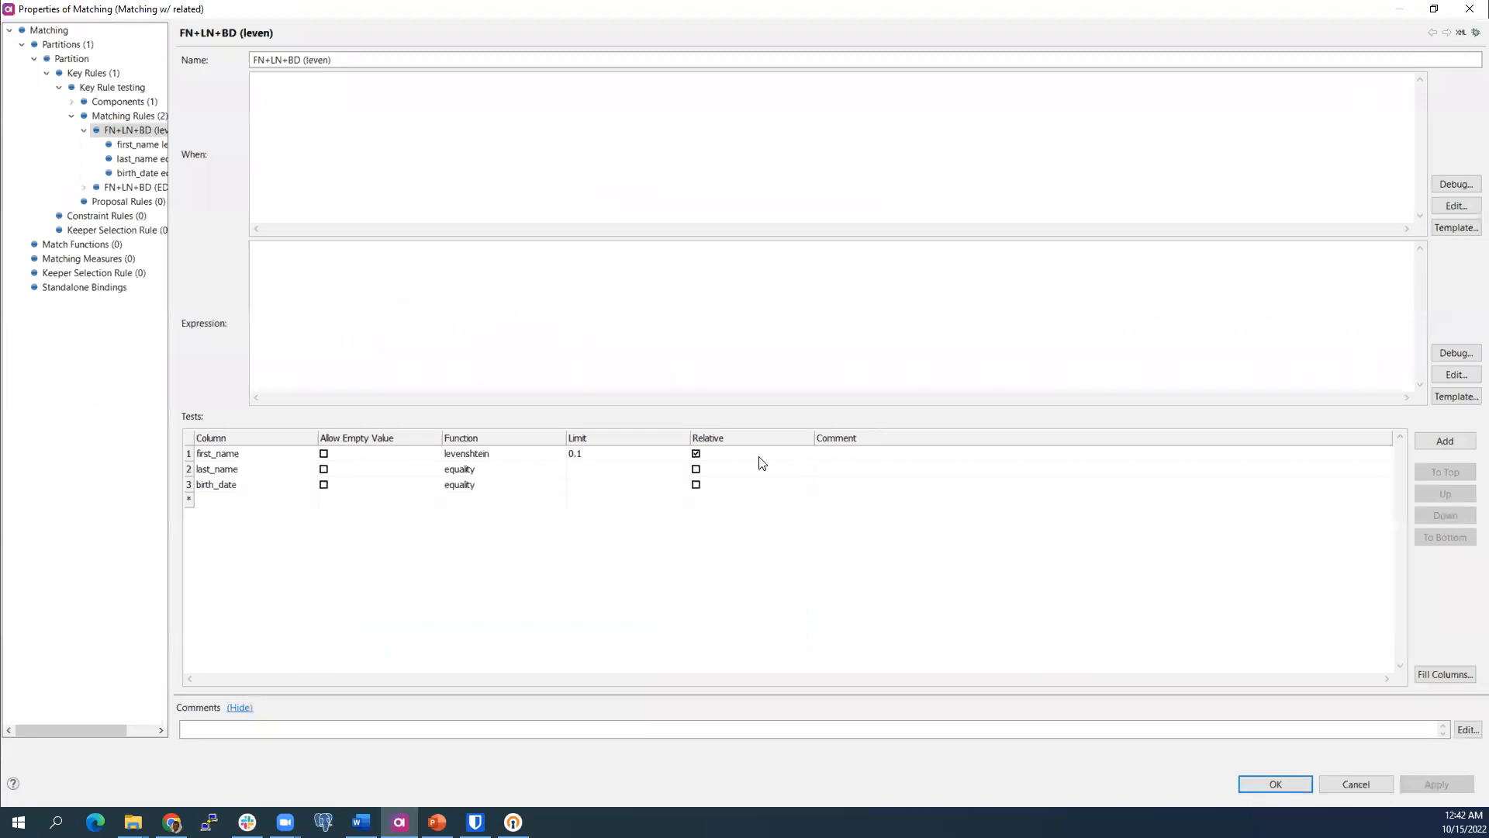
pyautogui.moveTo(717, 453)
pyautogui.click(83, 131)
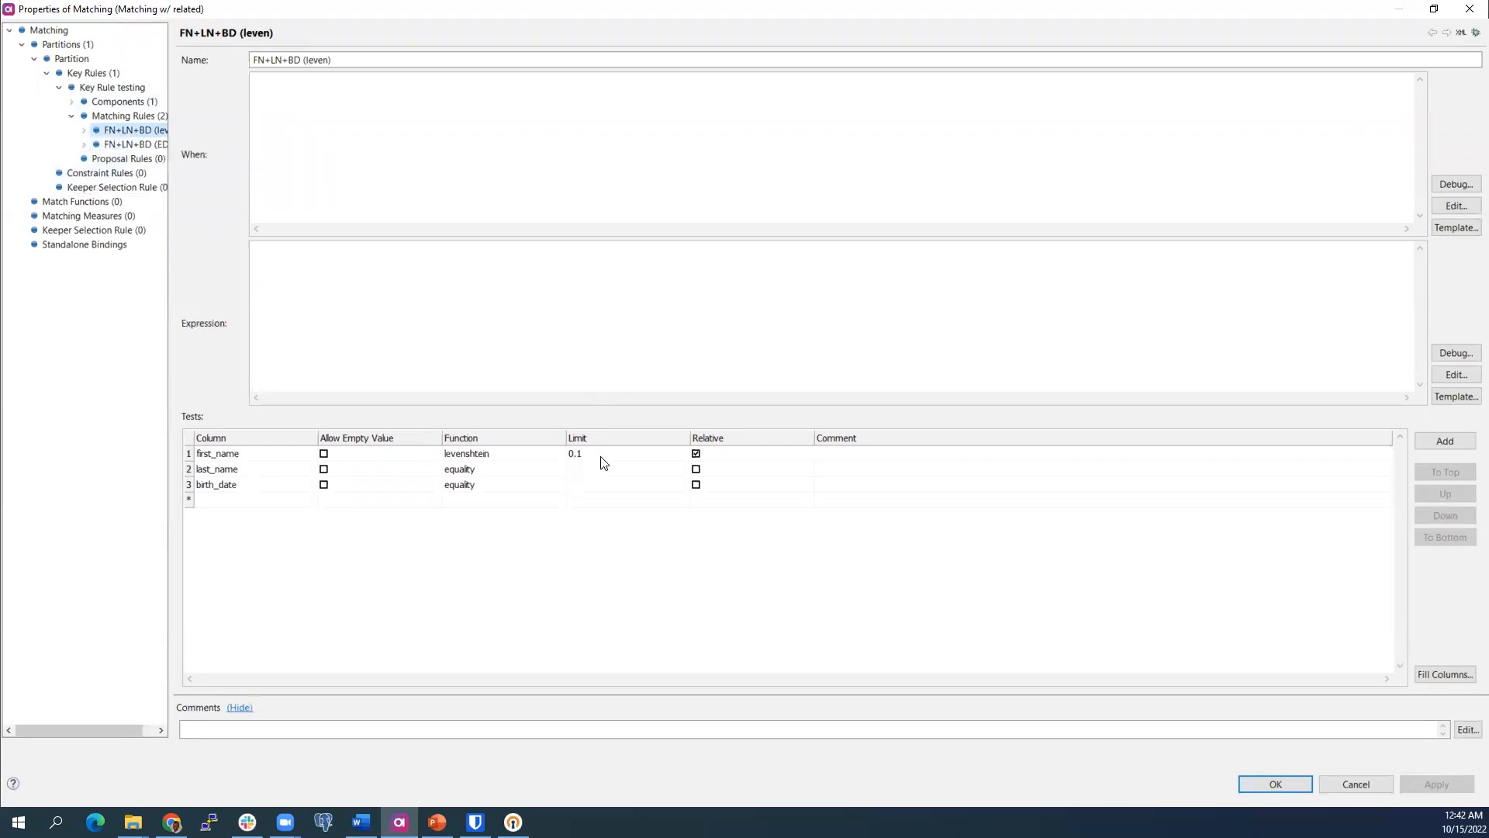
pyautogui.click(128, 146)
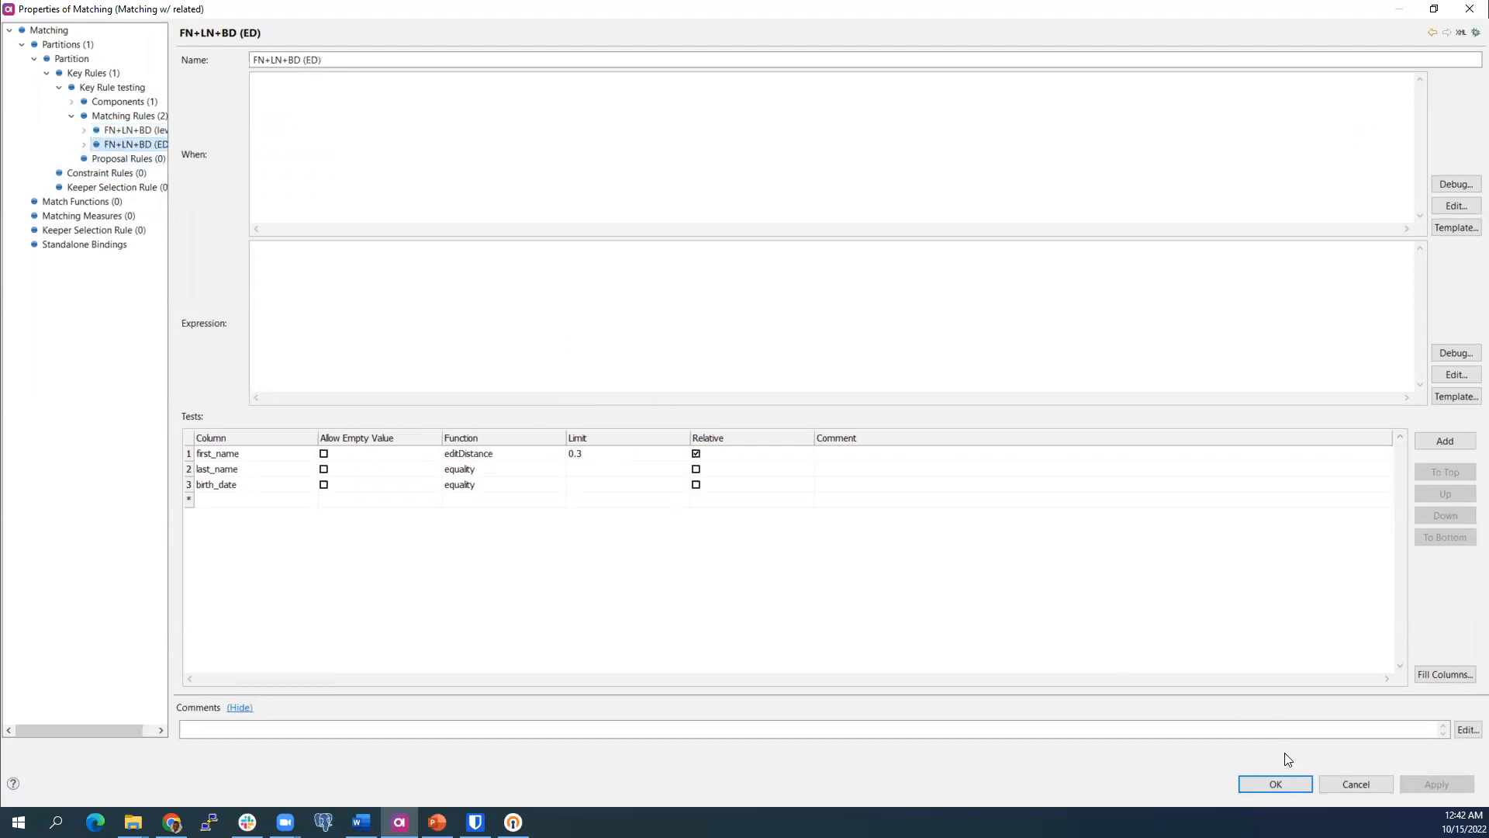
pyautogui.click(1276, 784)
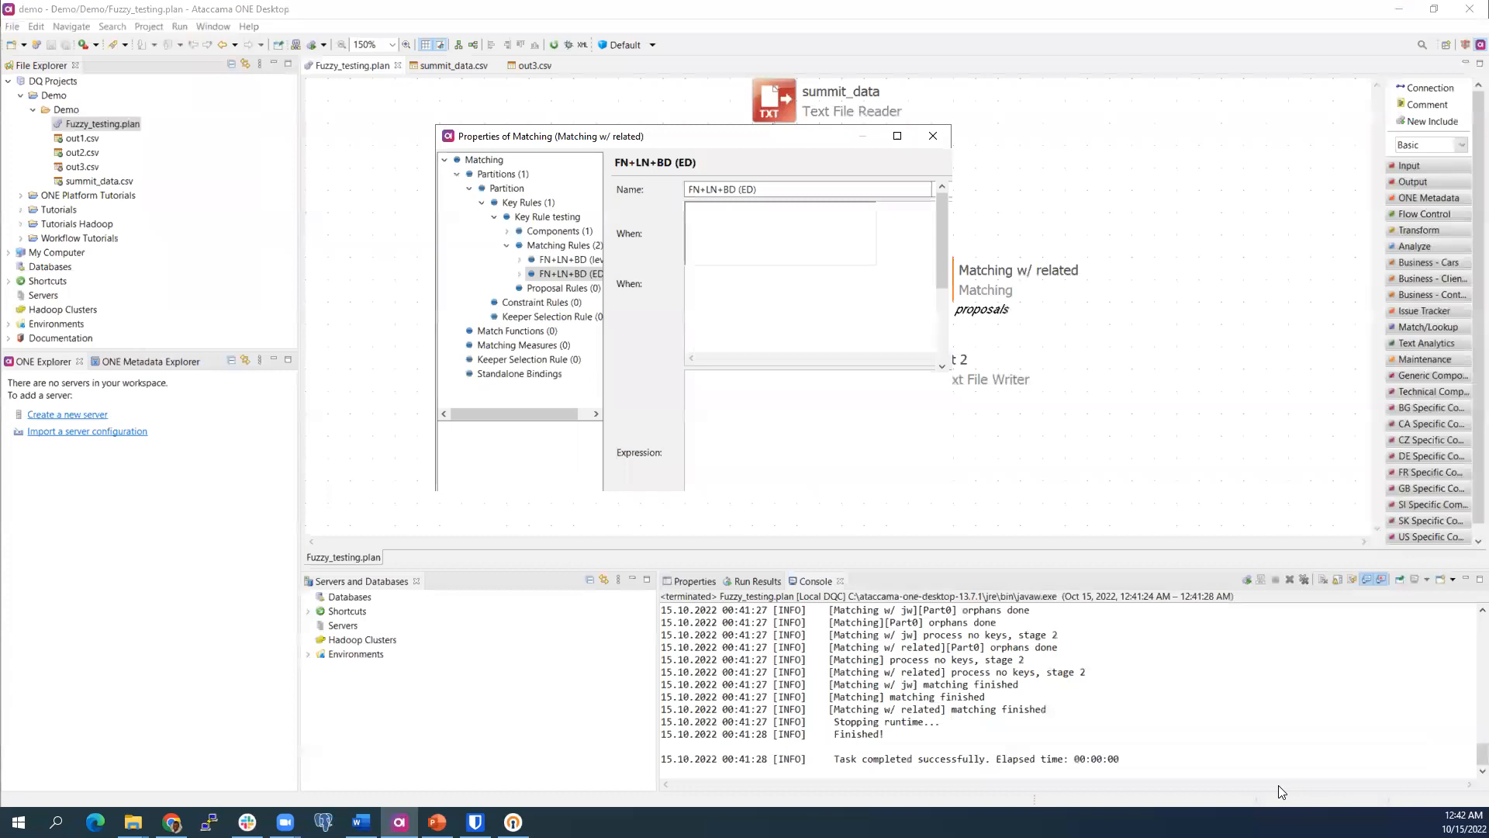
pyautogui.click(1077, 351)
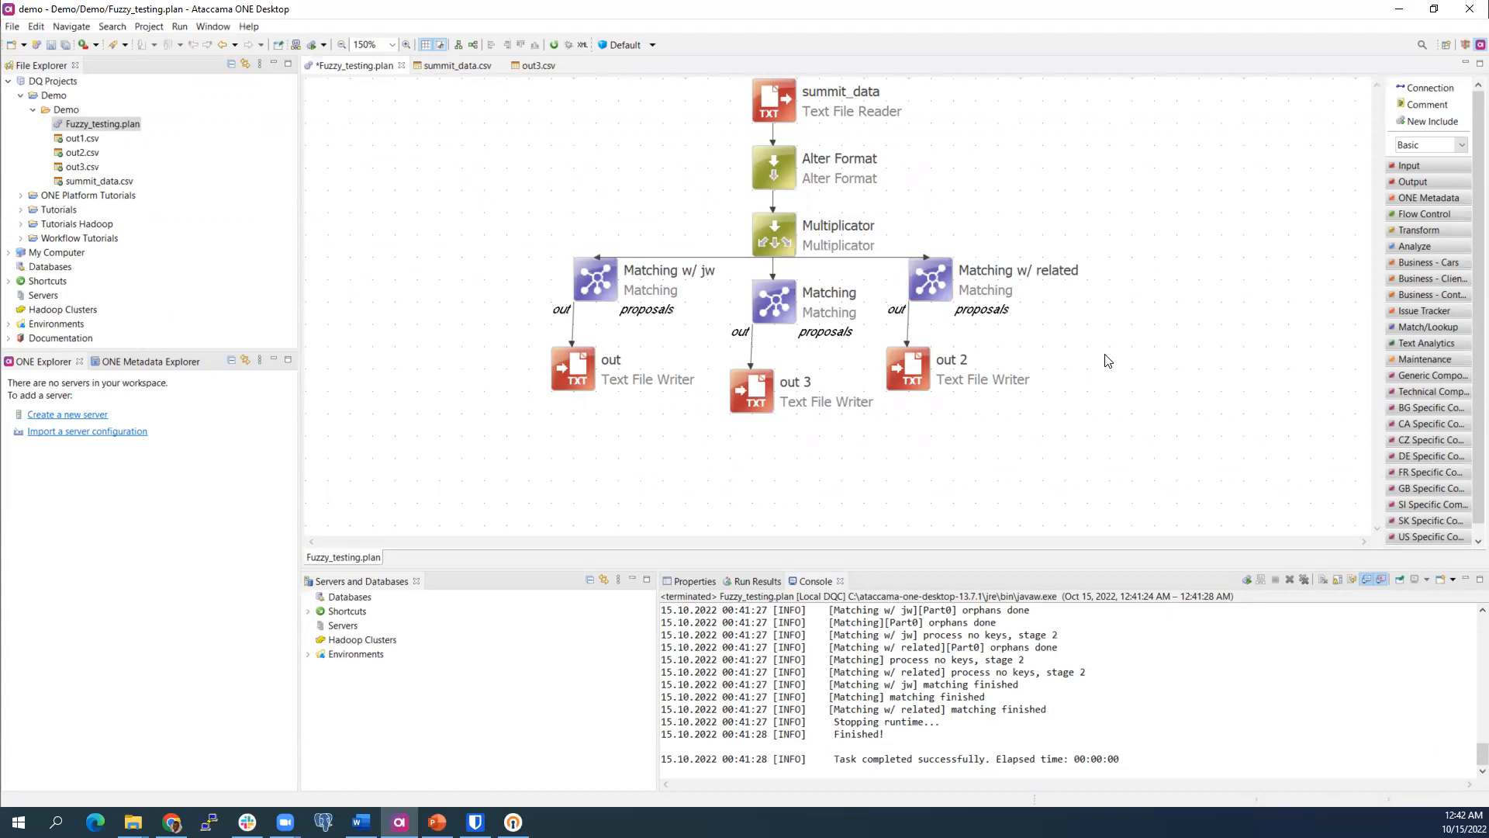
# View the out 2 writer's output file and examine the matching rule and match quality of record pairs 1–2 and 14–15.
pyautogui.doubleClick(911, 374)
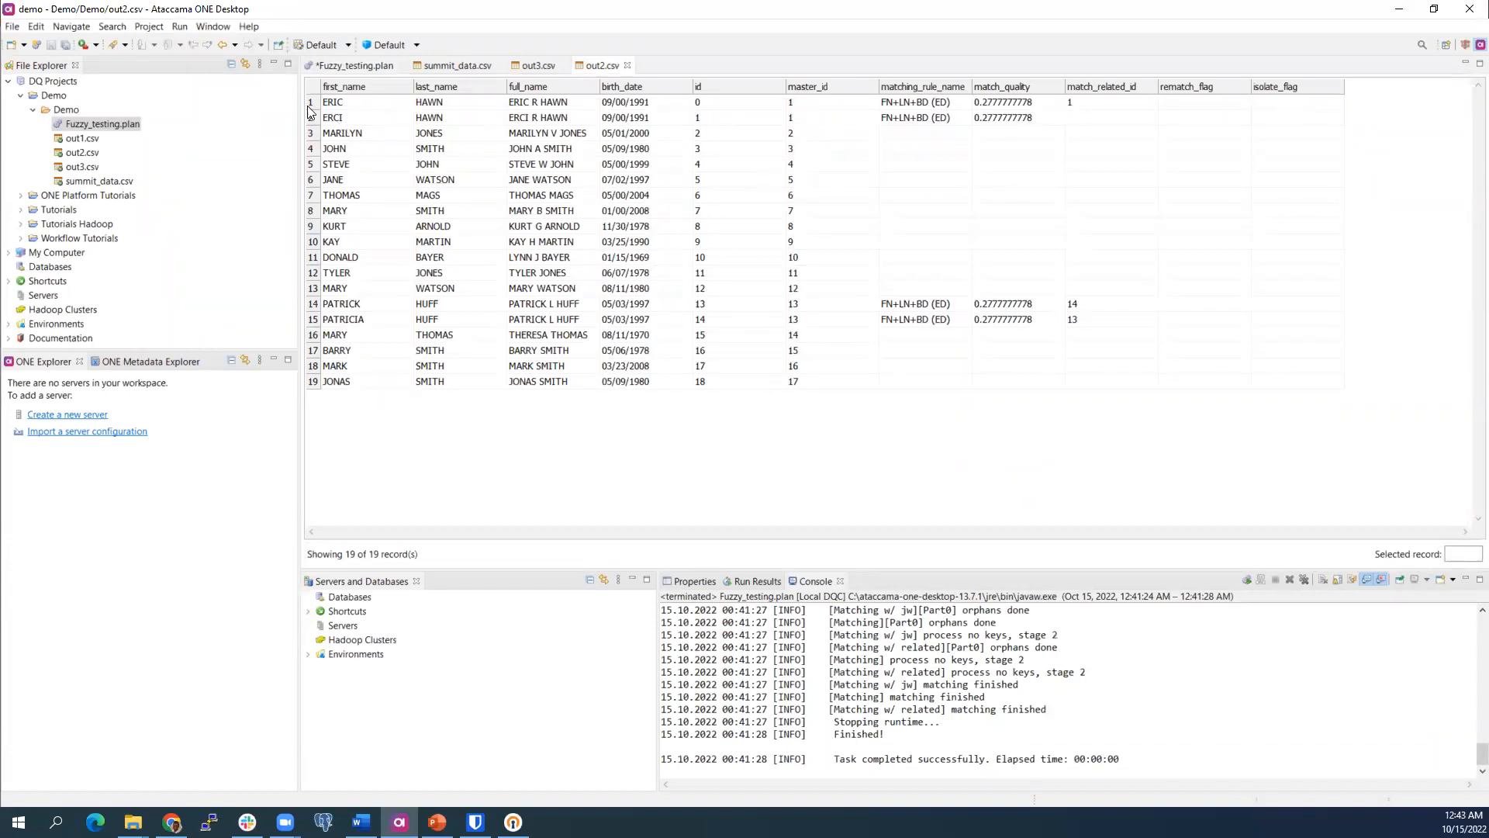
pyautogui.moveTo(314, 106); pyautogui.dragTo(318, 118)
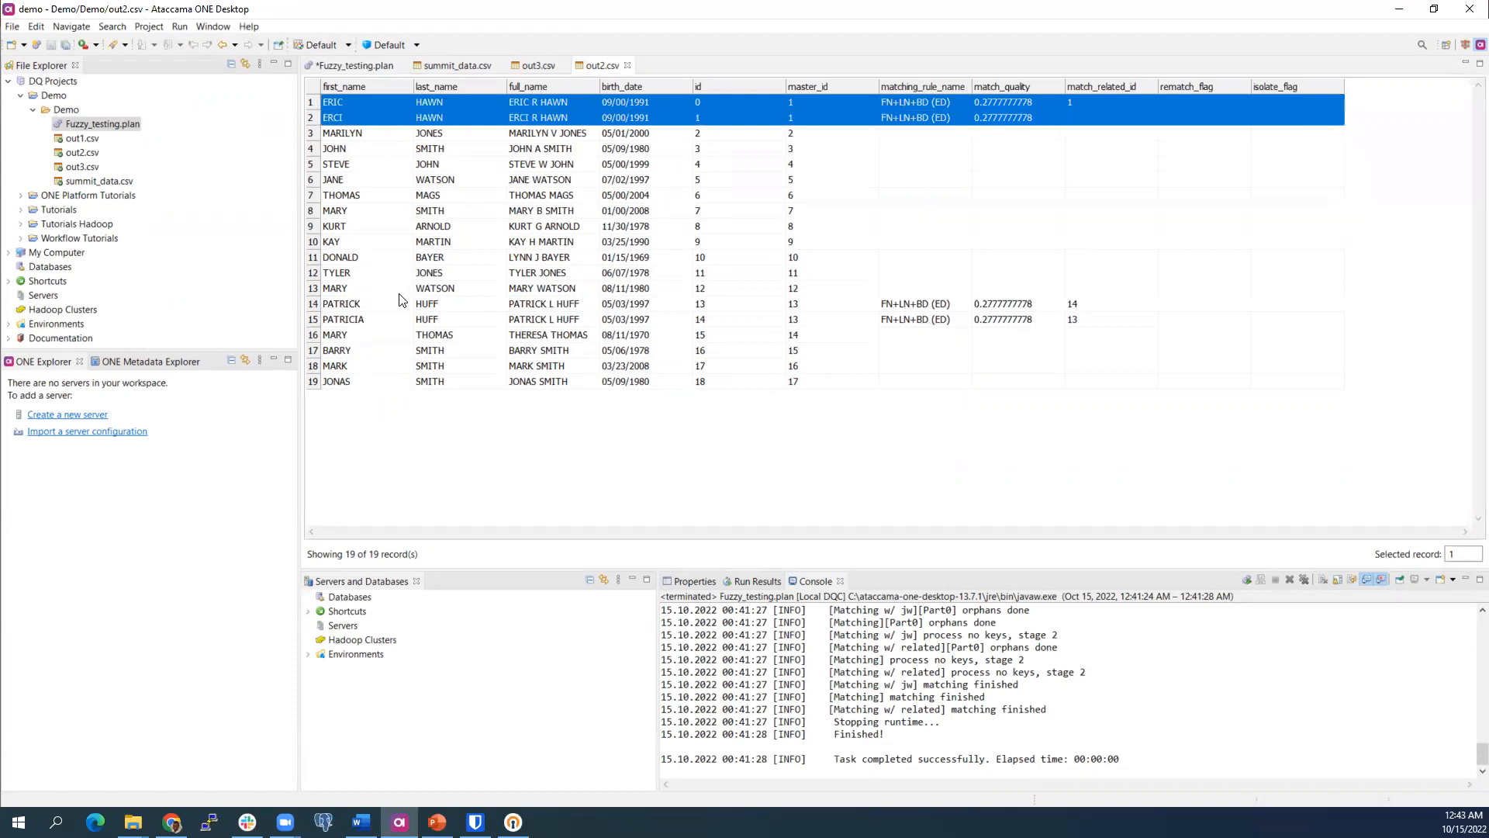
pyautogui.click(317, 307)
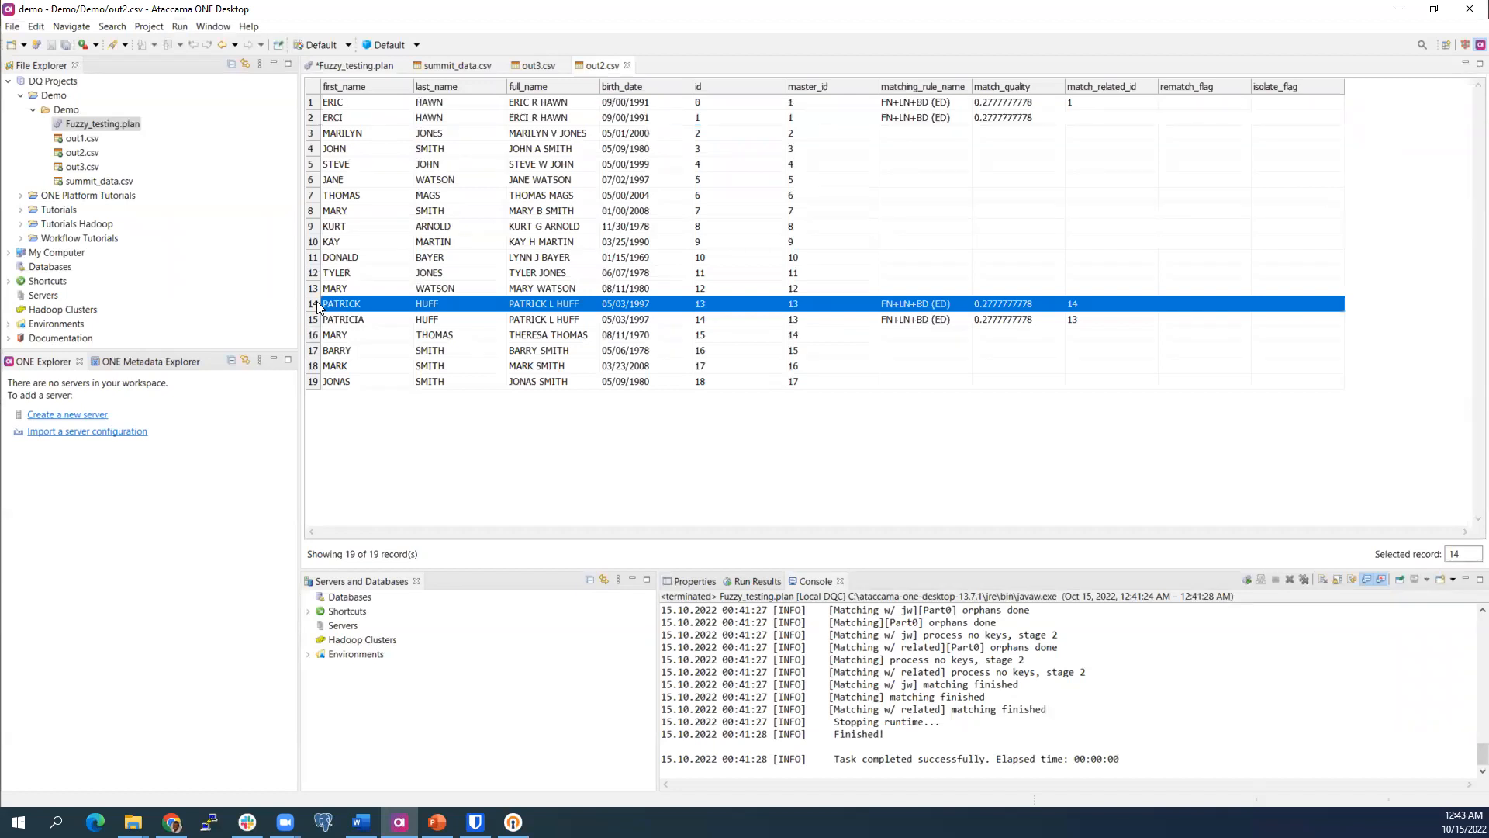
pyautogui.keyDown('shift'); pyautogui.click(312, 313); pyautogui.keyUp('shift')
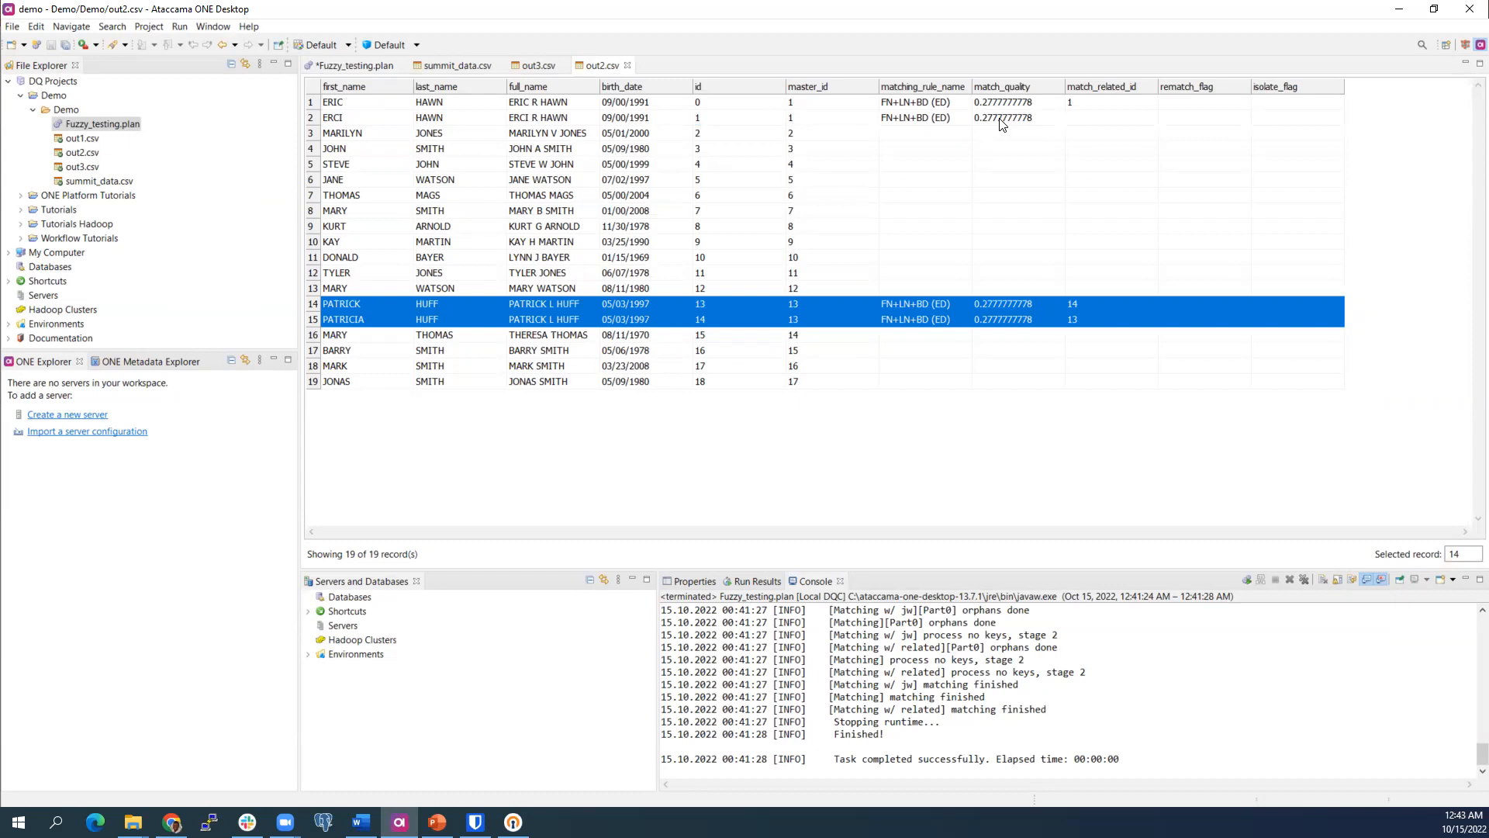
# Review the first_name test functions and limits of the leven, ED and jaro matching rules in the plan's Matching w/ jw step.
pyautogui.click(355, 68)
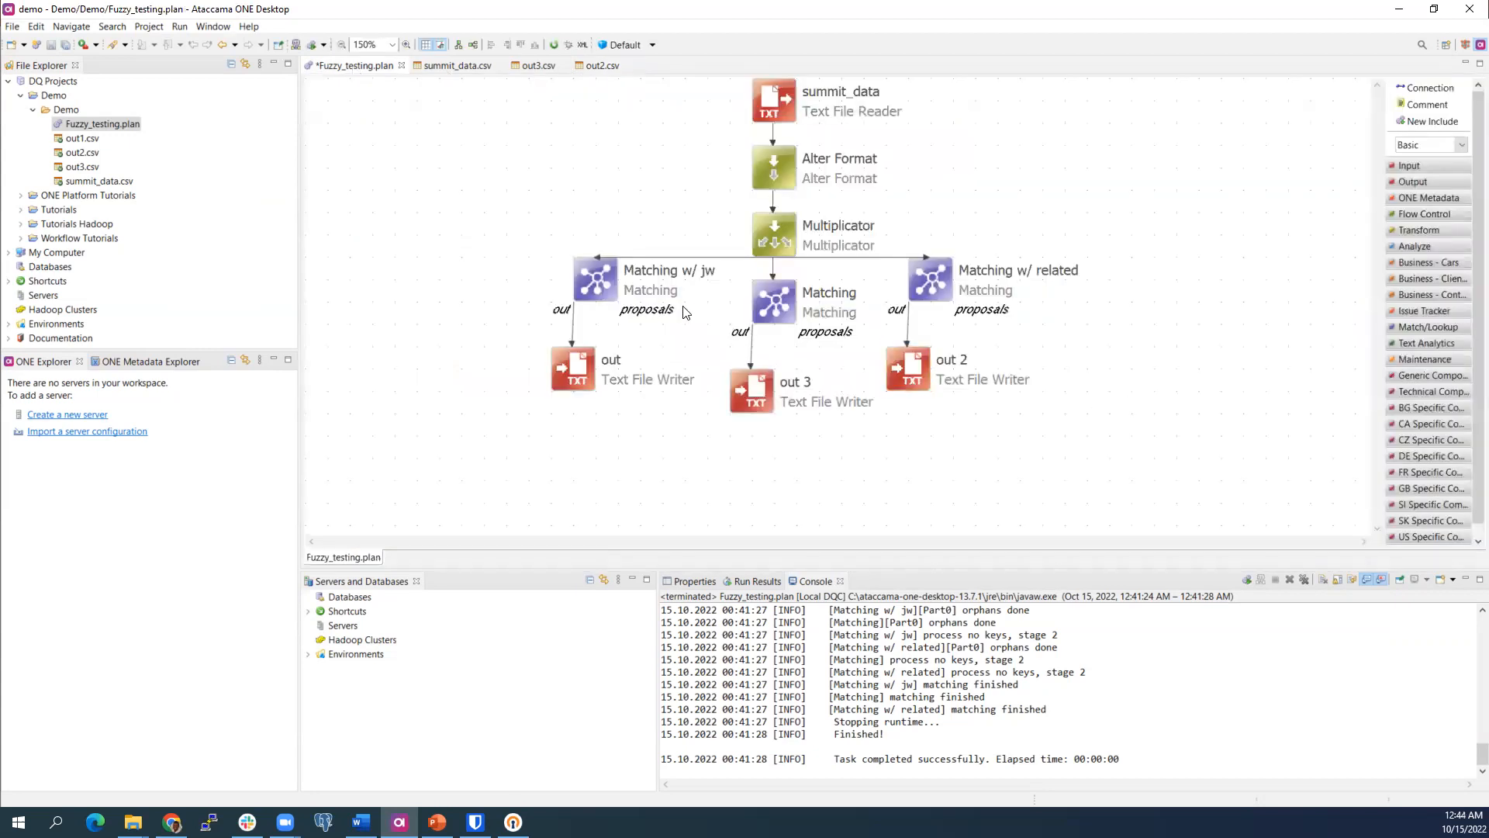
pyautogui.click(591, 278)
pyautogui.doubleClick(591, 278)
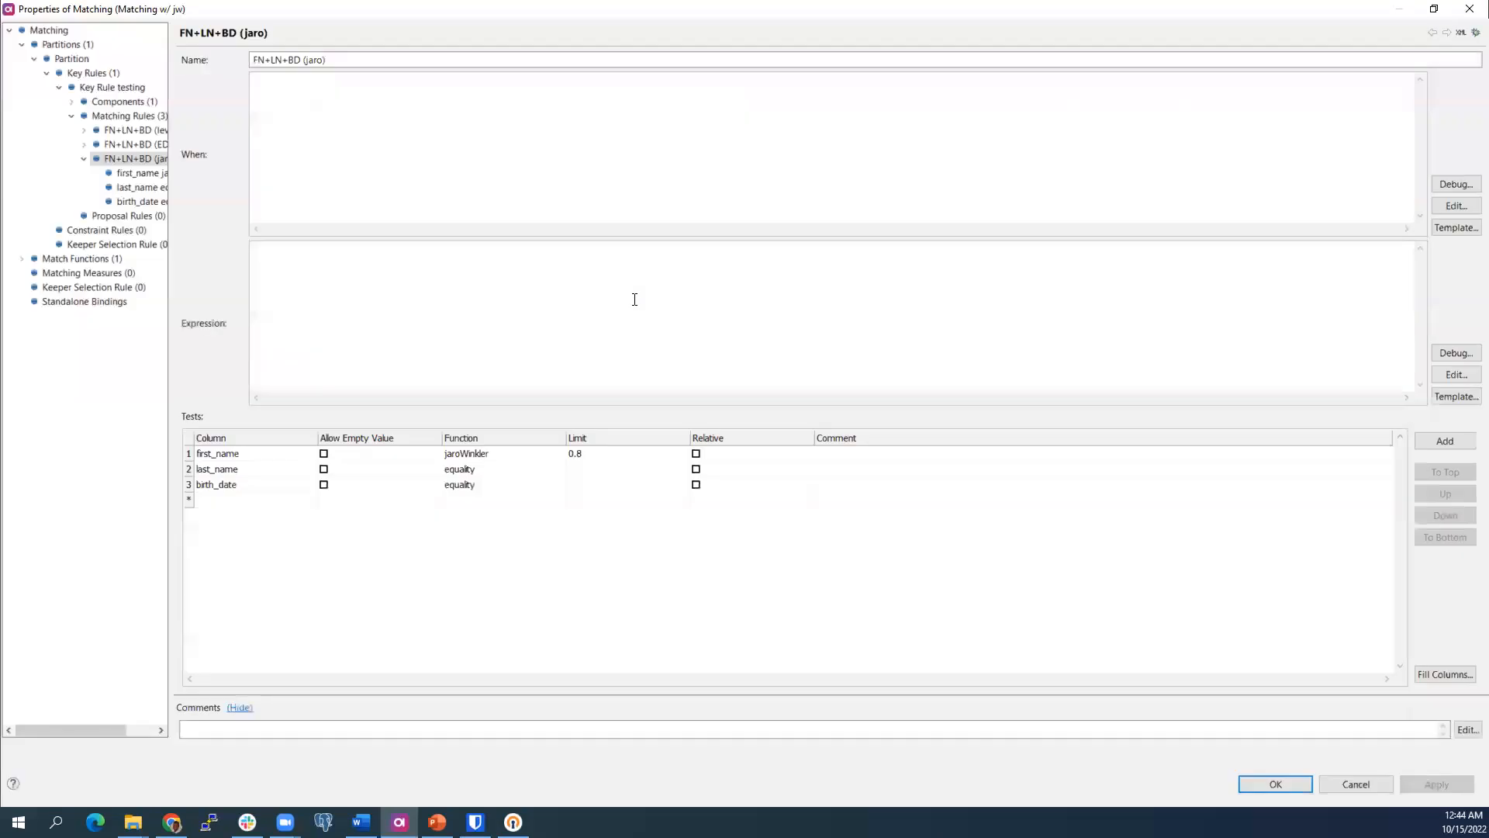
pyautogui.click(83, 159)
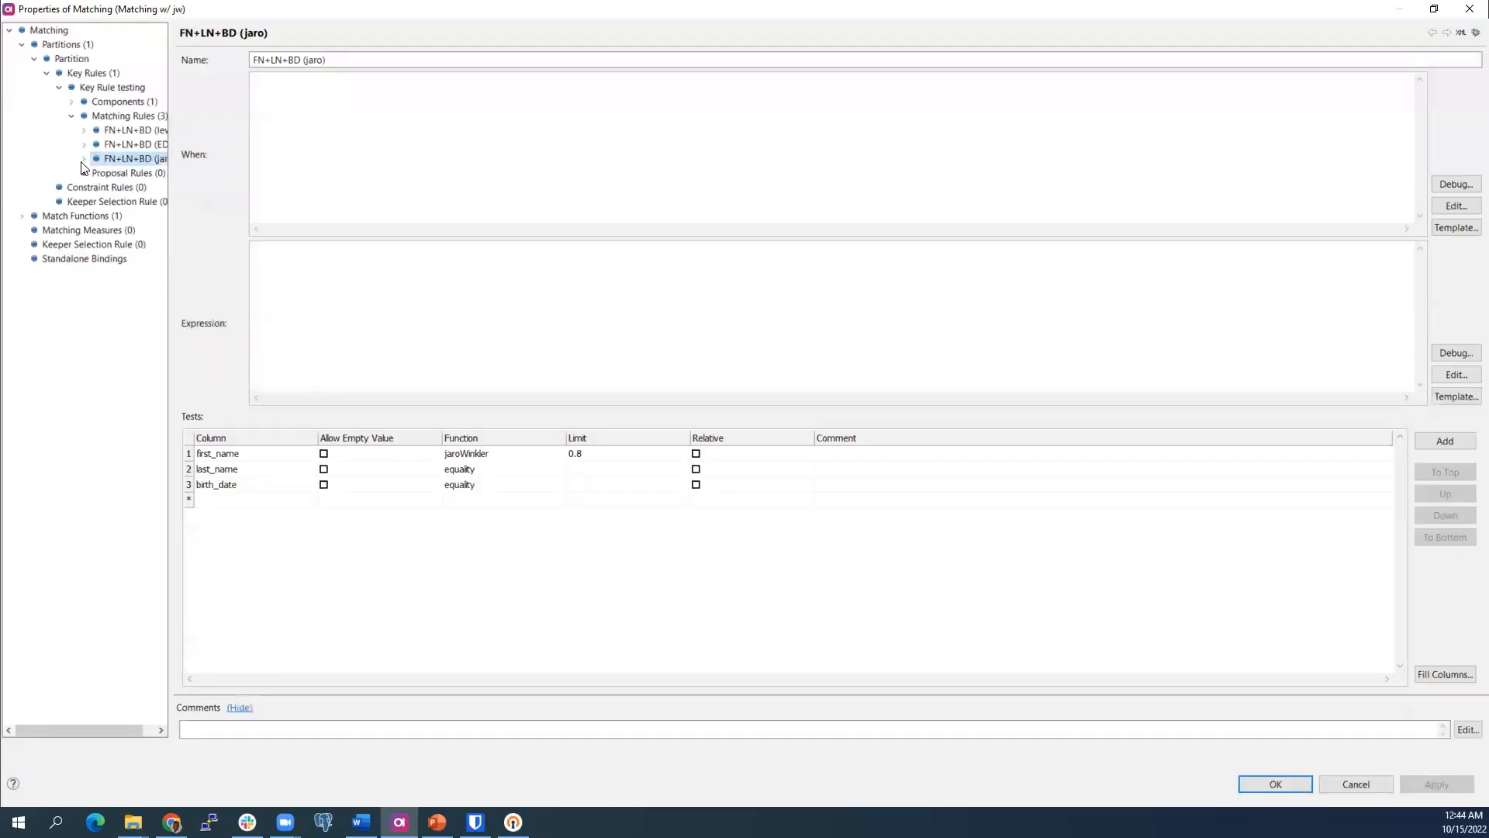
pyautogui.click(116, 116)
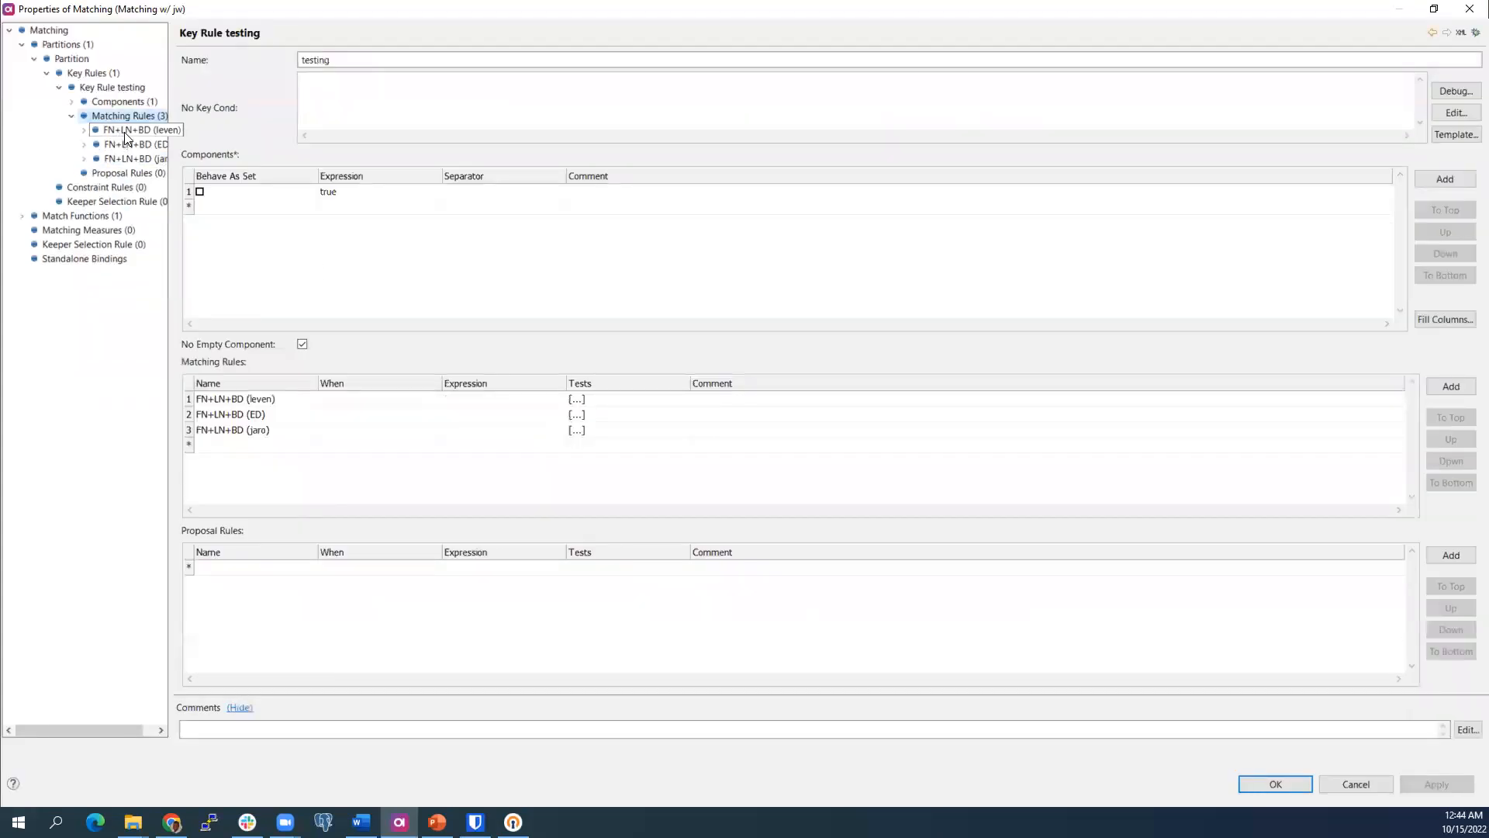
pyautogui.click(125, 133)
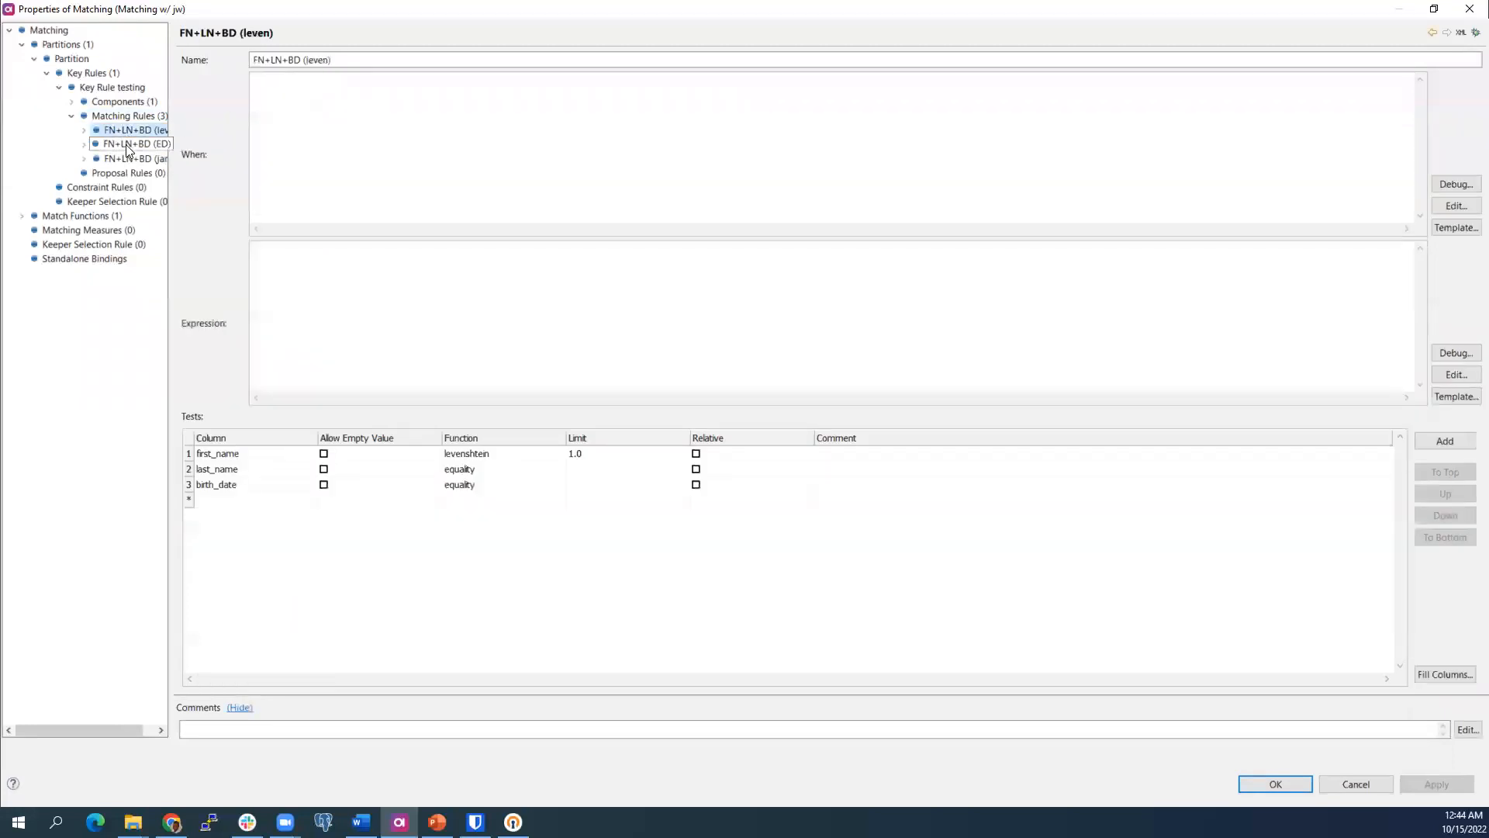
pyautogui.click(126, 145)
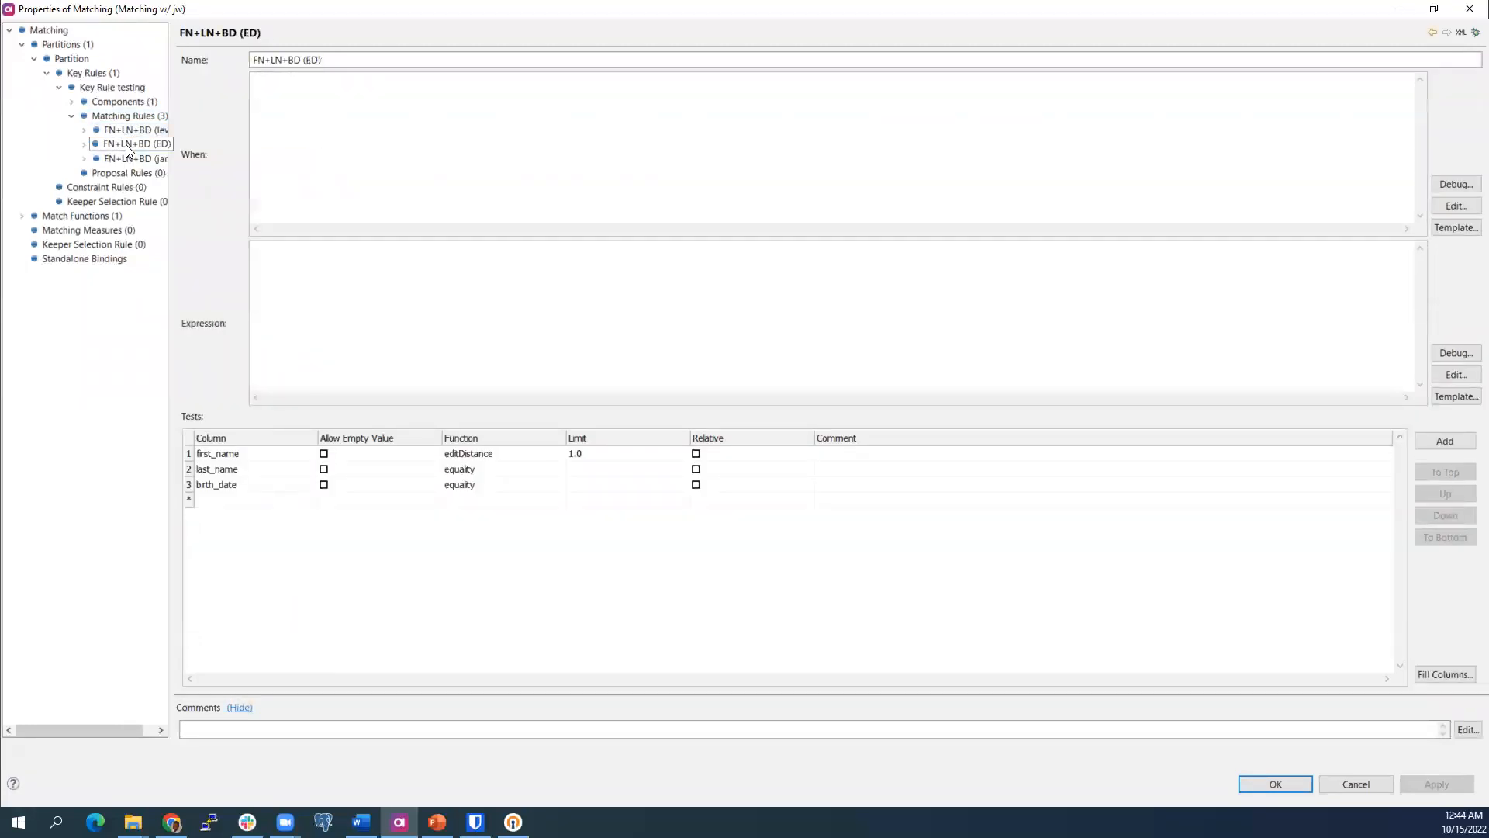
pyautogui.click(121, 158)
pyautogui.click(132, 129)
pyautogui.click(136, 149)
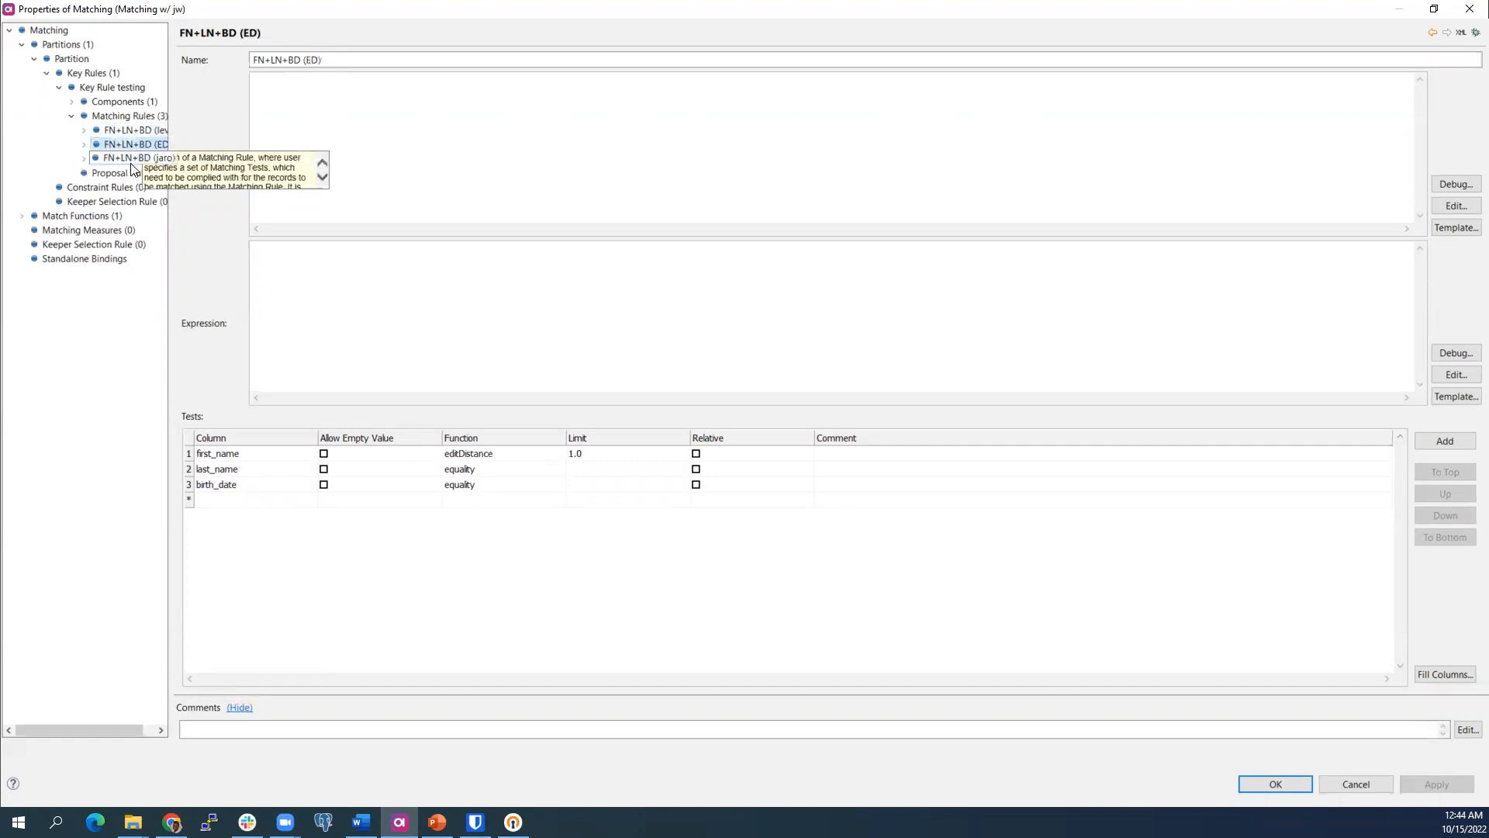
pyautogui.click(125, 160)
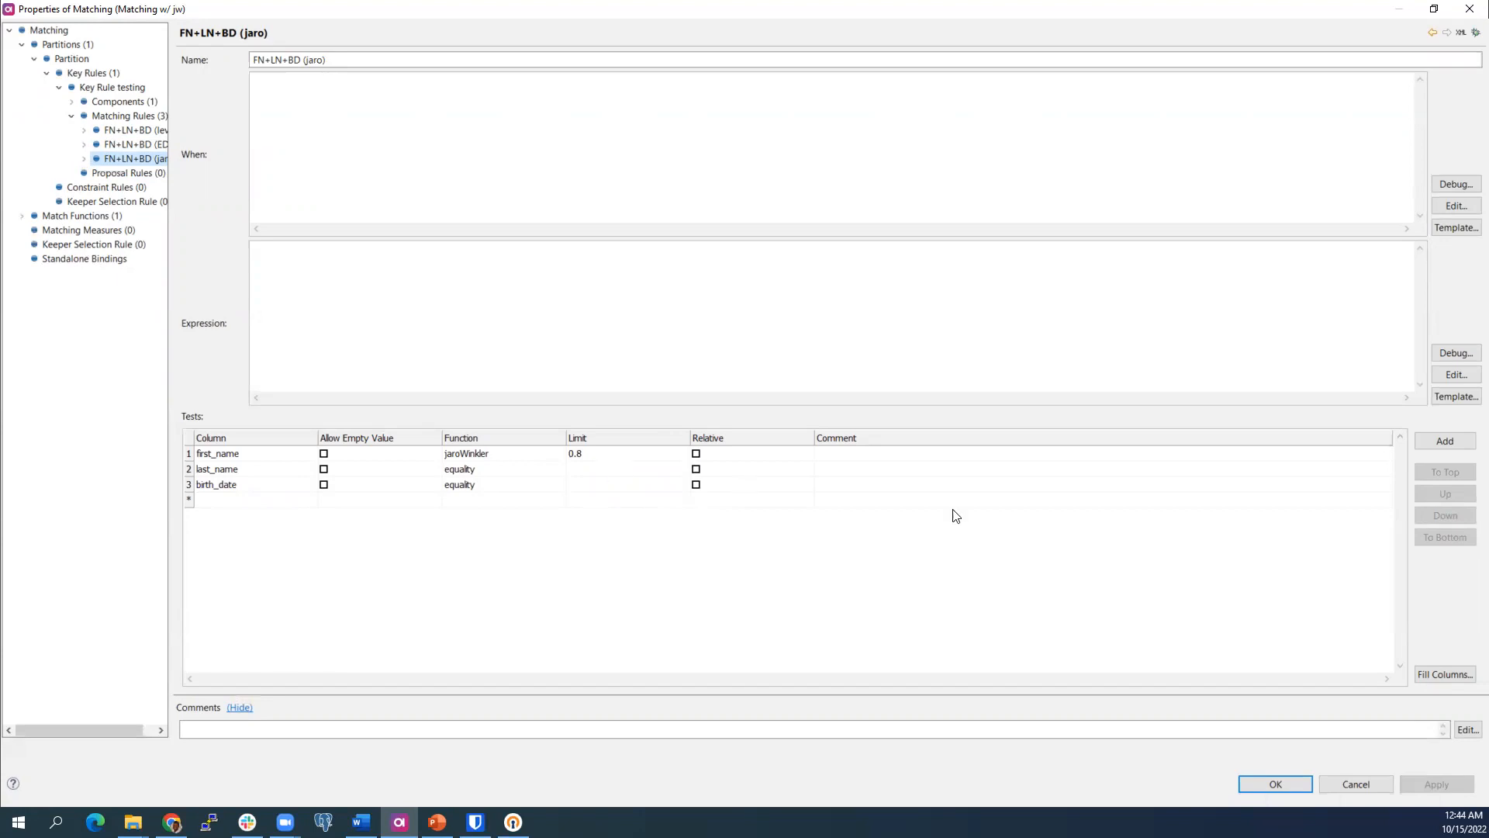
pyautogui.click(1300, 783)
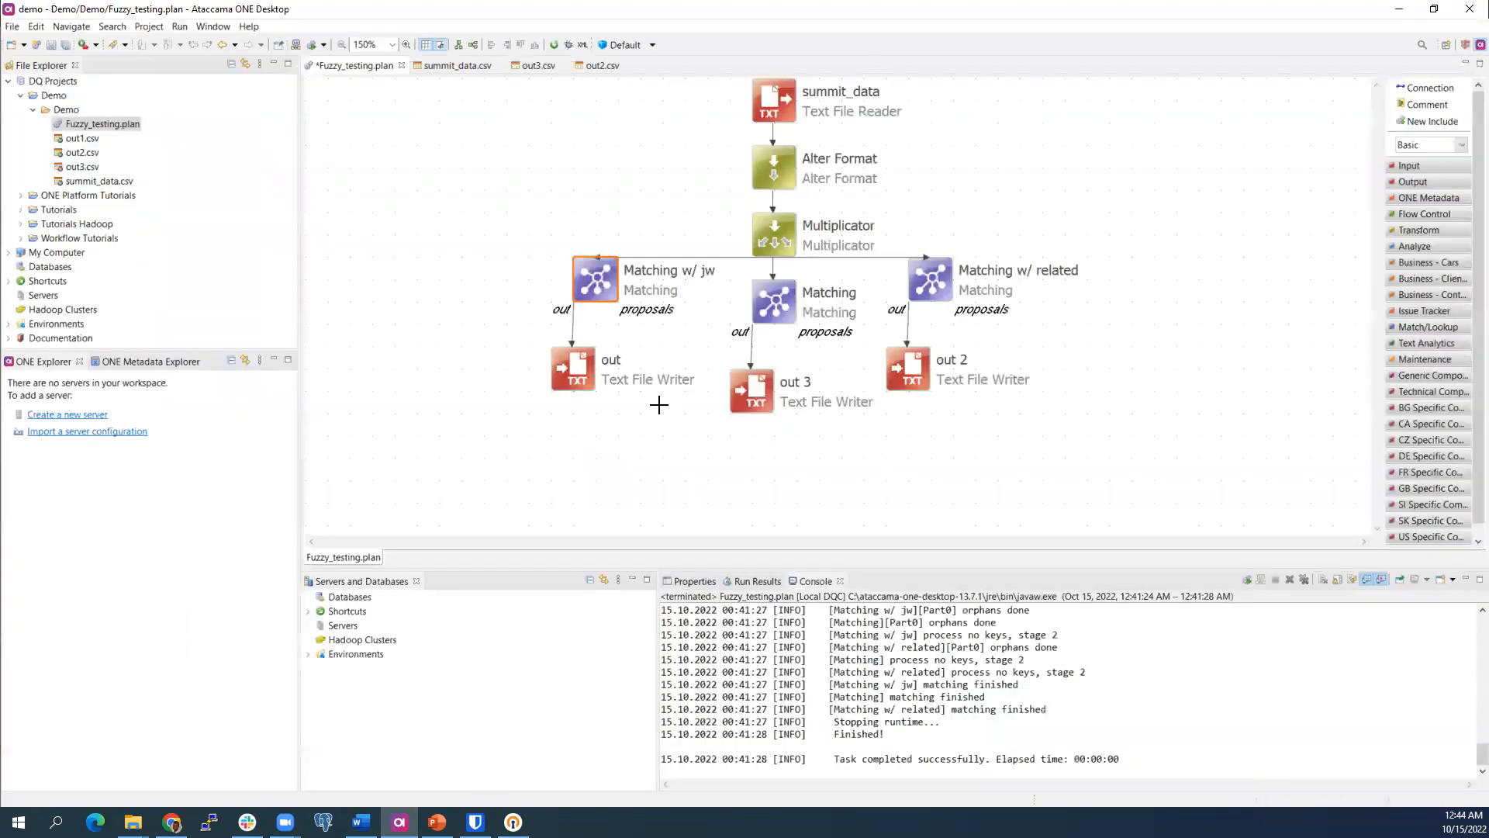
# View the output file of the Matching w/ jw branch and examine the matched record pairs 1–2 and 15–16.
pyautogui.click(584, 361)
pyautogui.doubleClick(584, 361)
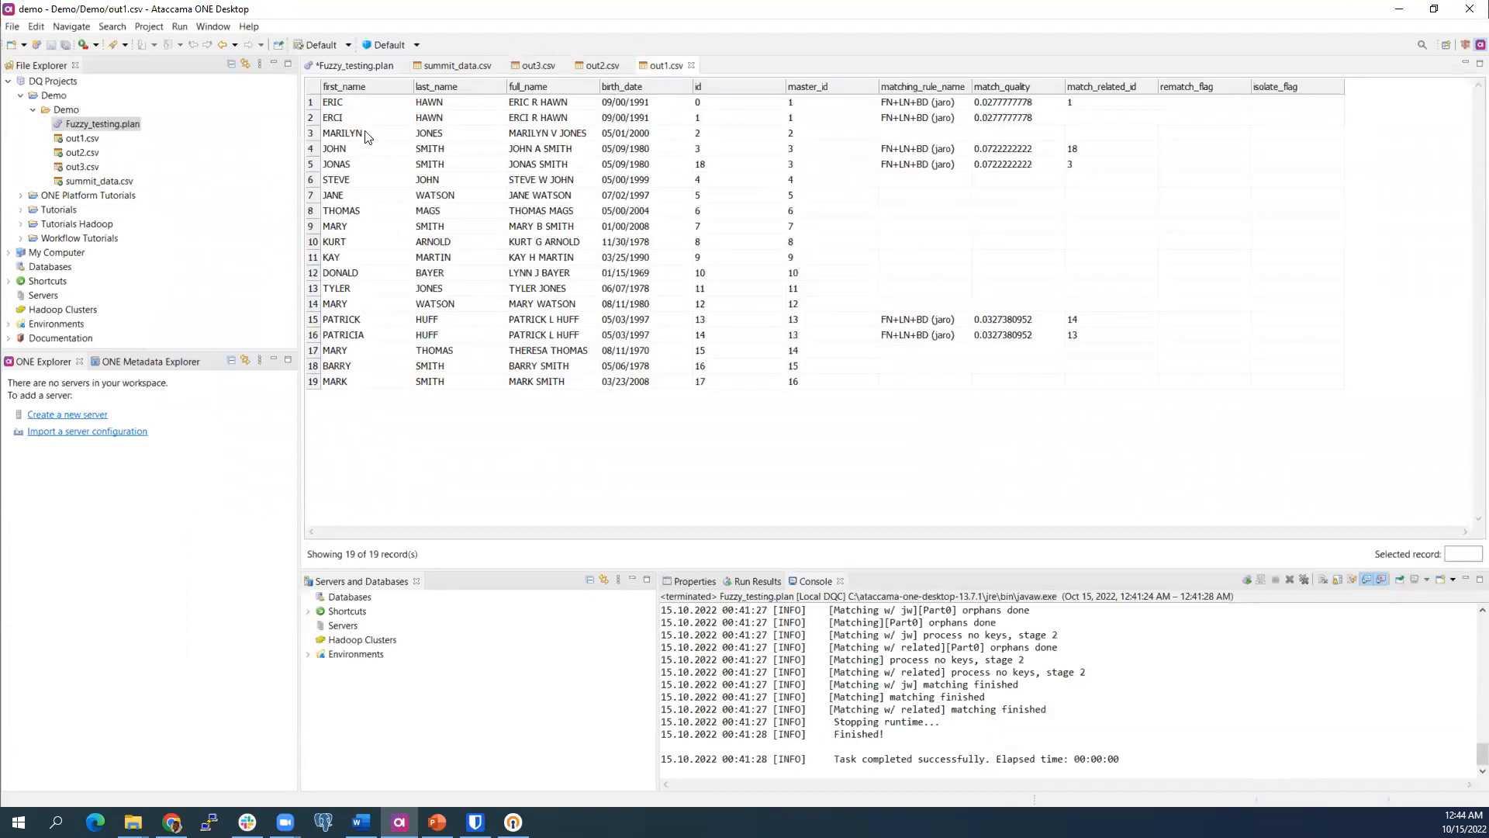
pyautogui.click(311, 109)
pyautogui.keyDown('shift'); pyautogui.click(310, 125); pyautogui.keyUp('shift')
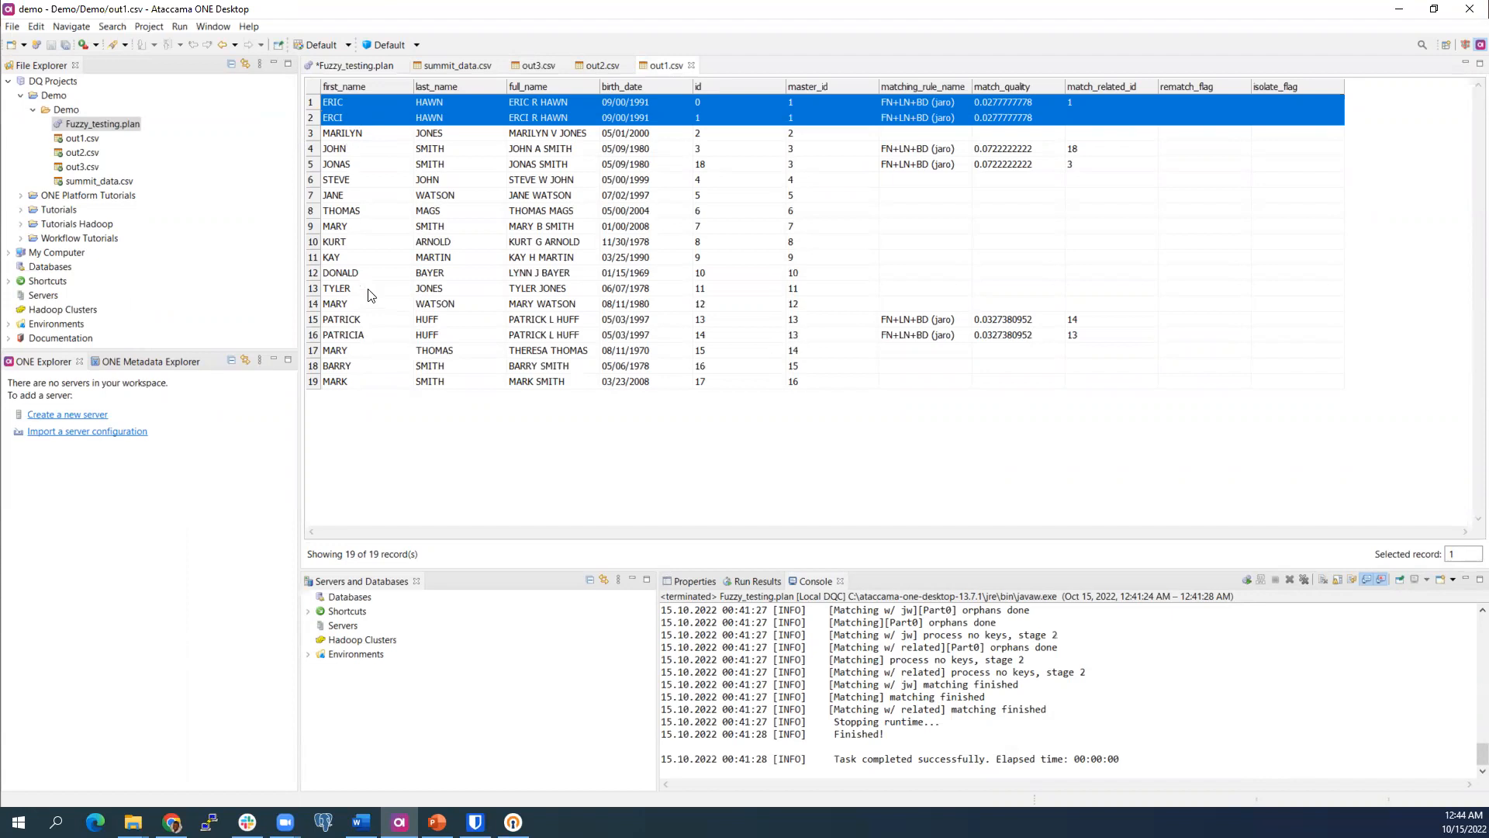
pyautogui.click(313, 319)
pyautogui.keyDown('shift'); pyautogui.click(313, 335); pyautogui.keyUp('shift')
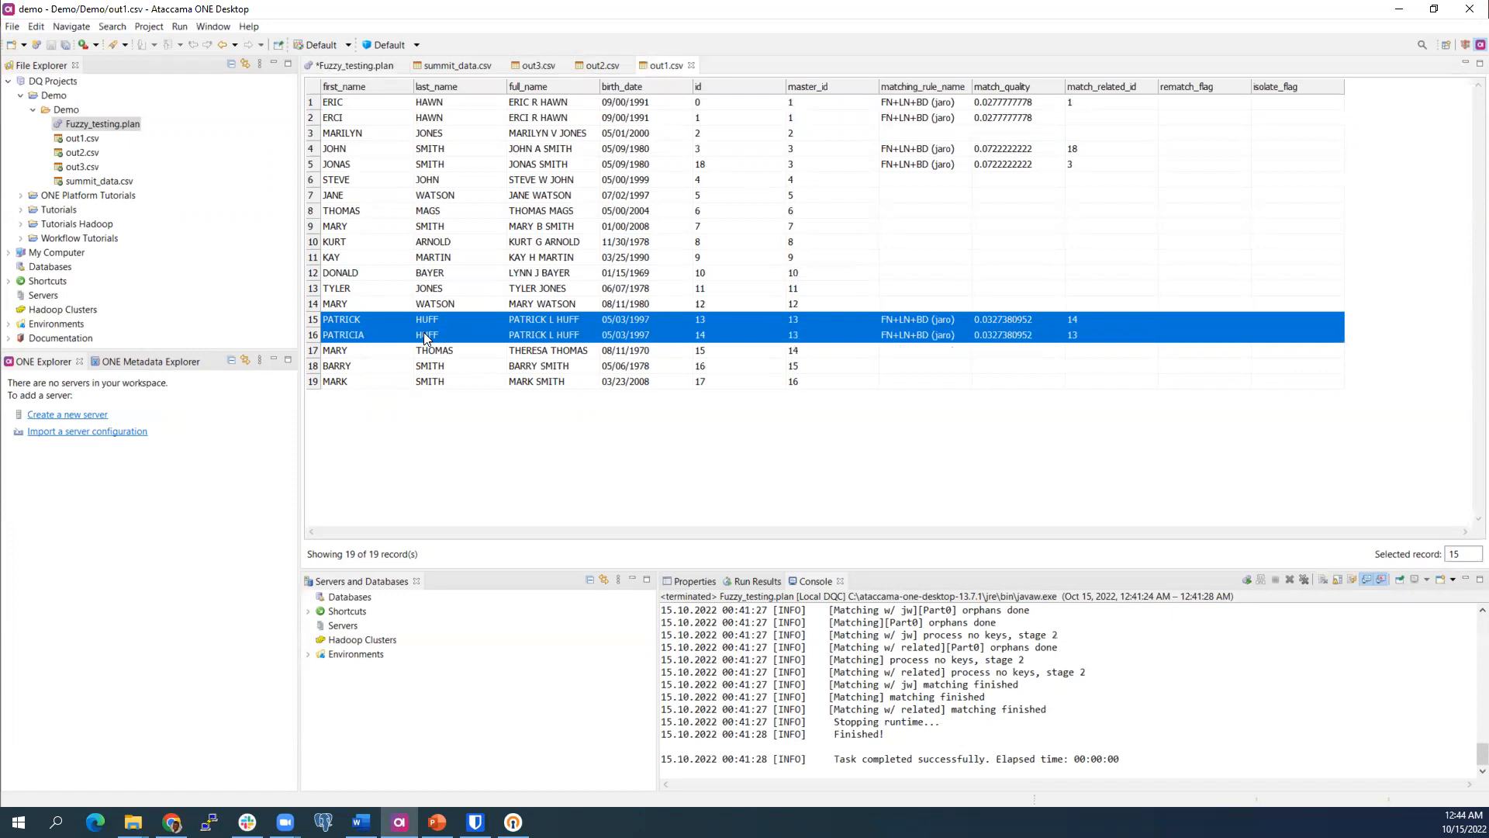
# Compare records 4 and 5 in out1.csv, and check their match quality against that of record 1.
pyautogui.click(311, 149)
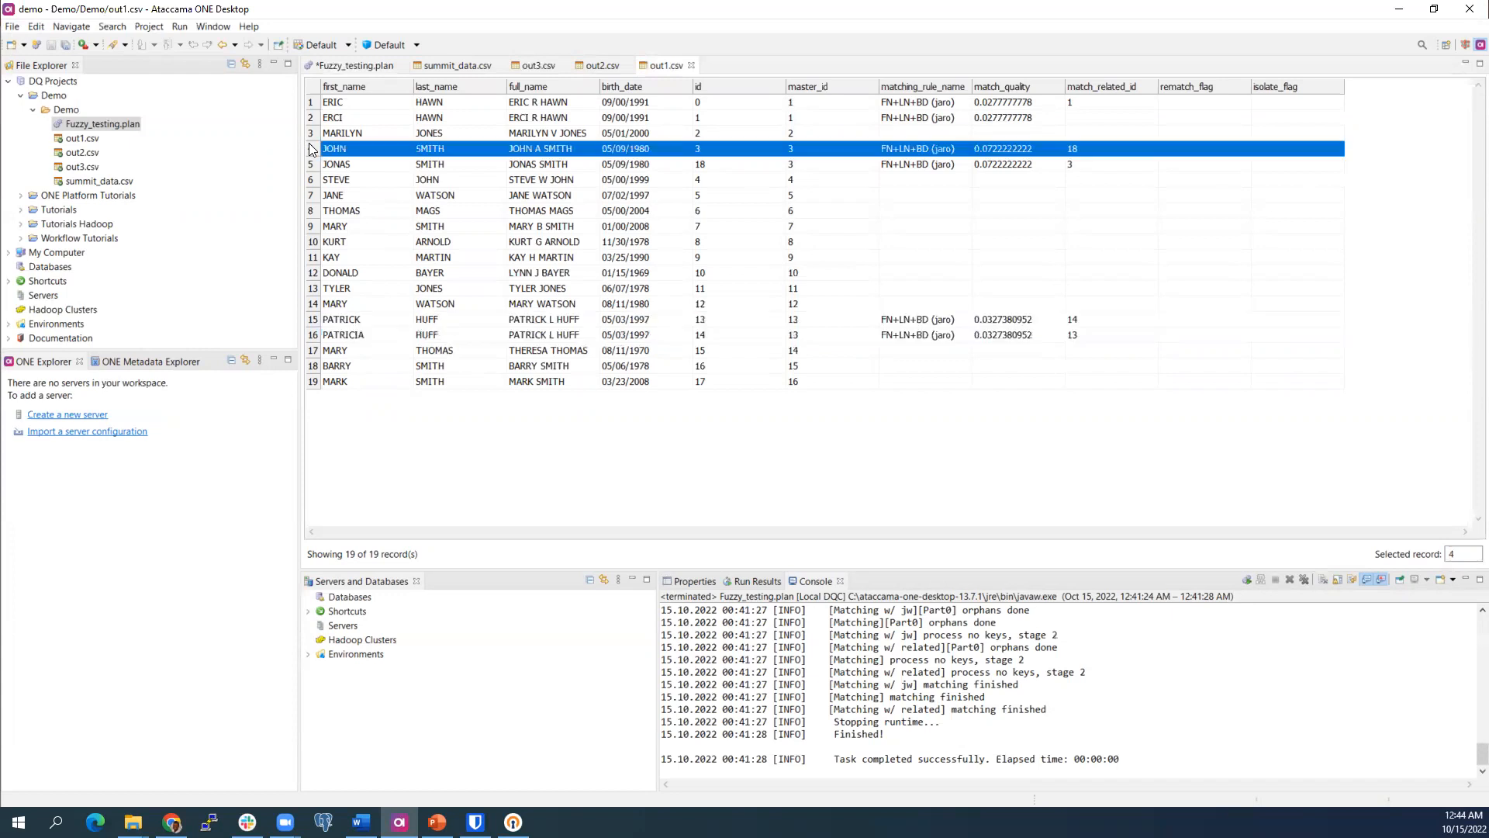
pyautogui.keyDown('shift'); pyautogui.click(312, 164); pyautogui.keyUp('shift')
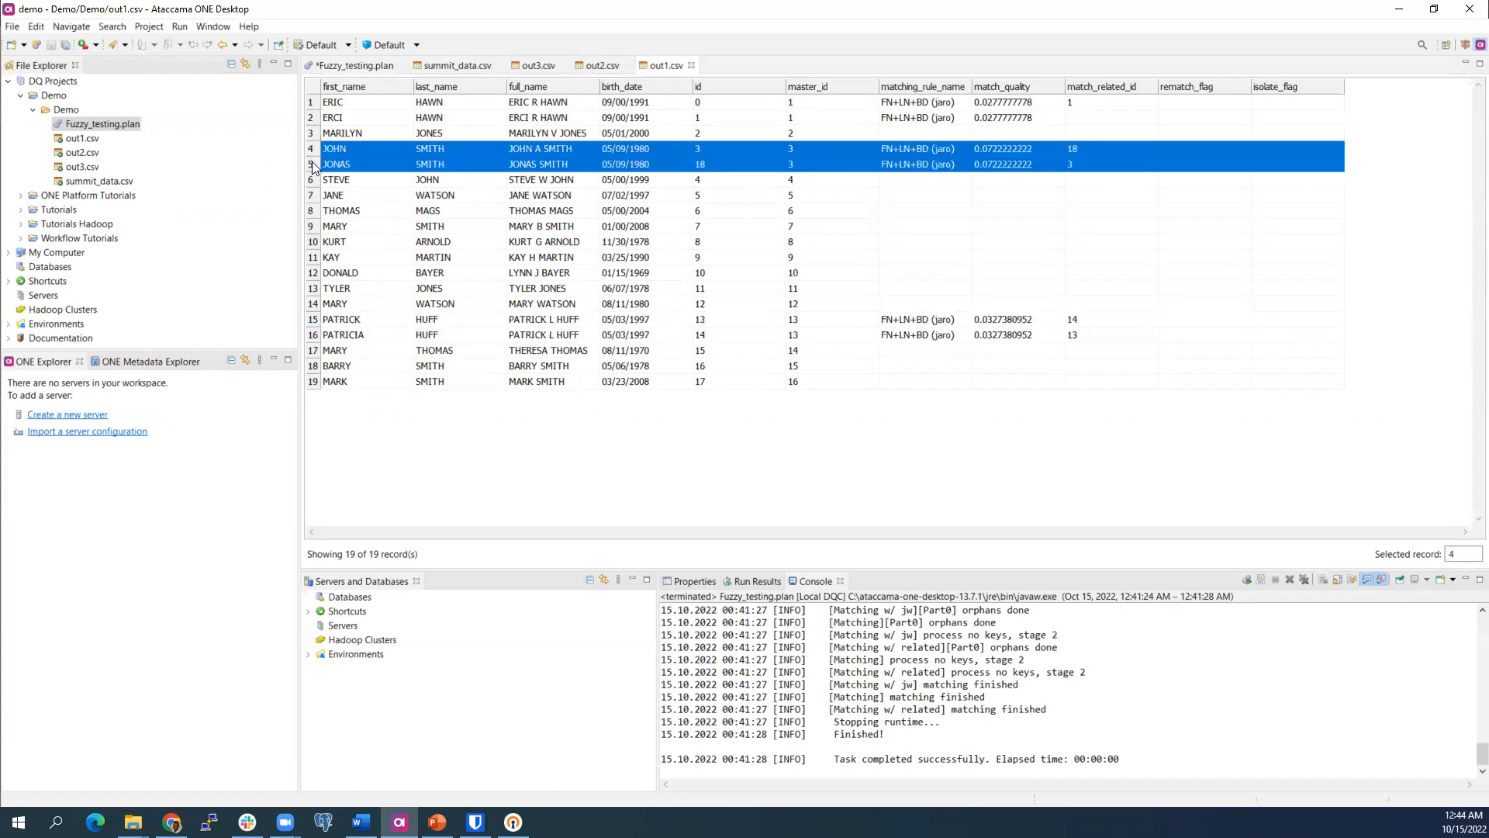
pyautogui.click(312, 149)
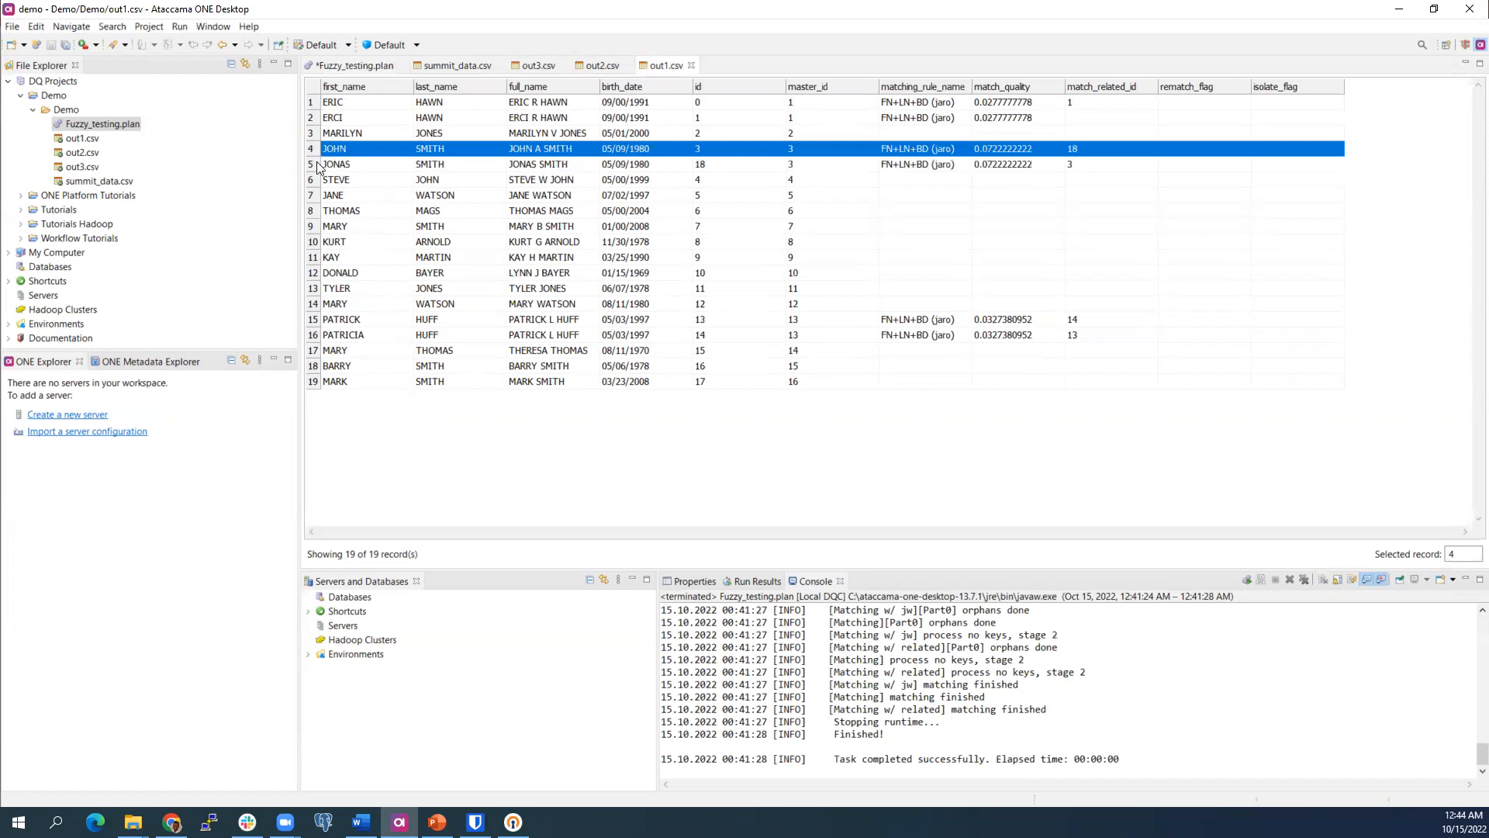
pyautogui.click(316, 166)
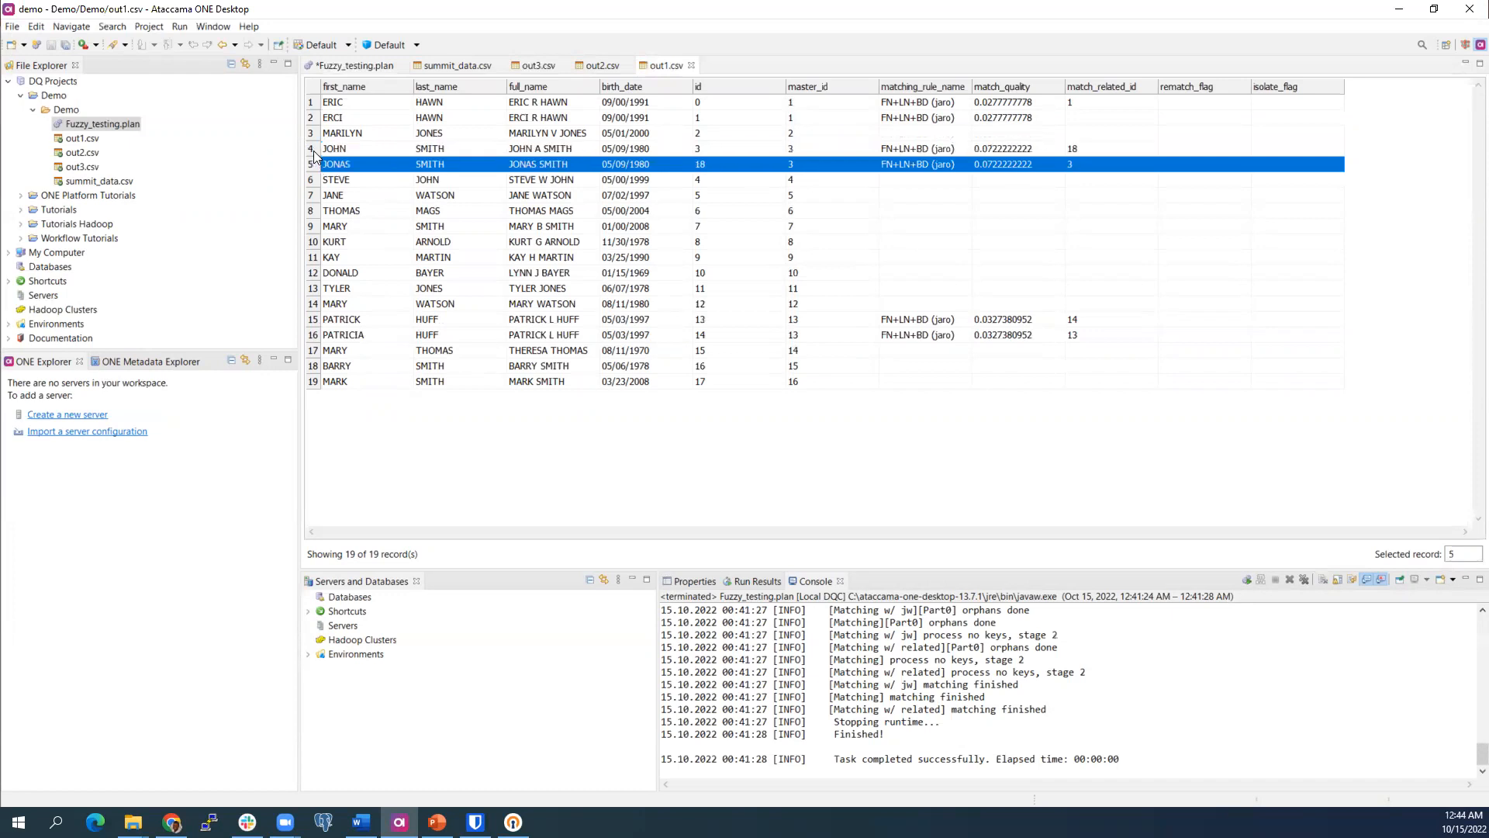
pyautogui.click(312, 151)
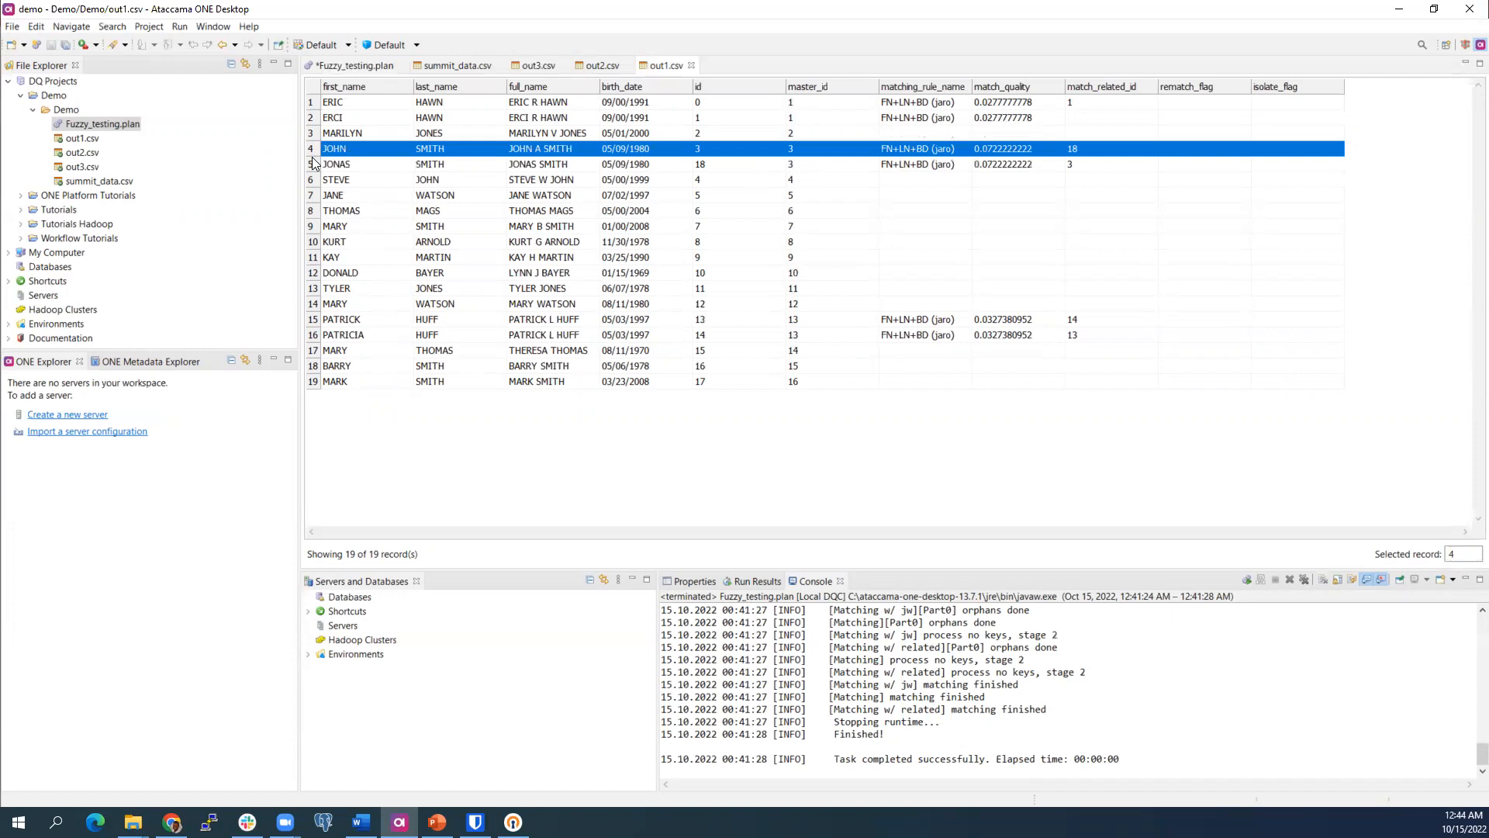
pyautogui.click(314, 166)
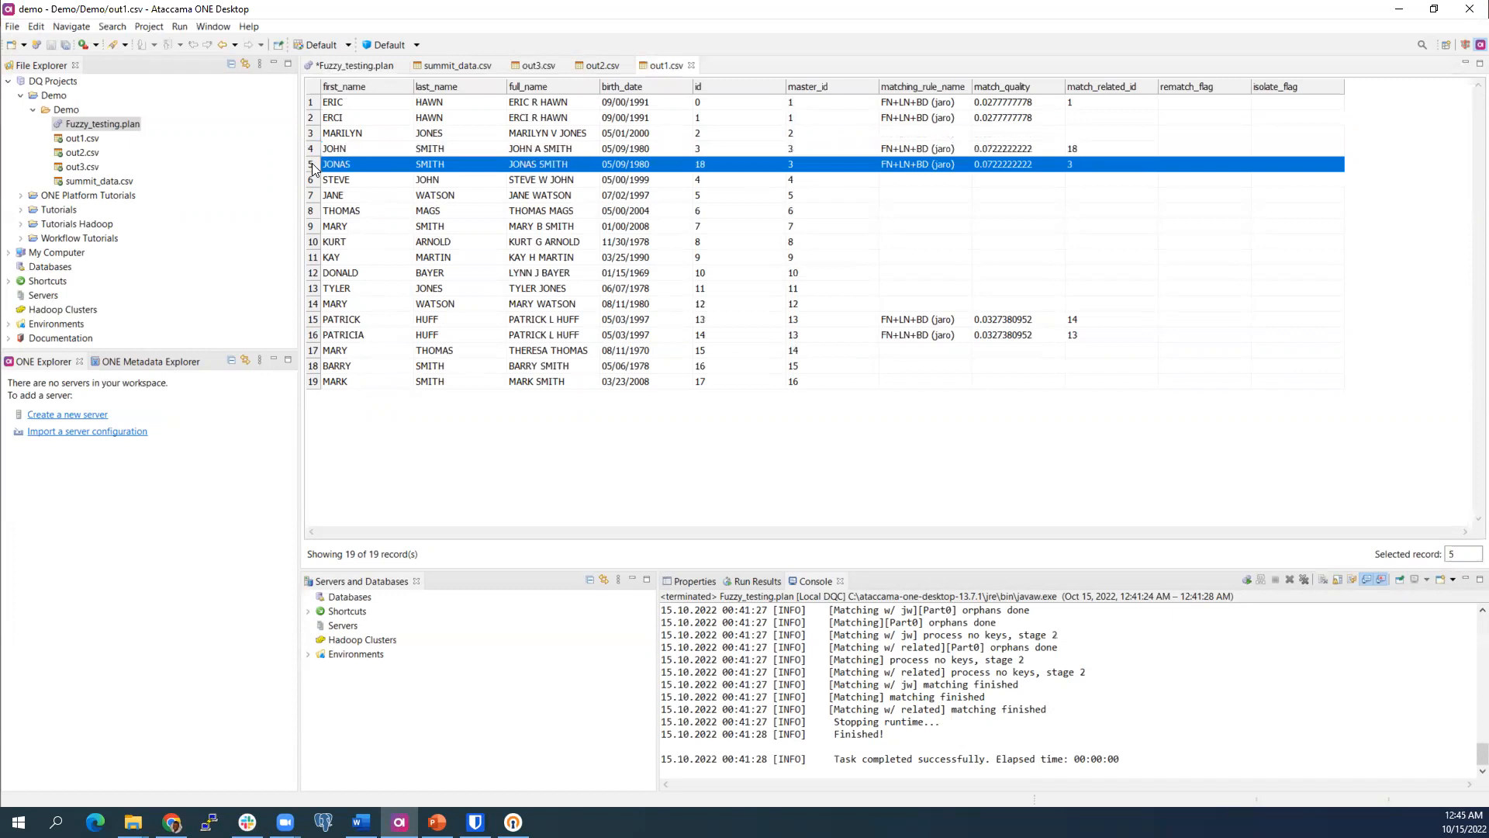
pyautogui.click(1017, 149)
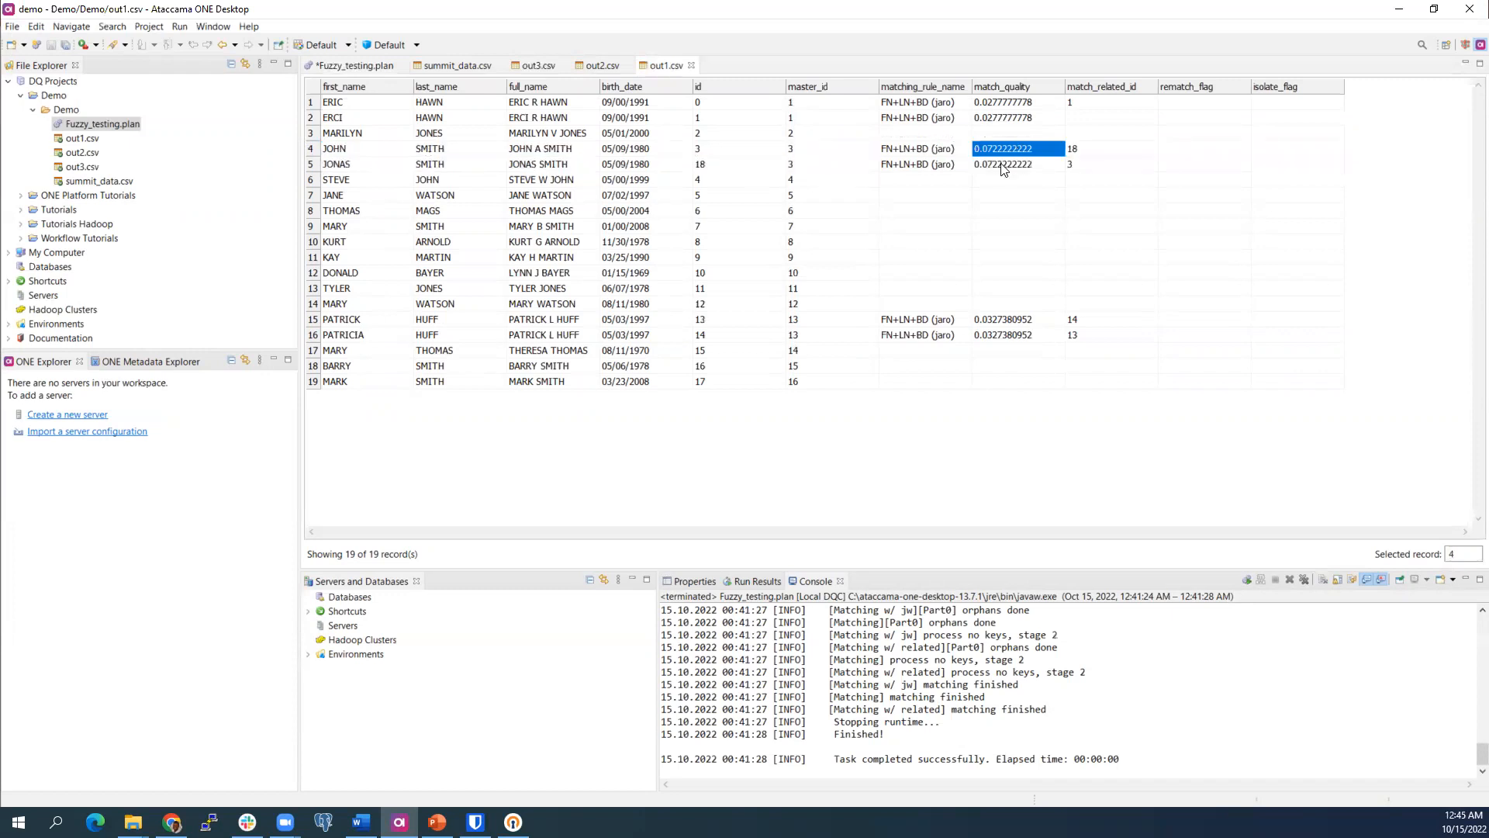
pyautogui.click(999, 104)
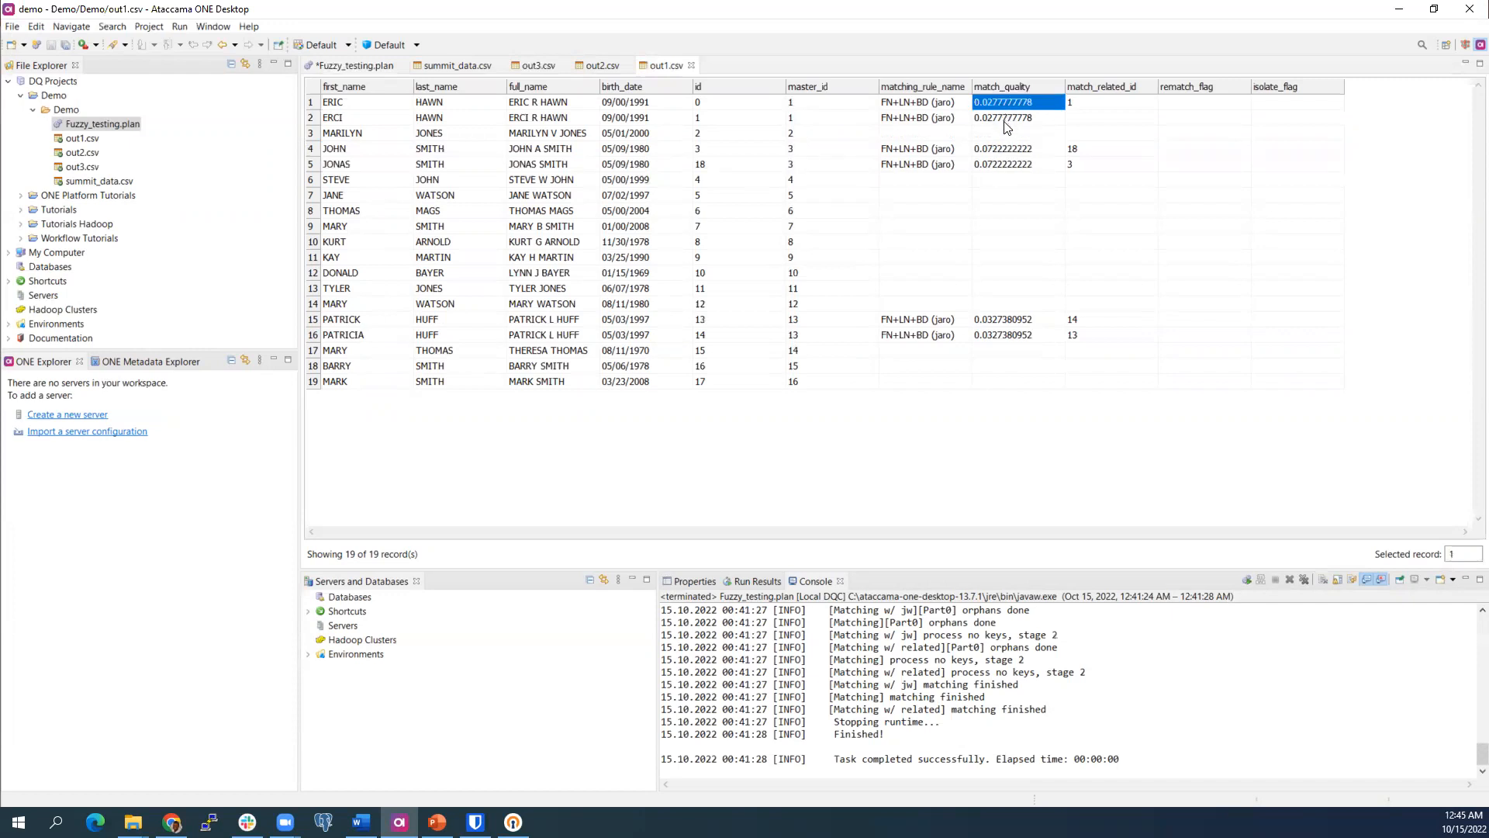
# Set the first_name jaroWinkler limit to 0.5 in the FN+LN+BD (jaro) rule of the Matching w/ jw step.
pyautogui.click(370, 68)
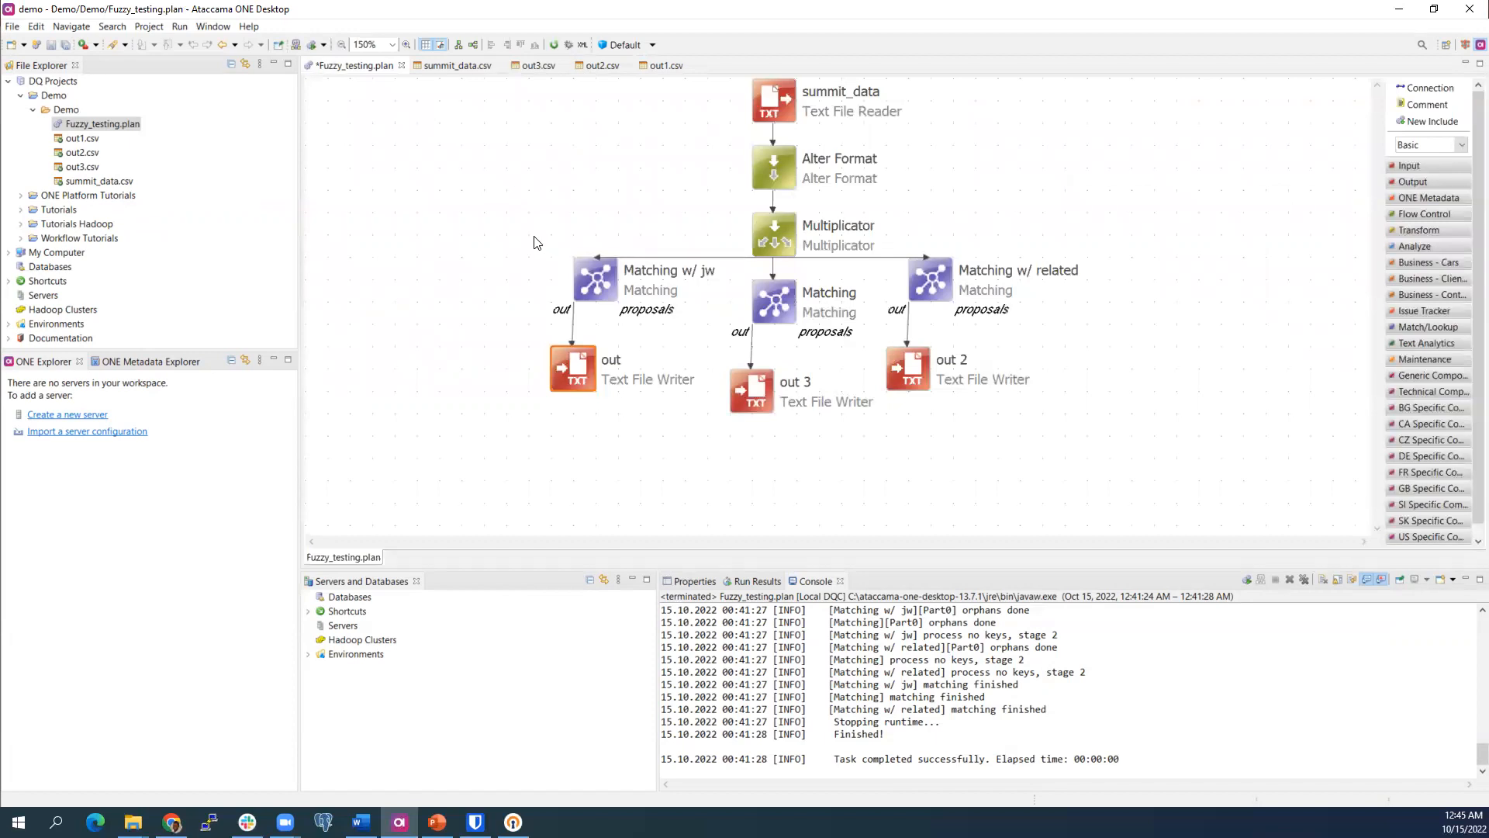
pyautogui.doubleClick(598, 282)
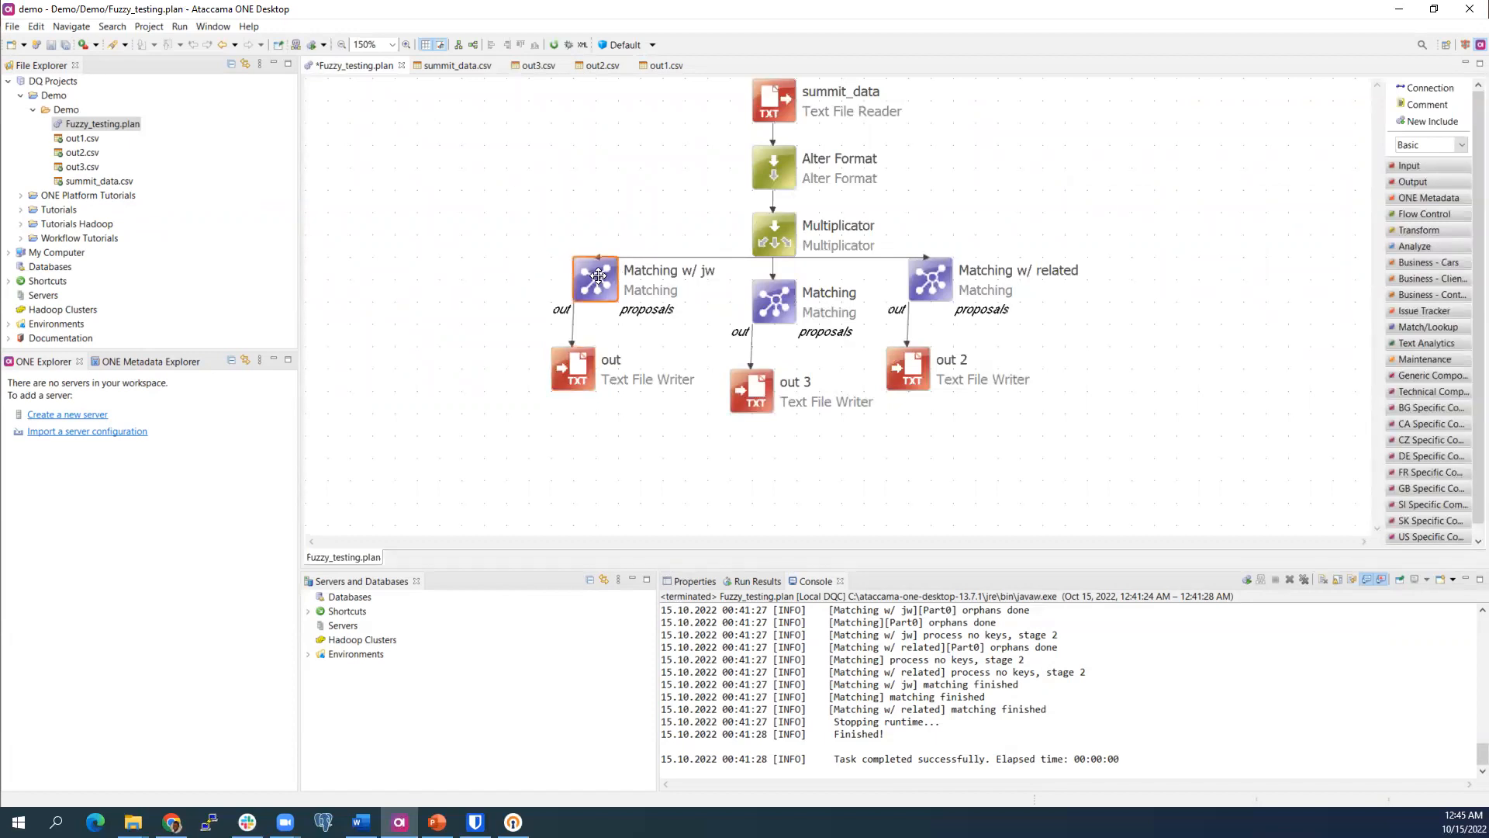
pyautogui.click(597, 454)
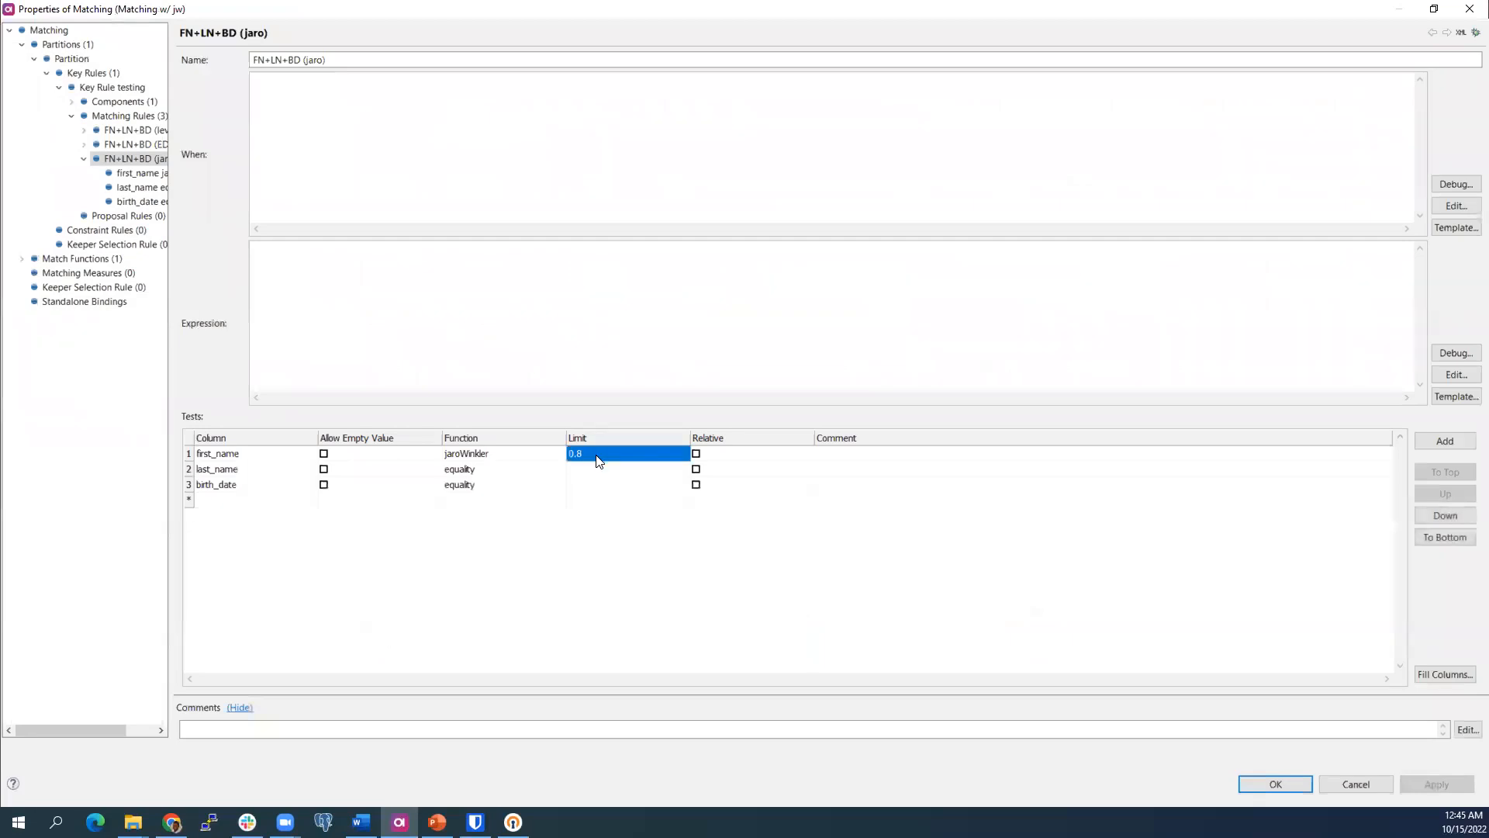
pyautogui.write('0.5')
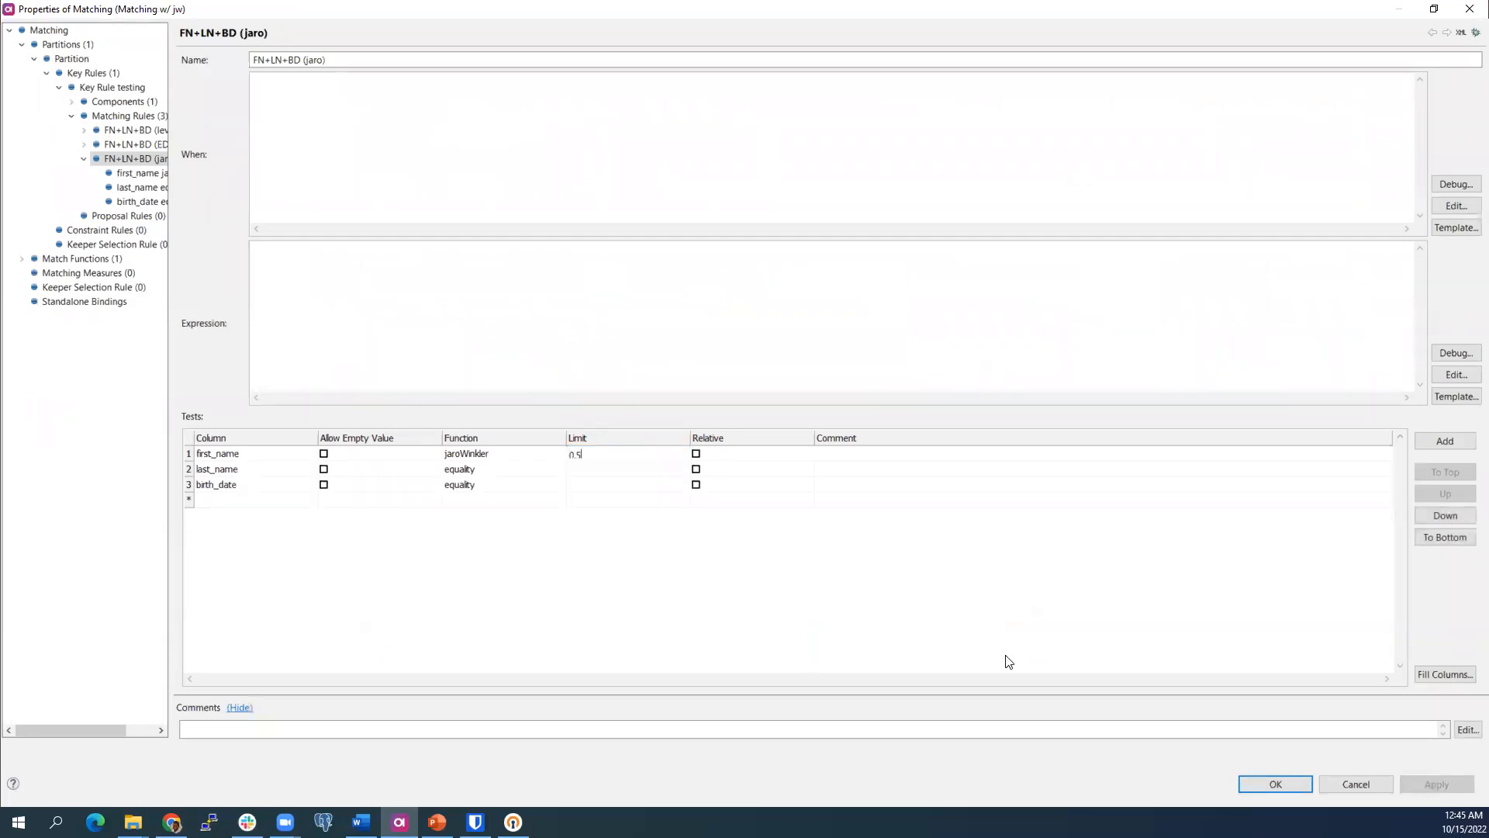
pyautogui.press('Return')
pyautogui.click(1260, 779)
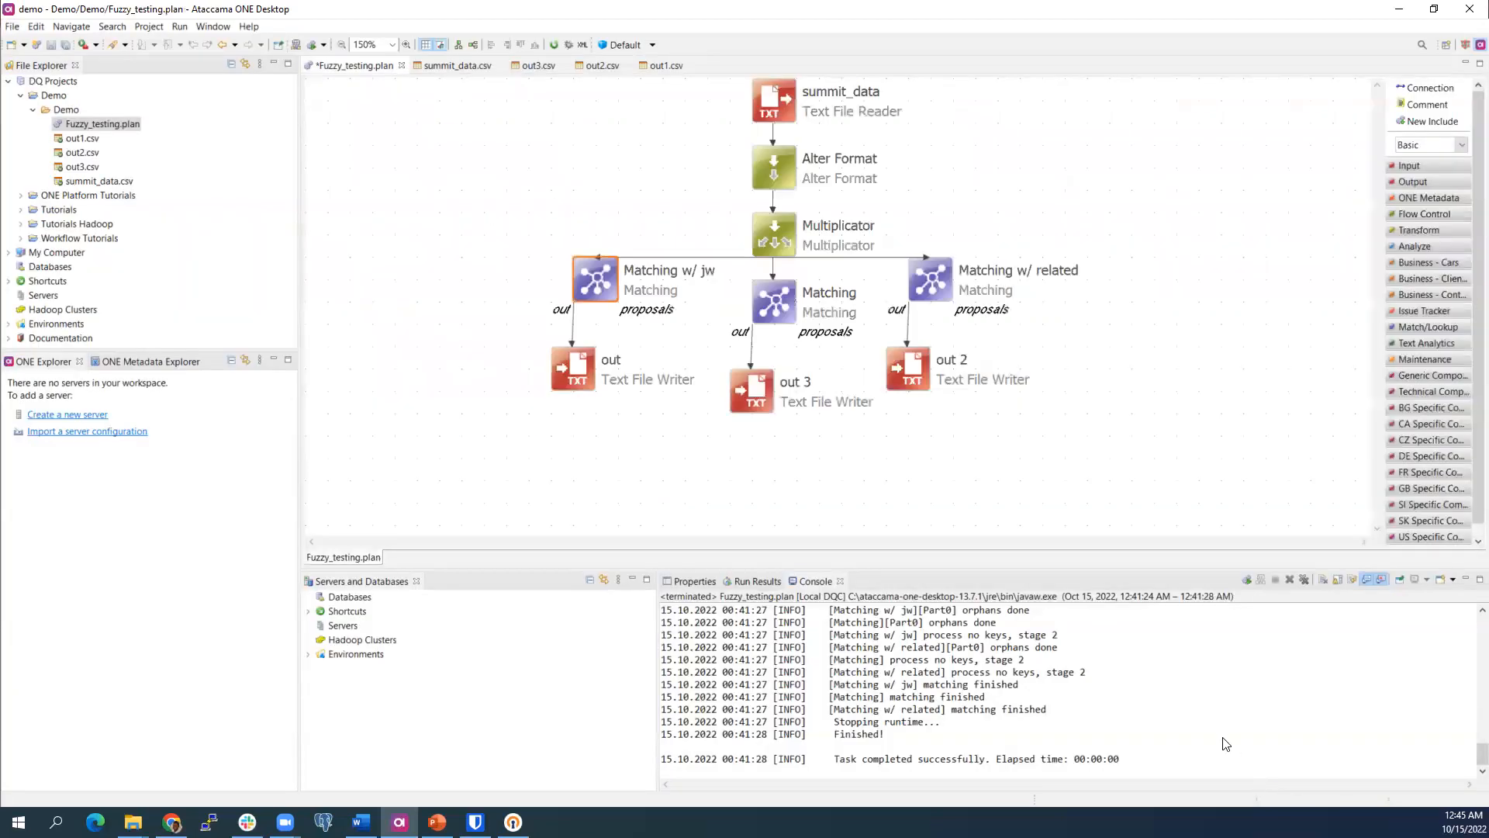
# Save and run Fuzzy_testing.plan, and reload the changed output files.
pyautogui.hotkey('ctrl', 's')
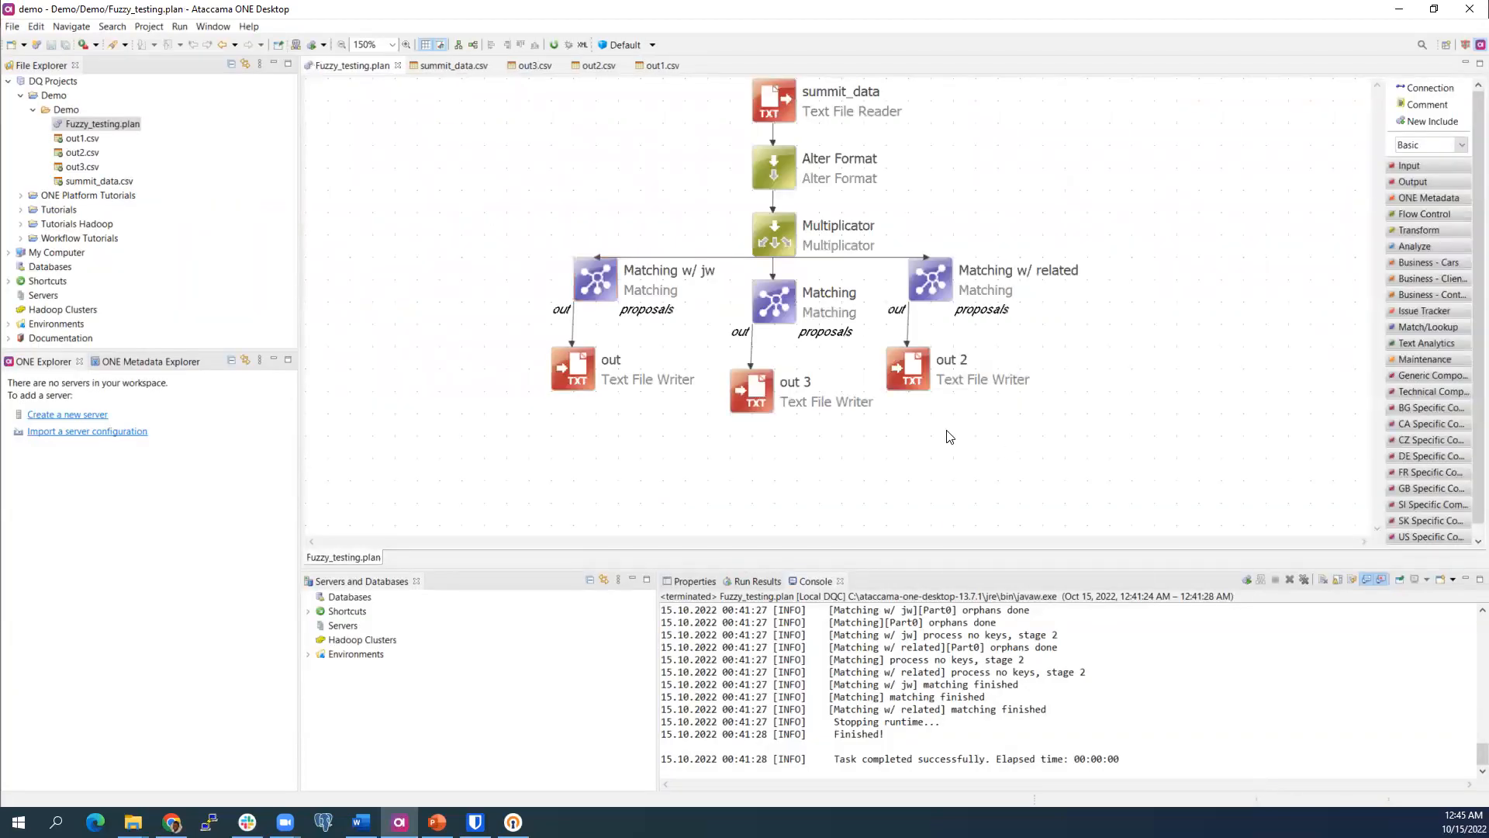
pyautogui.rightClick(947, 431)
pyautogui.click(979, 654)
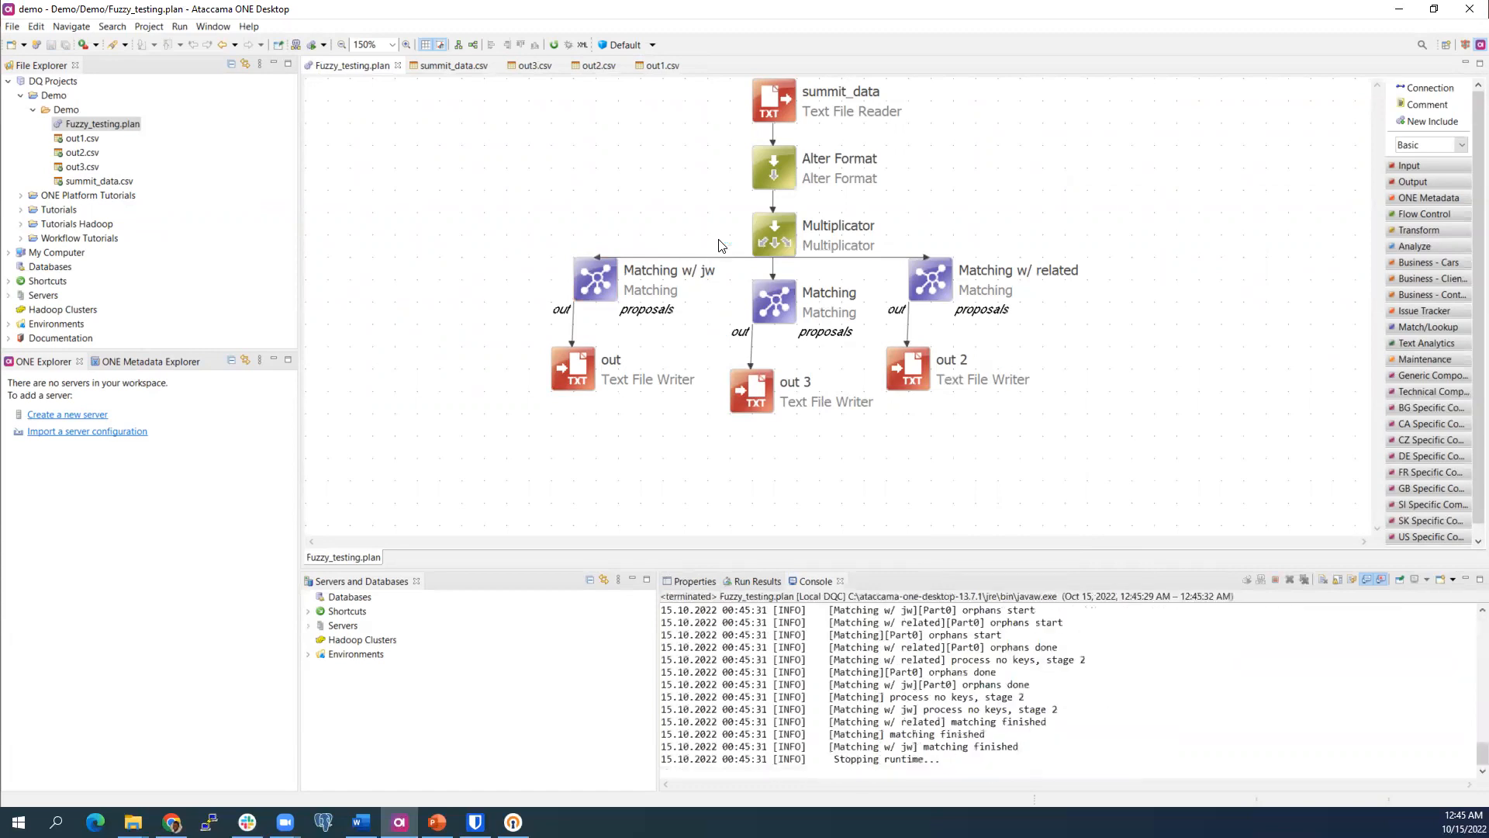
pyautogui.click(817, 423)
pyautogui.click(802, 421)
pyautogui.click(768, 425)
# View out1.csv and examine the match quality of records 1–5 and of record pair 15–16.
pyautogui.click(660, 66)
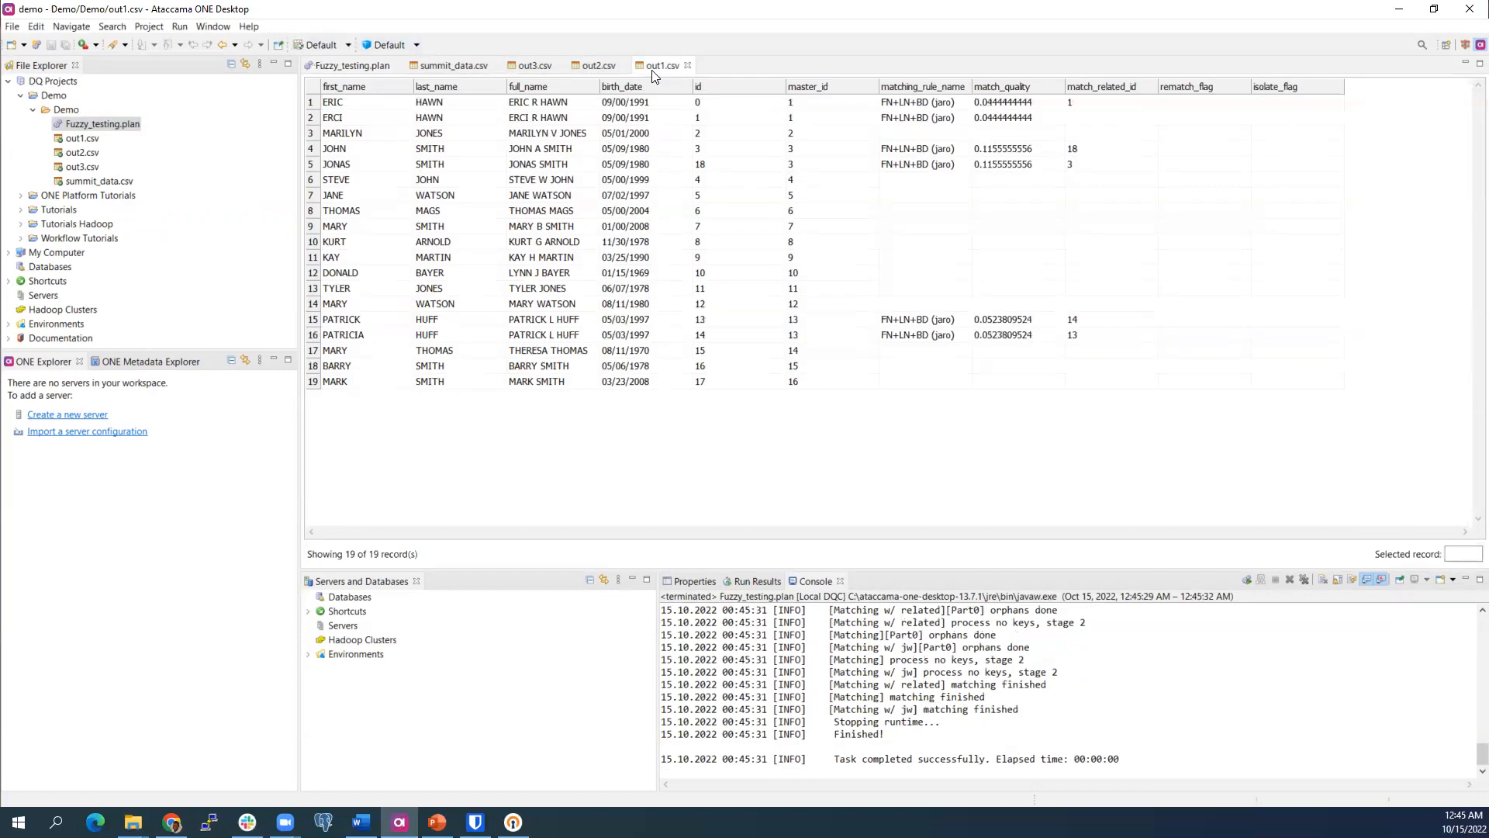
pyautogui.click(1014, 181)
pyautogui.click(998, 152)
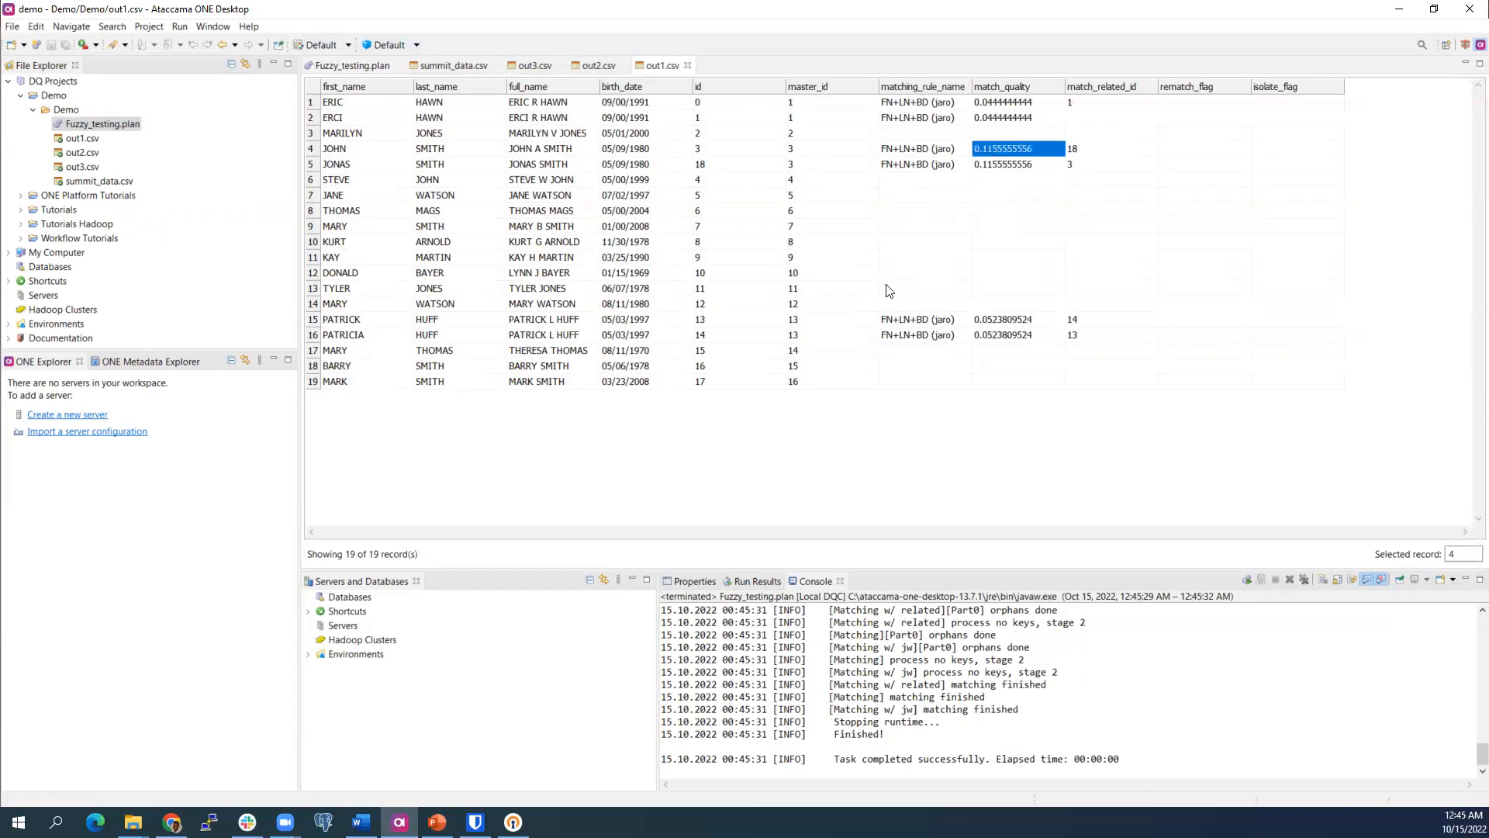
pyautogui.moveTo(326, 326); pyautogui.dragTo(318, 338)
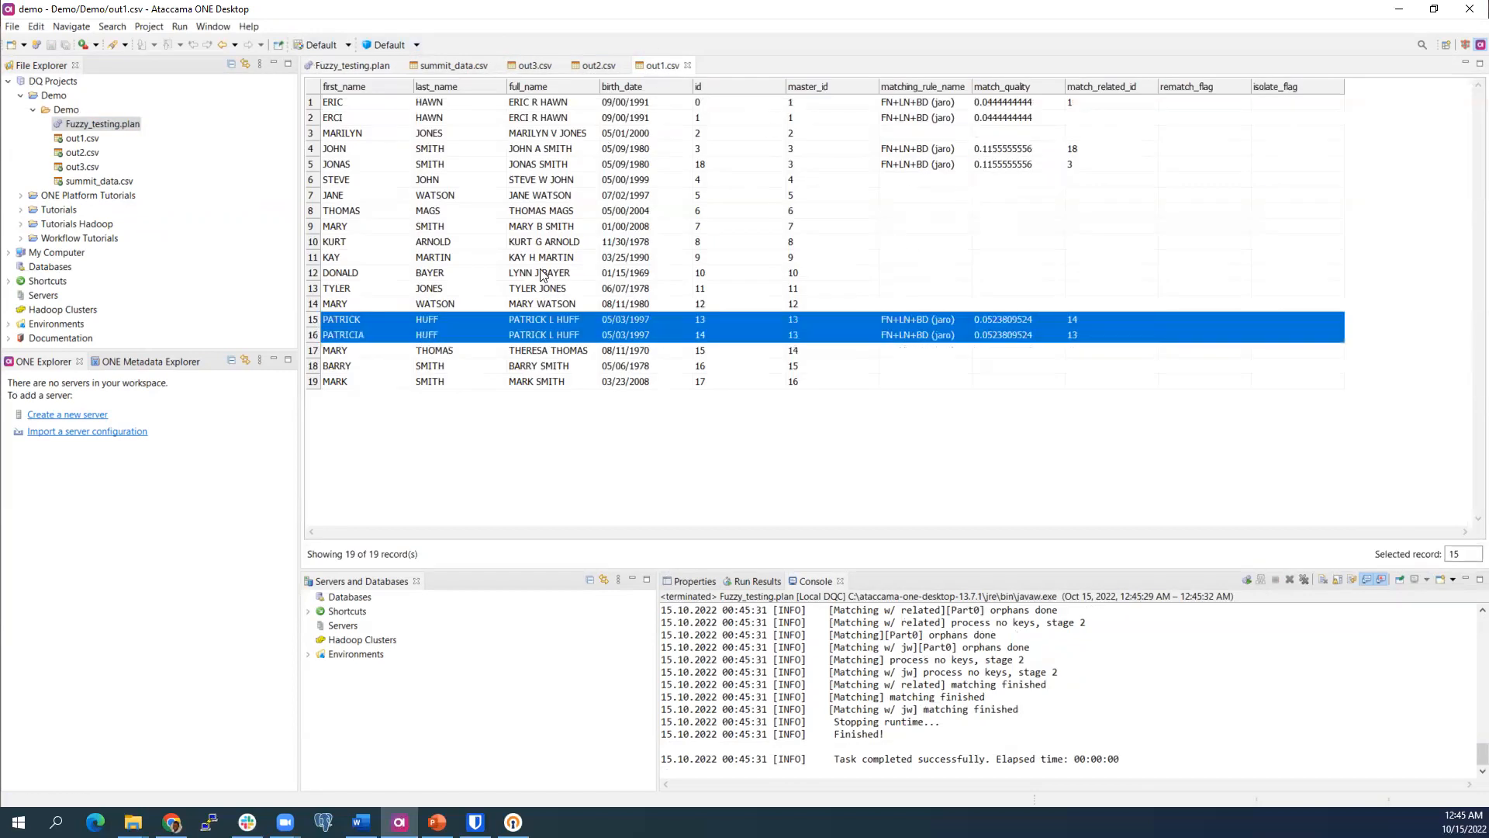
pyautogui.moveTo(314, 102); pyautogui.dragTo(314, 164)
# Set the first_name jaroWinkler limit to 0.1 in the FN+LN+BD (jaro) rule of the Matching w/ jw step.
pyautogui.click(363, 67)
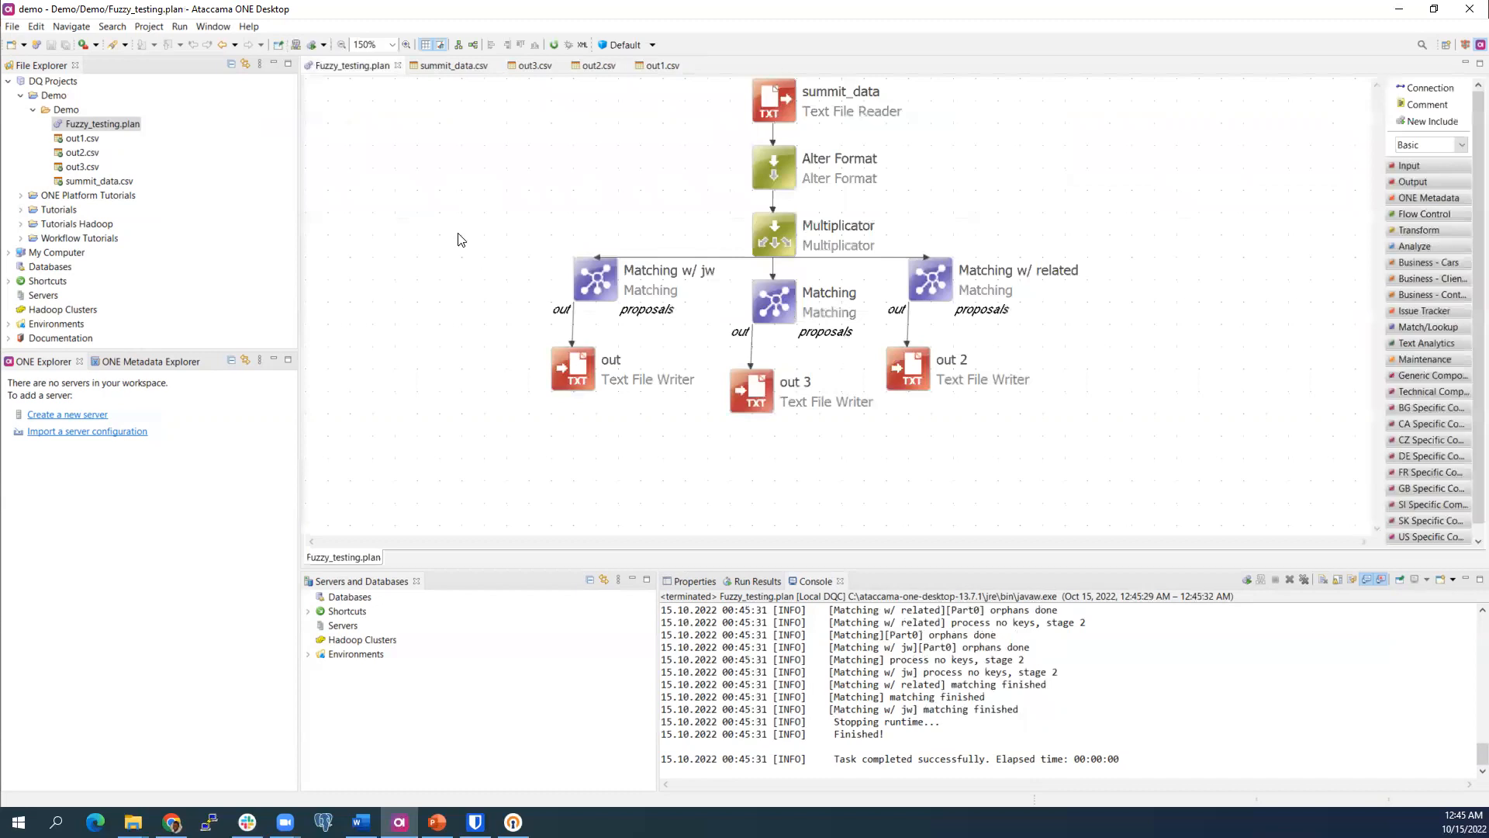
pyautogui.doubleClick(595, 281)
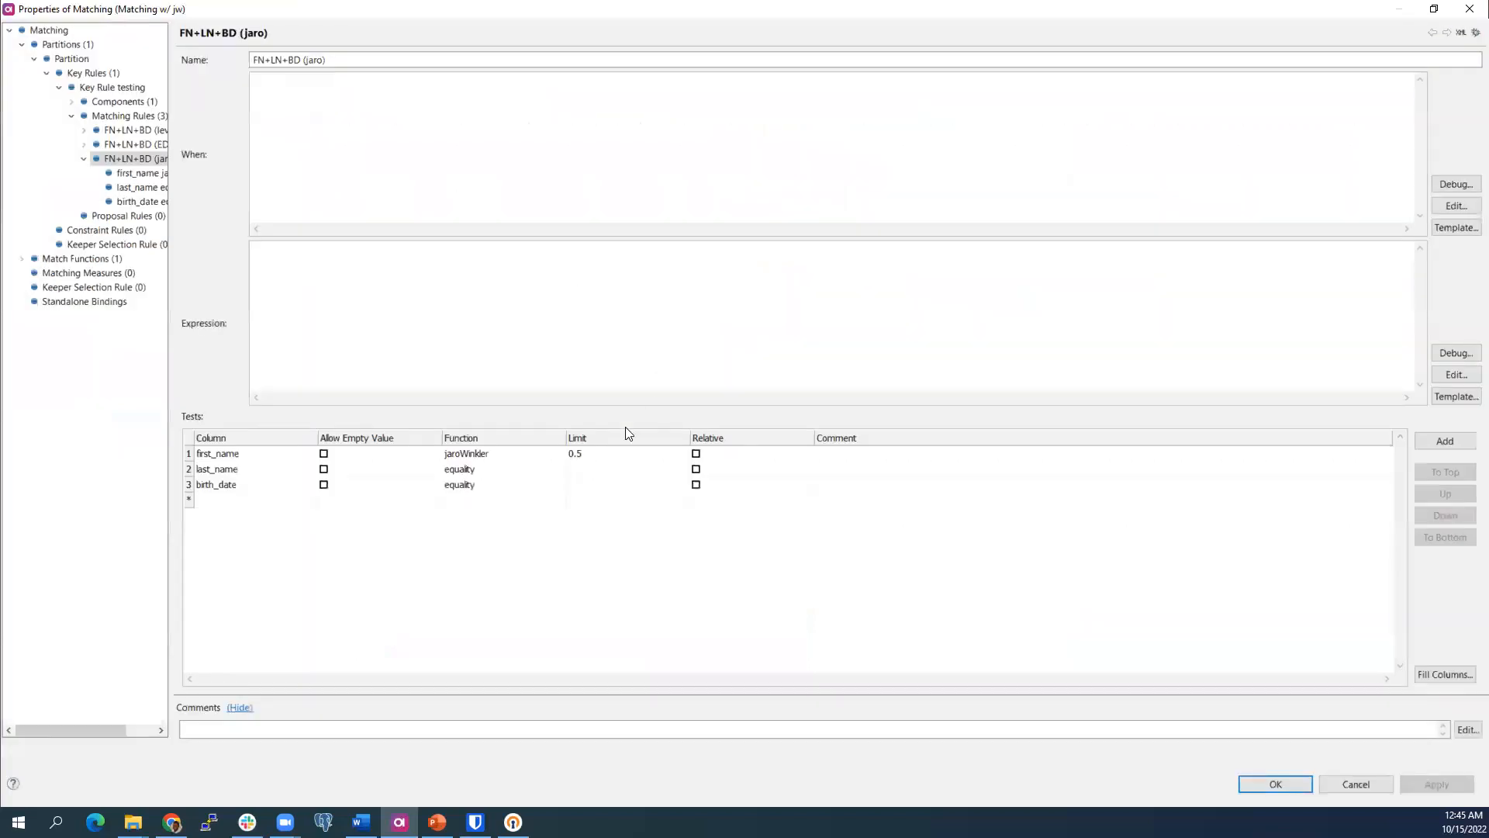
pyautogui.click(589, 456)
pyautogui.write('0.1')
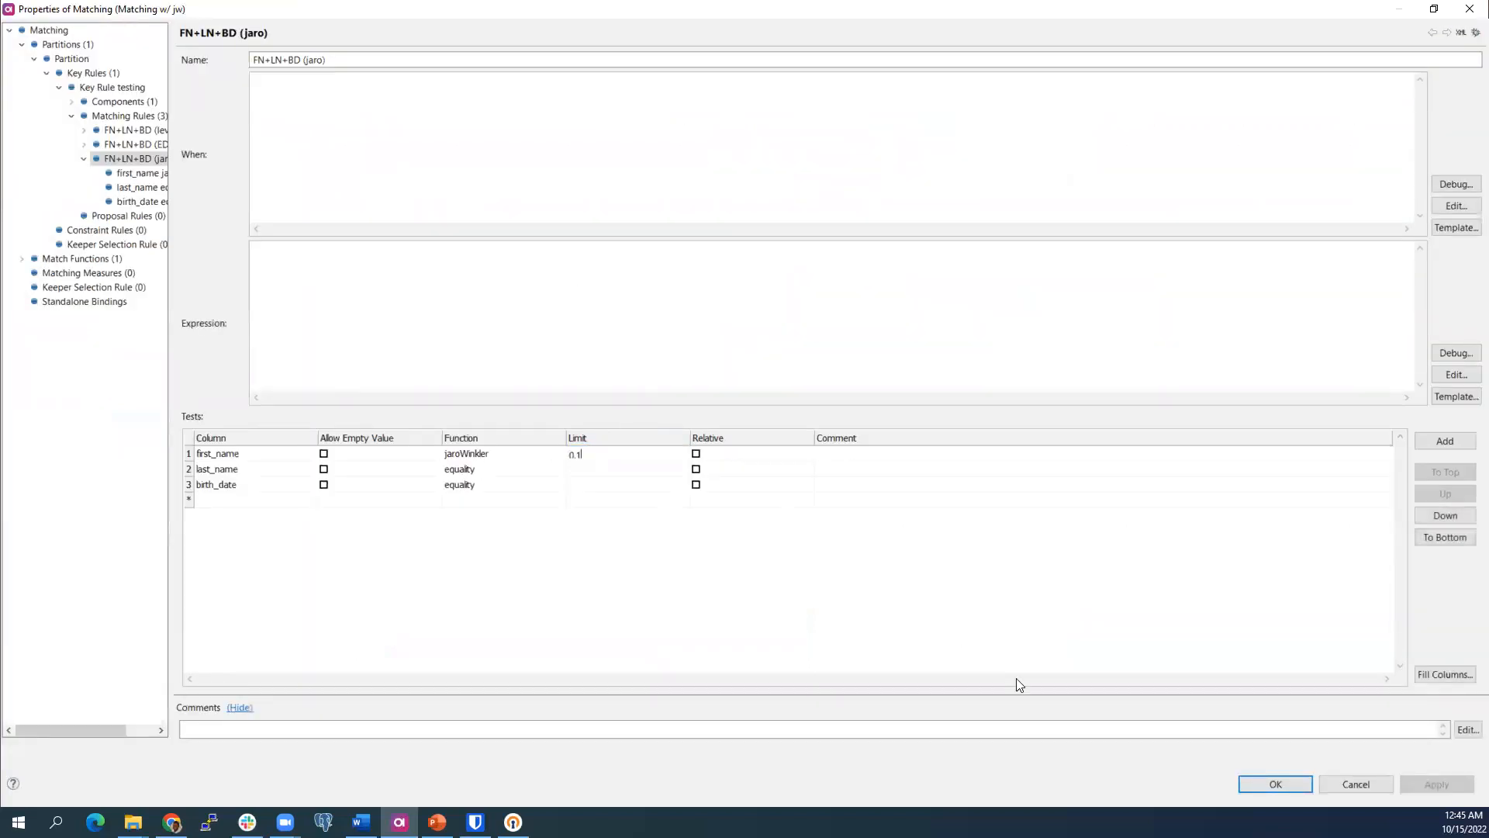
pyautogui.click(1258, 784)
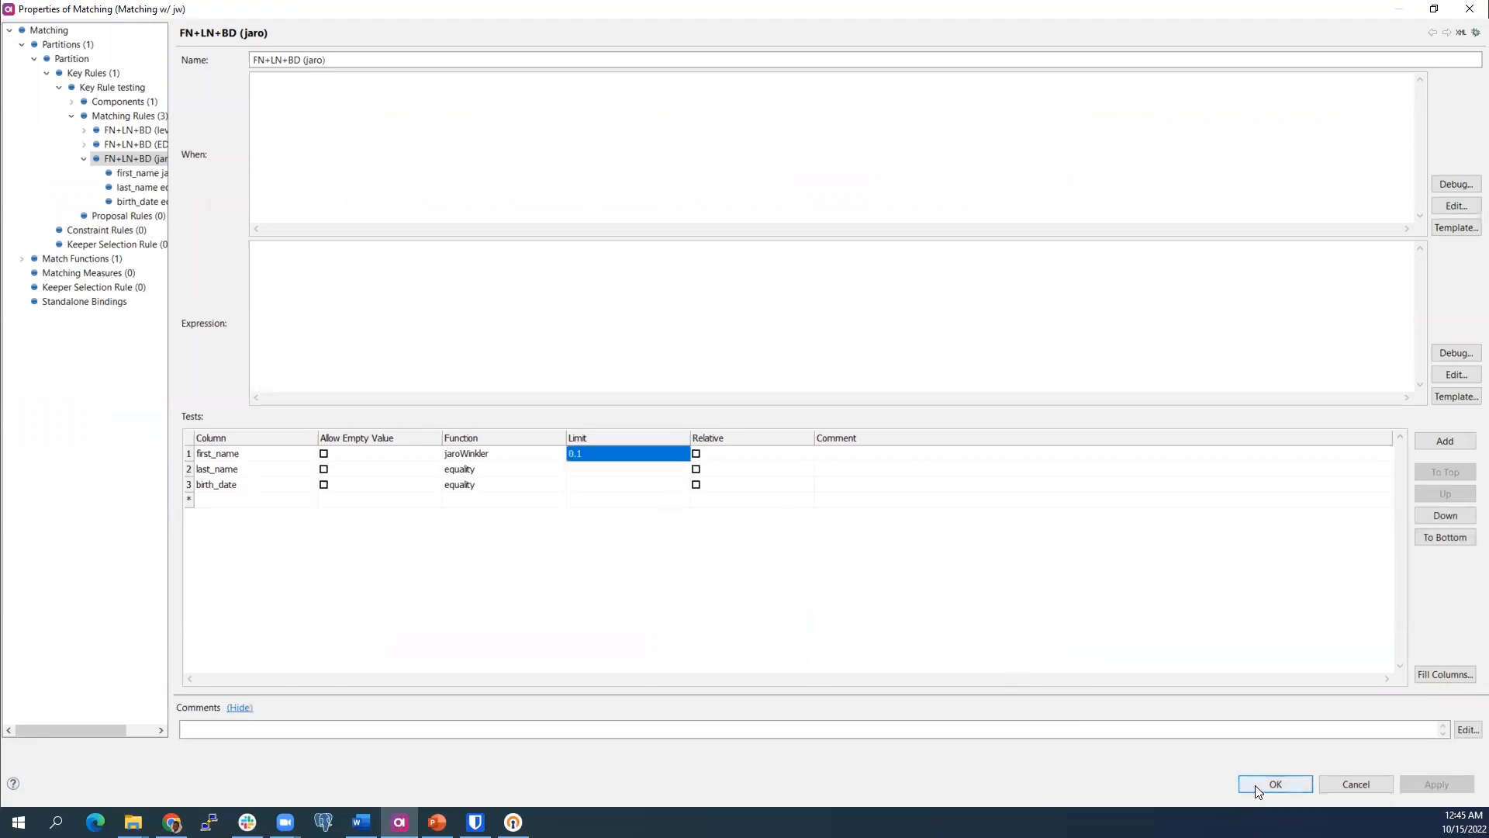
# Save and rerun the plan with the new jaroWinkler limit, and reload the changed output files.
pyautogui.hotkey('ctrl', 's')
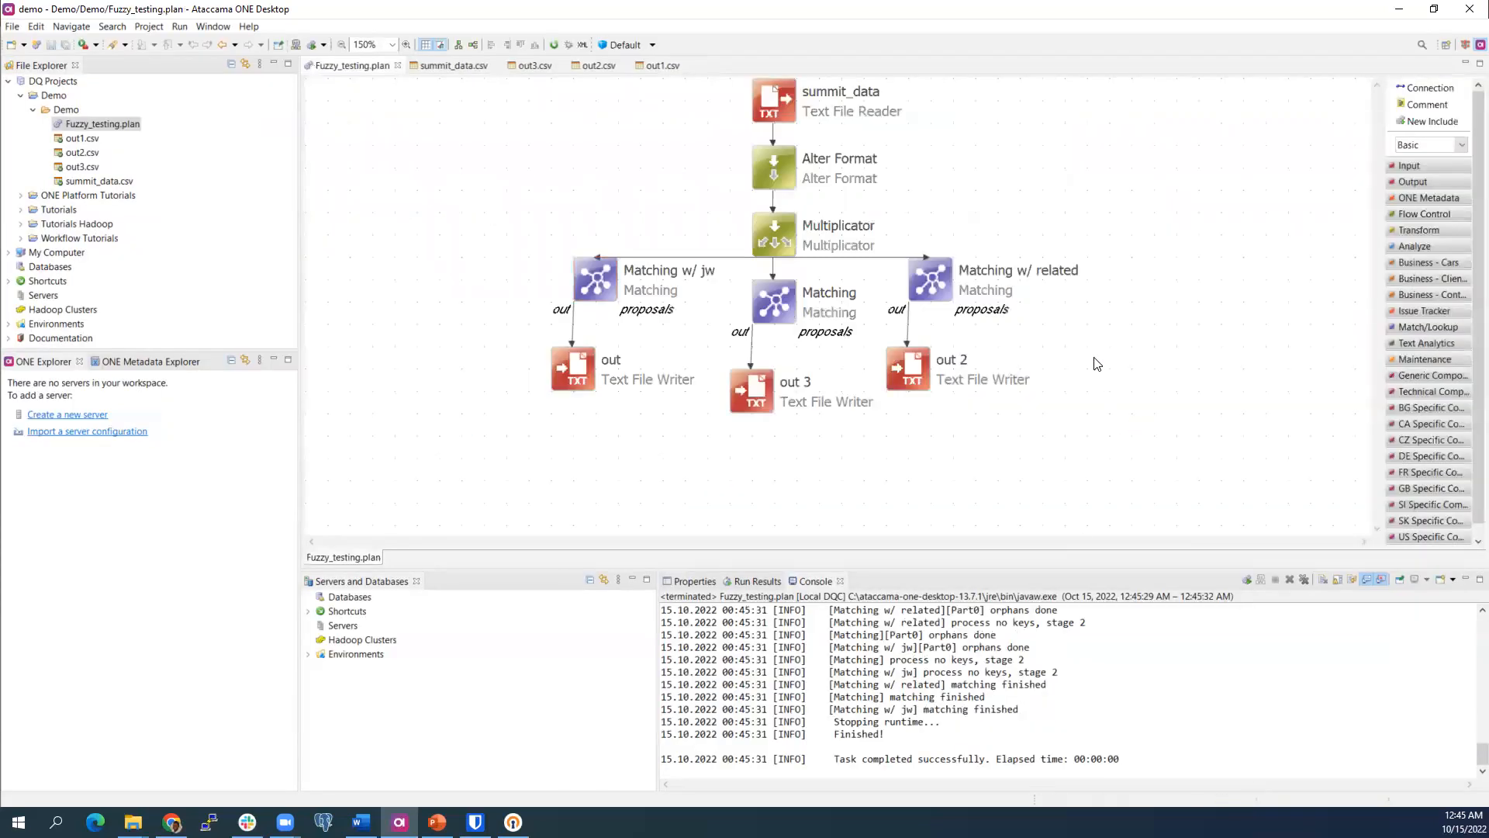
pyautogui.rightClick(1103, 413)
pyautogui.click(1129, 583)
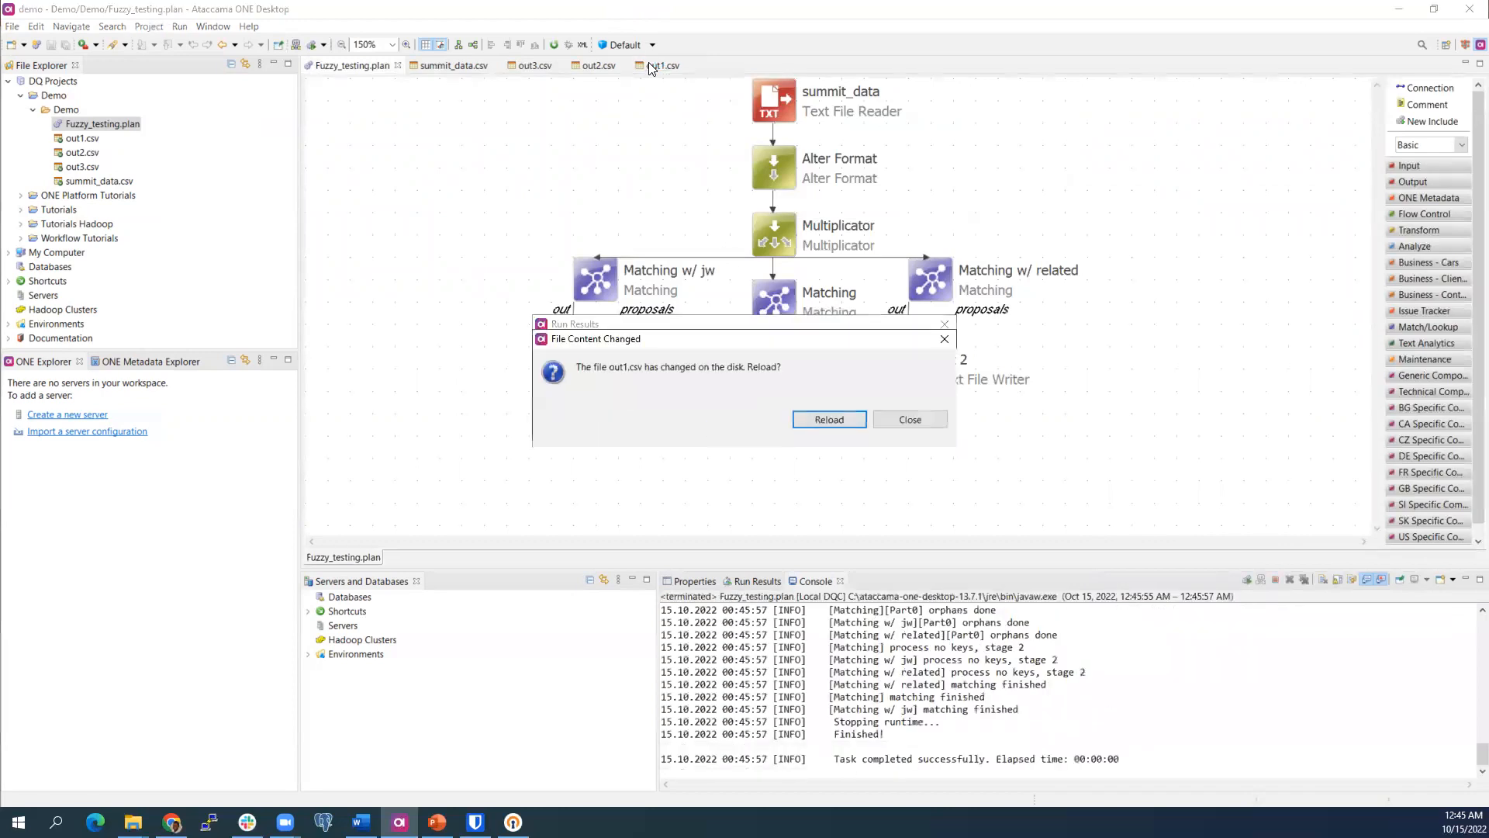
pyautogui.click(793, 421)
pyautogui.click(810, 425)
pyautogui.click(771, 428)
# View out1.csv and check records 4–5 and record pair 1–2 for matches under the jaro rule.
pyautogui.click(659, 66)
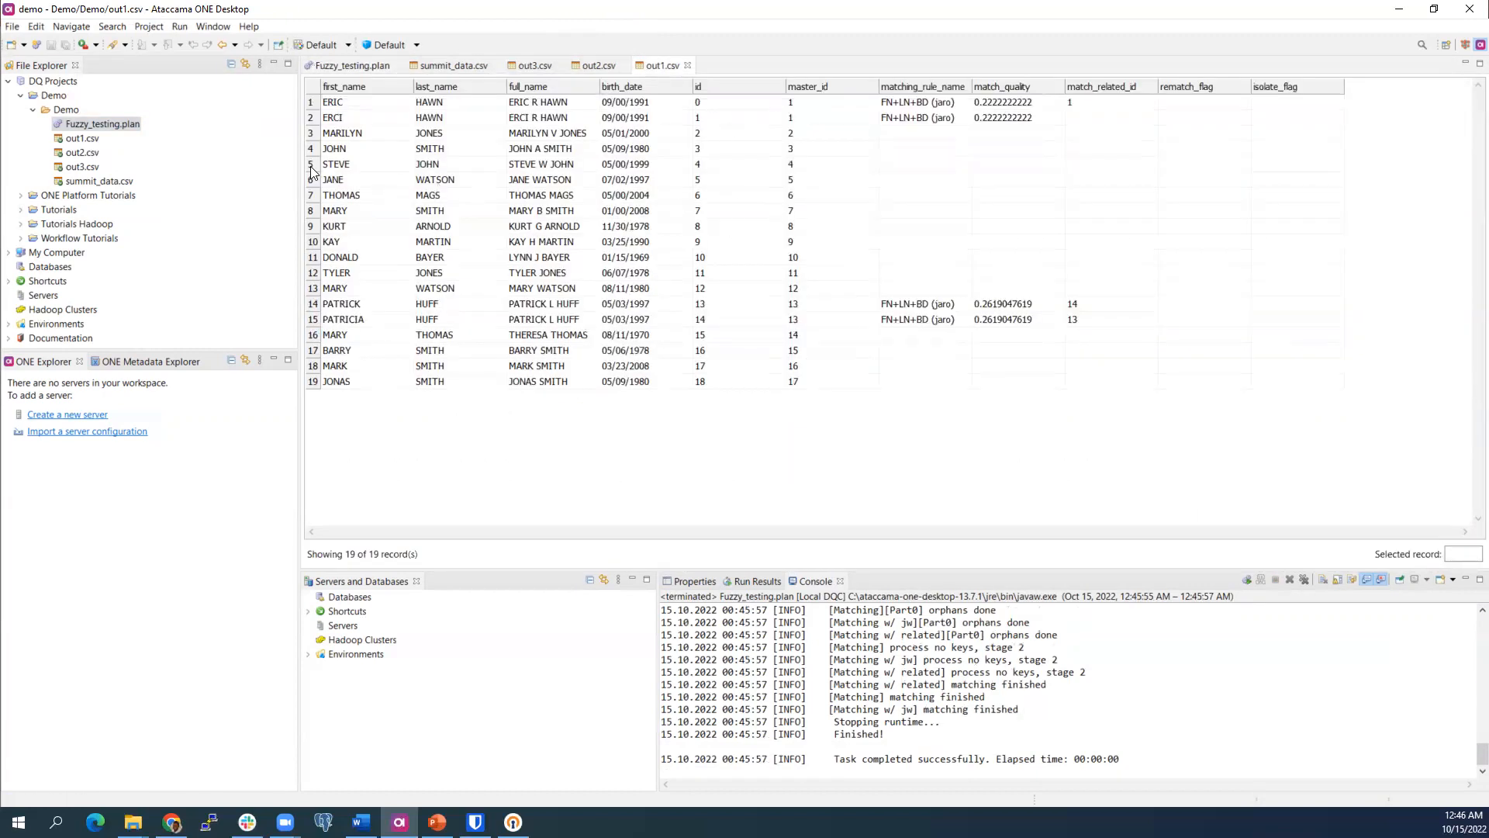
pyautogui.moveTo(312, 149); pyautogui.dragTo(312, 169)
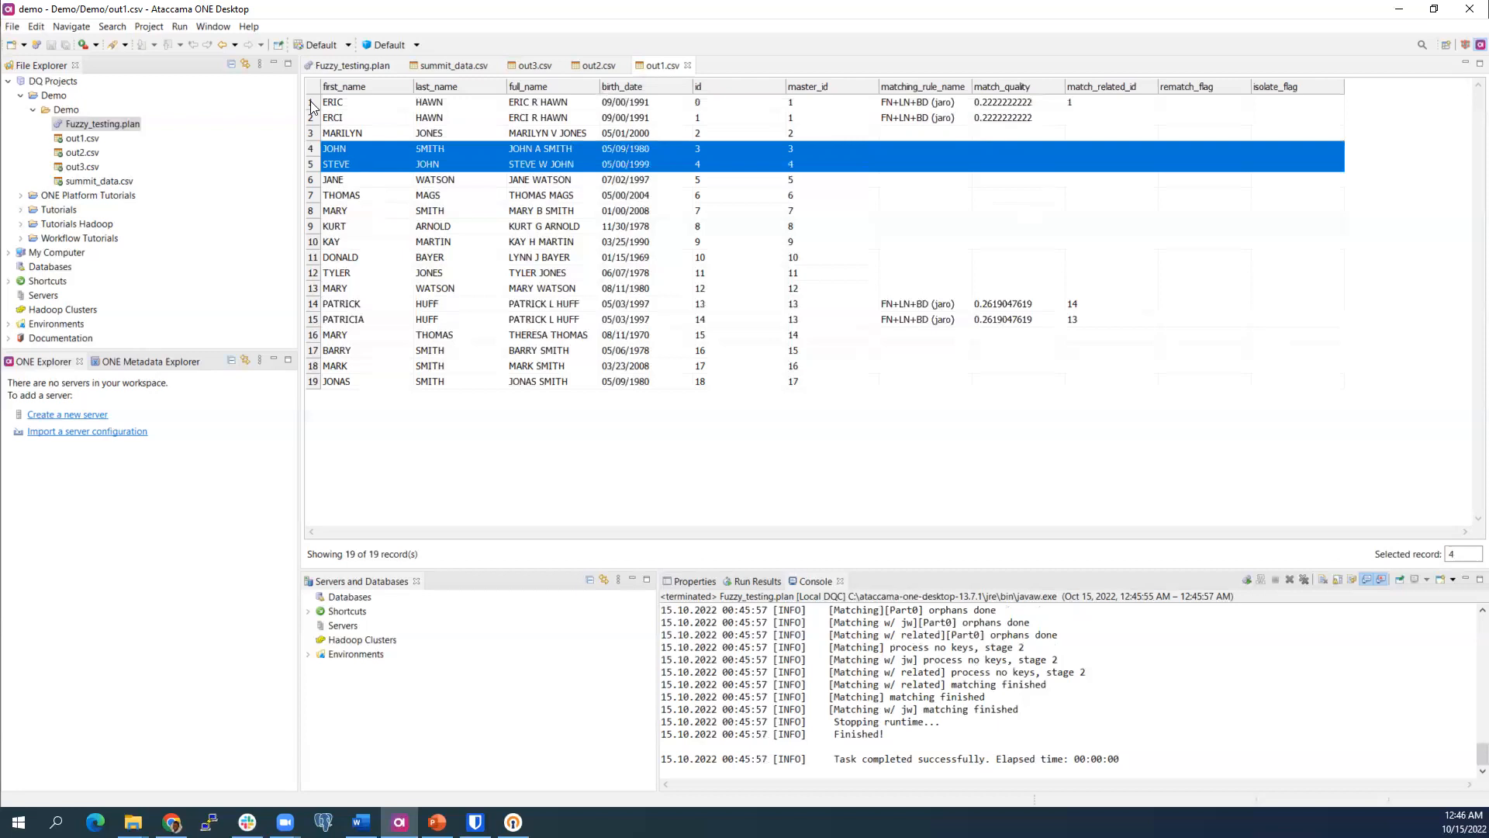
pyautogui.moveTo(311, 106); pyautogui.dragTo(311, 118)
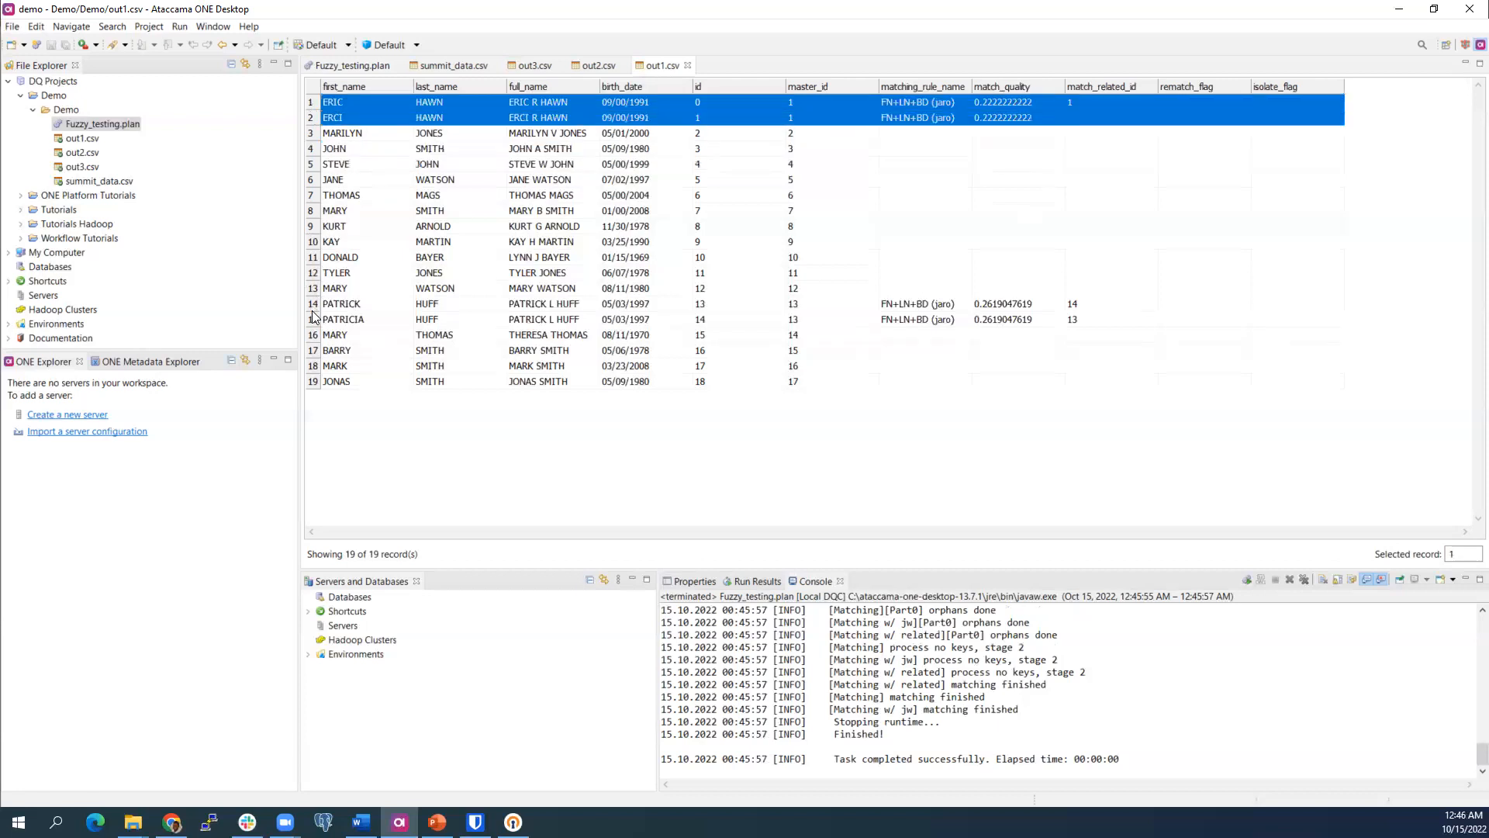
pyautogui.click(353, 65)
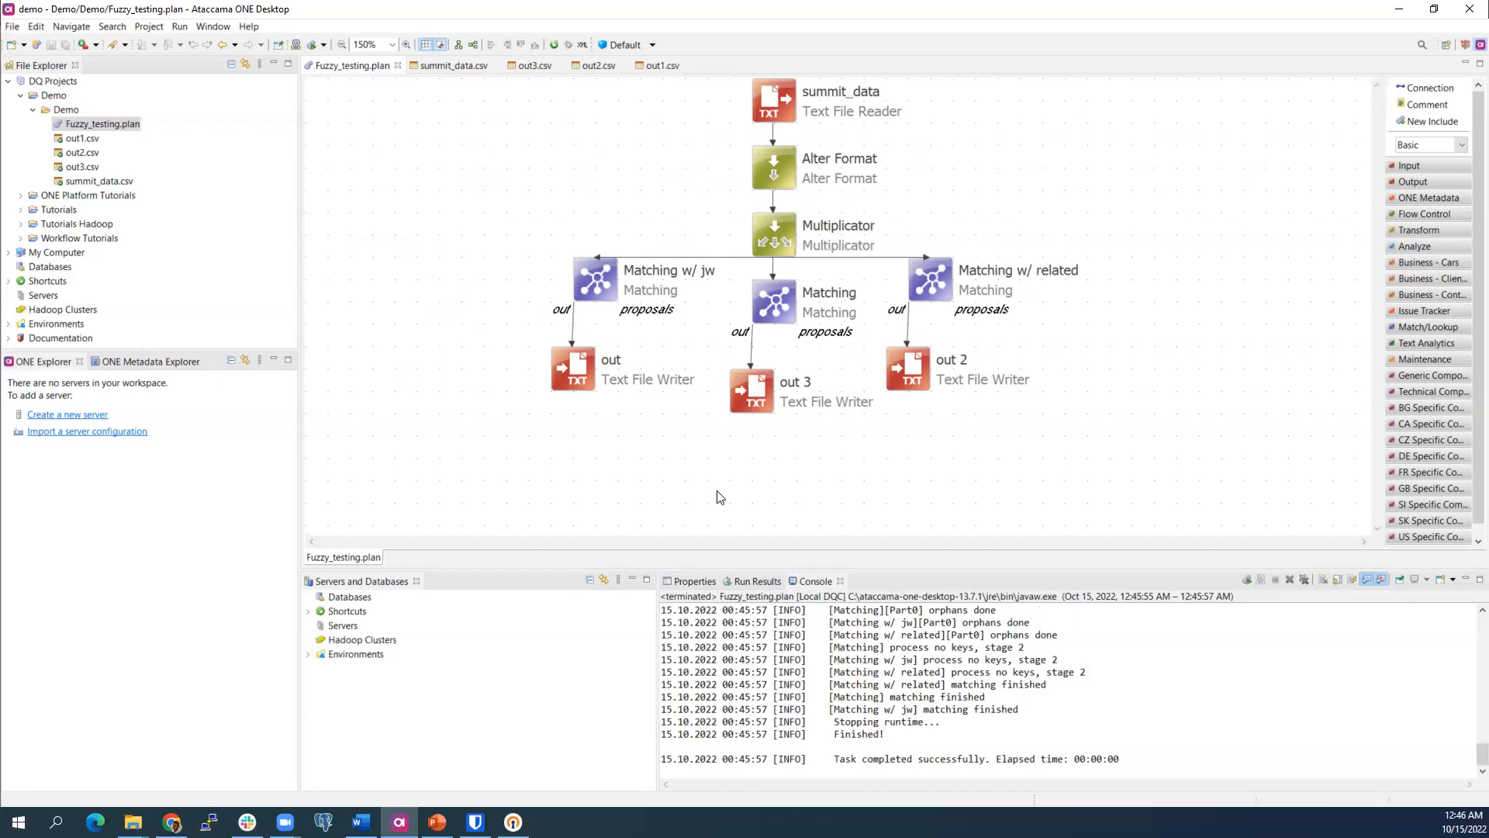
pyautogui.doubleClick(610, 289)
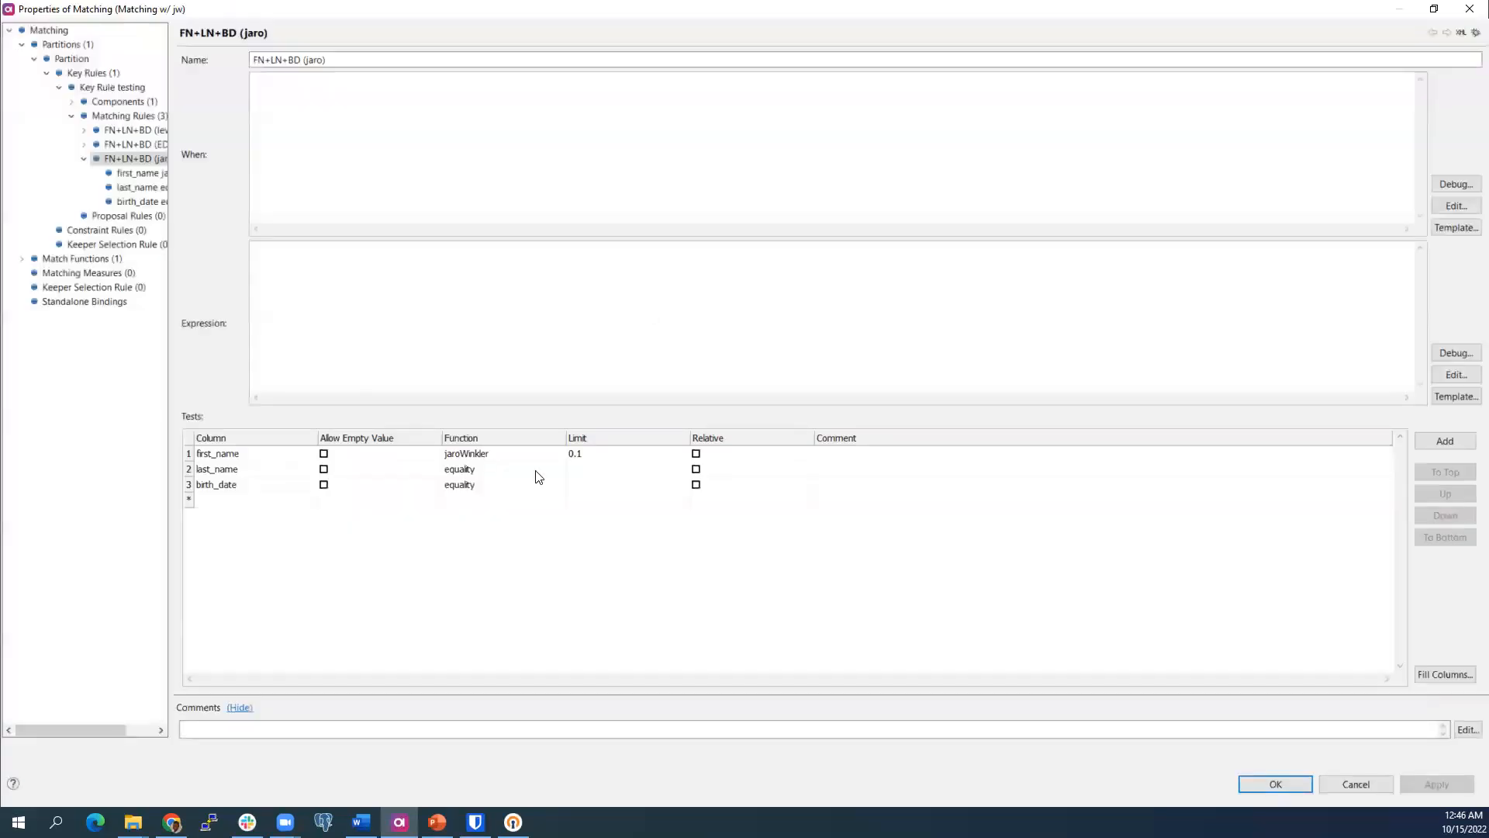
pyautogui.click(598, 453)
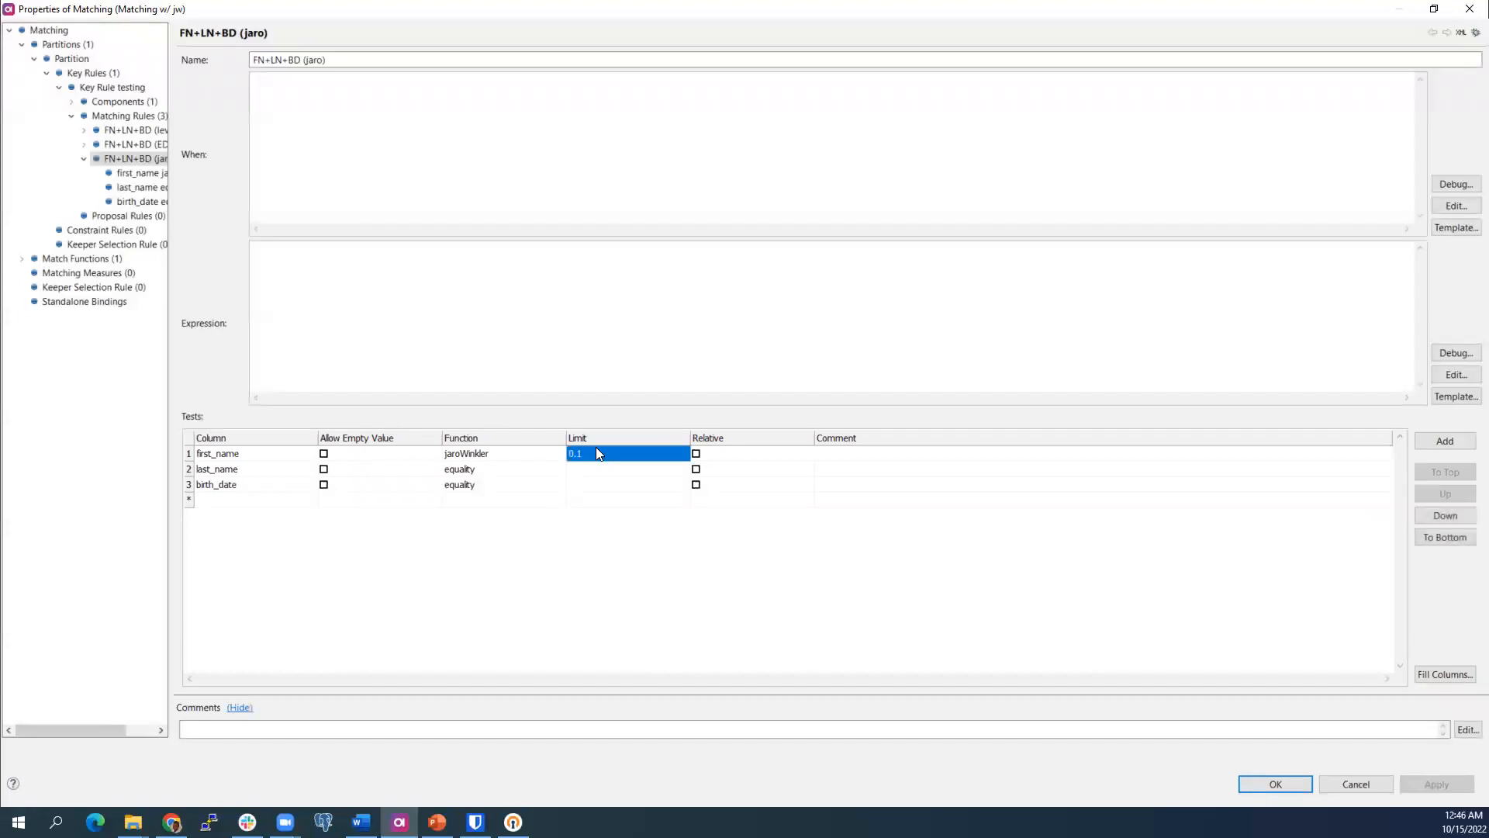
pyautogui.click(597, 454)
pyautogui.write('0.00')
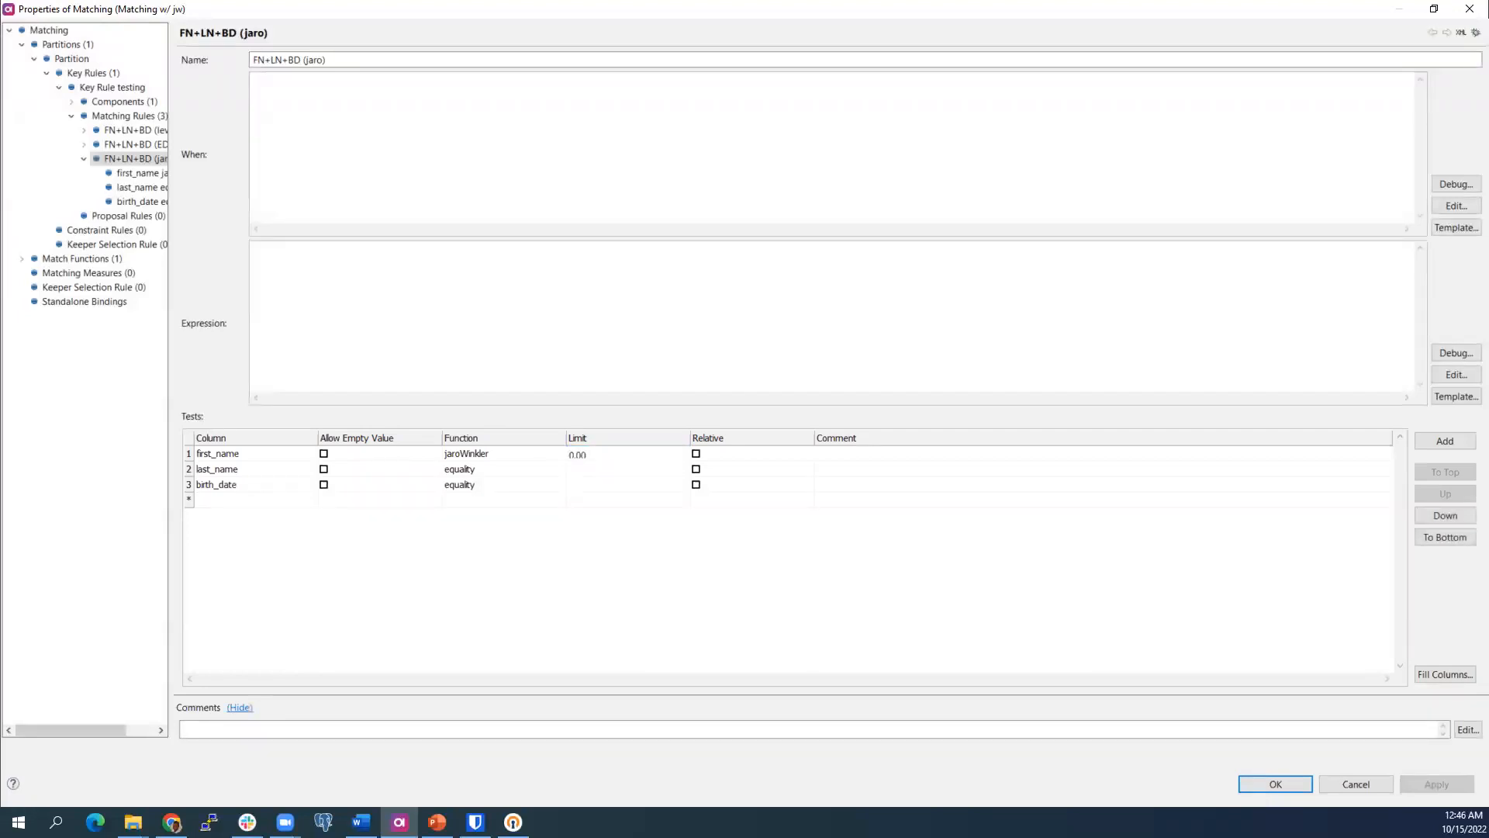
pyautogui.write('5')
pyautogui.click(621, 471)
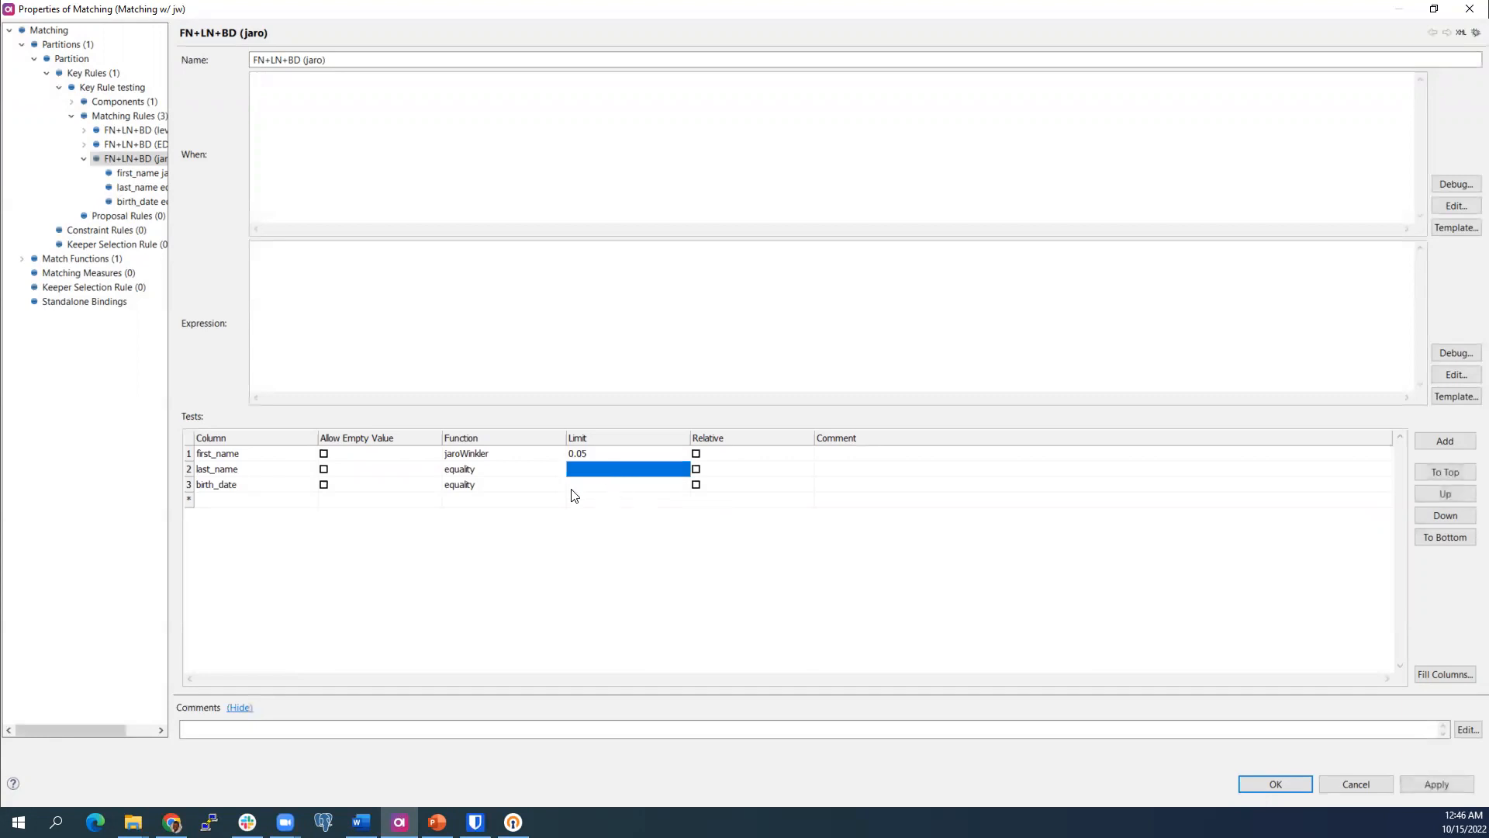
pyautogui.click(72, 117)
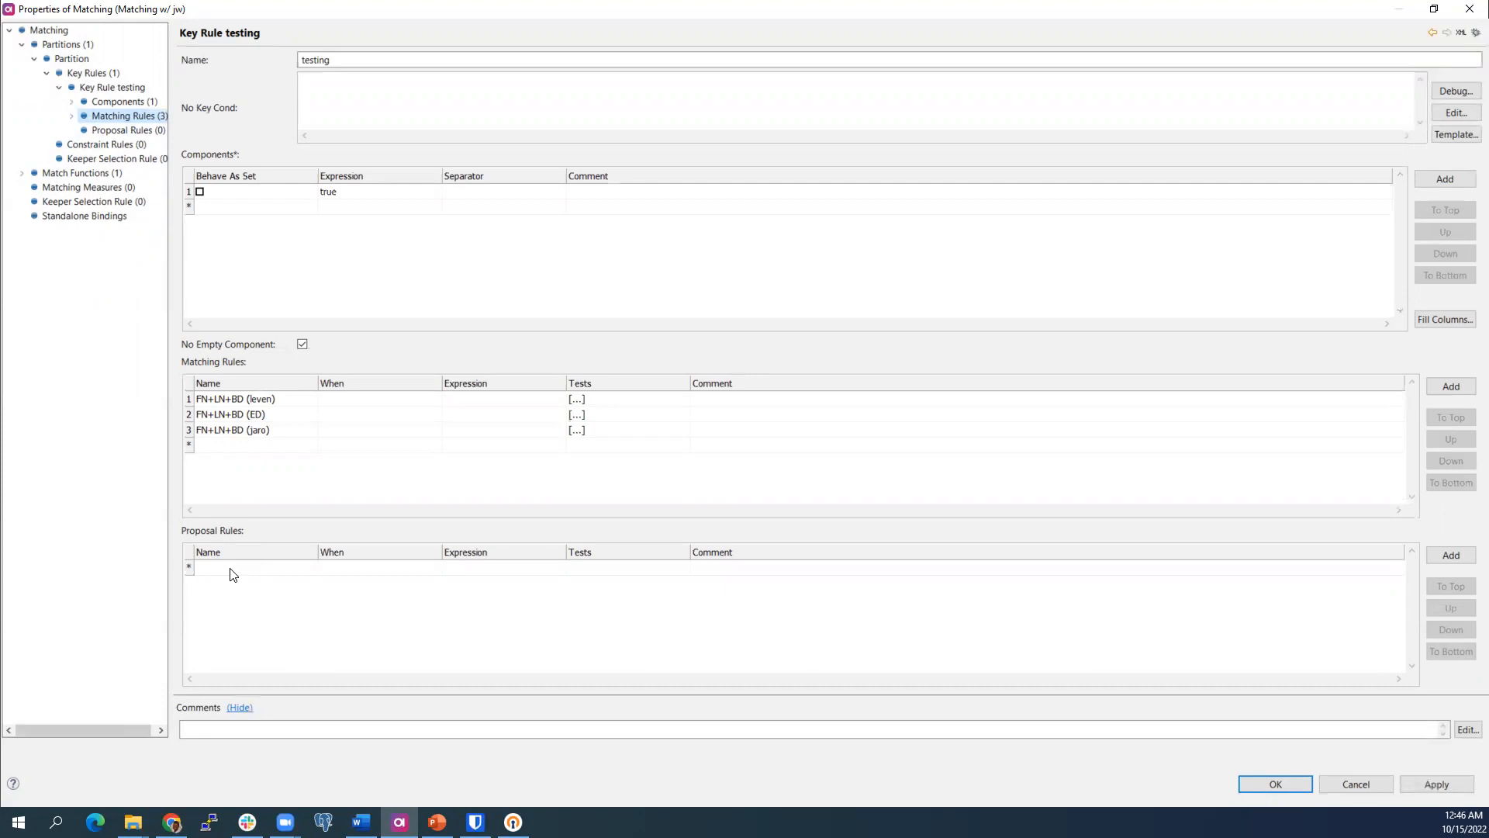
pyautogui.doubleClick(188, 432)
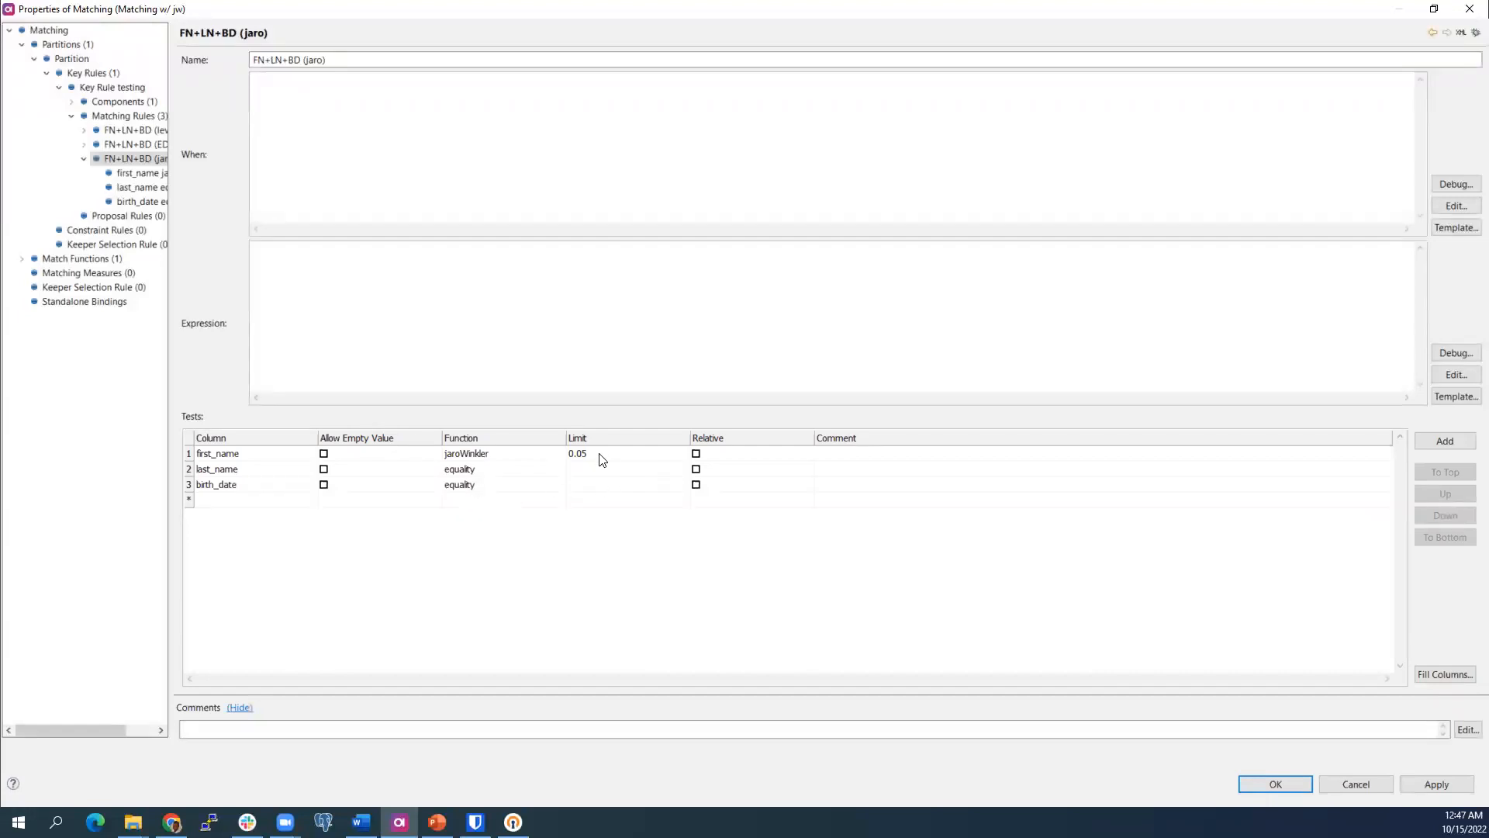
pyautogui.click(600, 455)
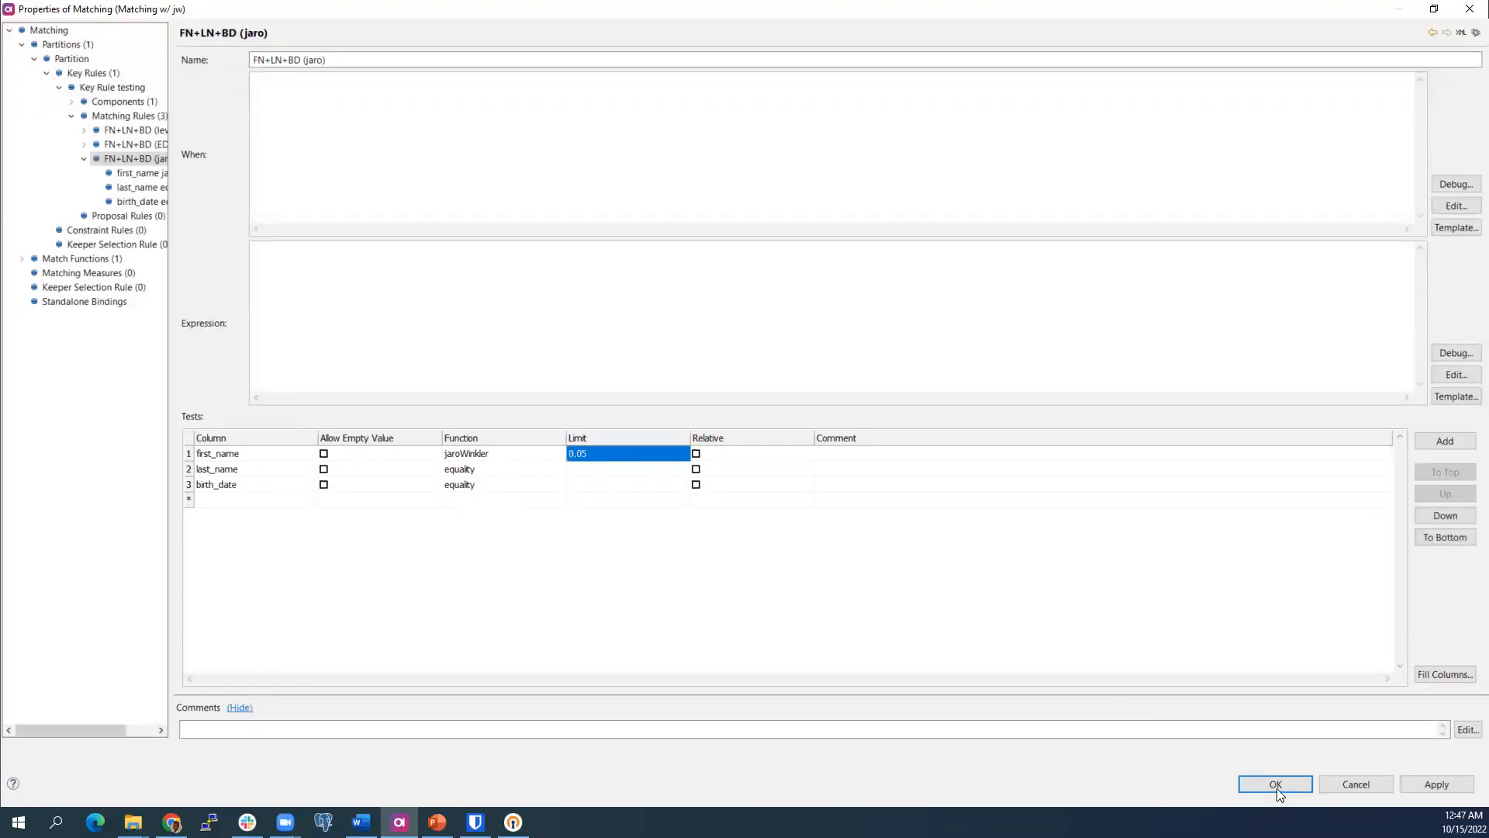
pyautogui.click(1338, 784)
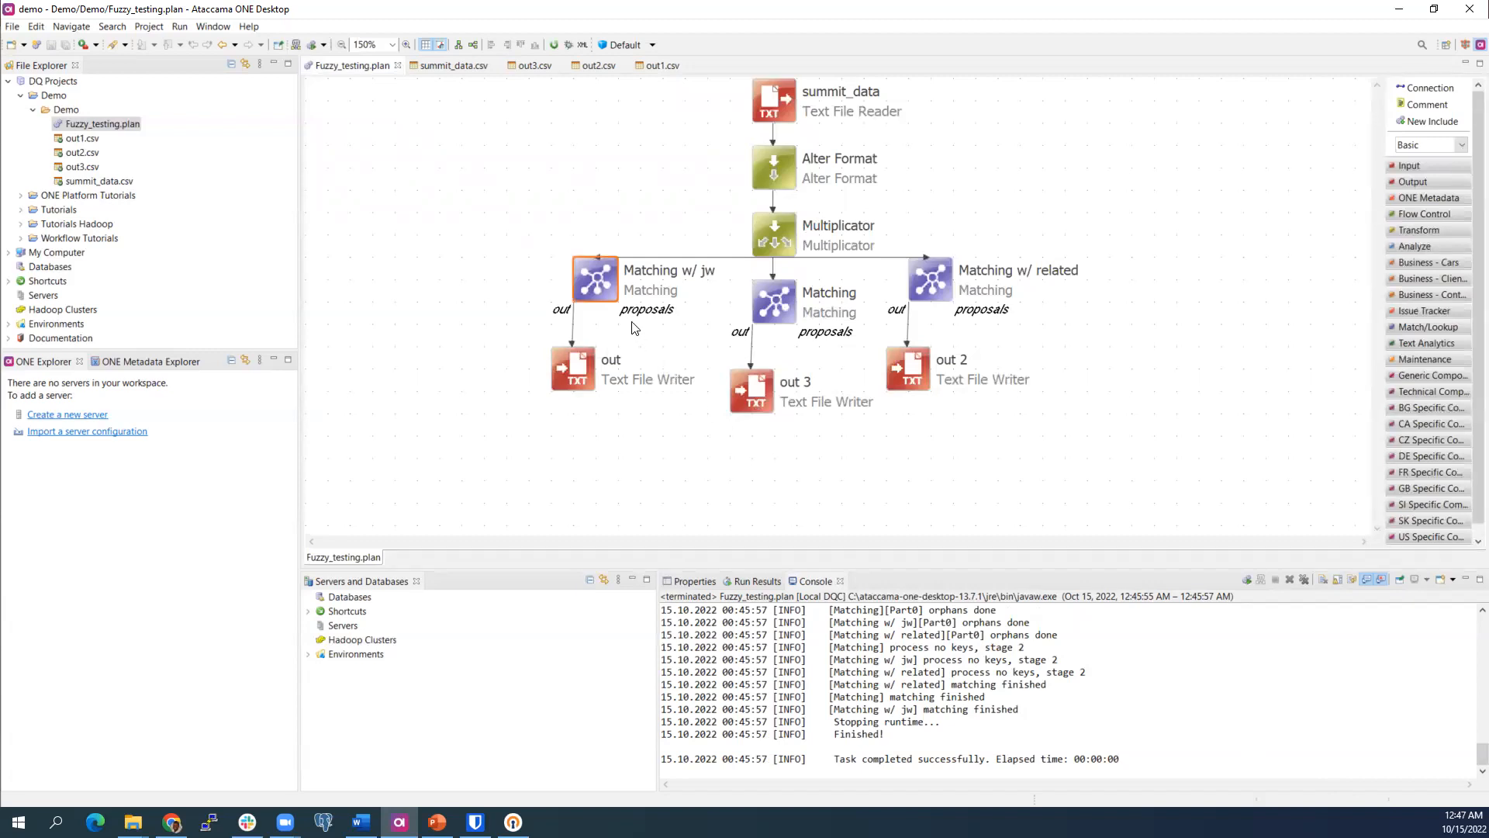
# Switch to the PowerPoint presentation and view the "Custom Functions within the Matching step" slide.
pyautogui.moveTo(636, 326); pyautogui.dragTo(663, 349)
pyautogui.hotkey('alt', 'Tab')
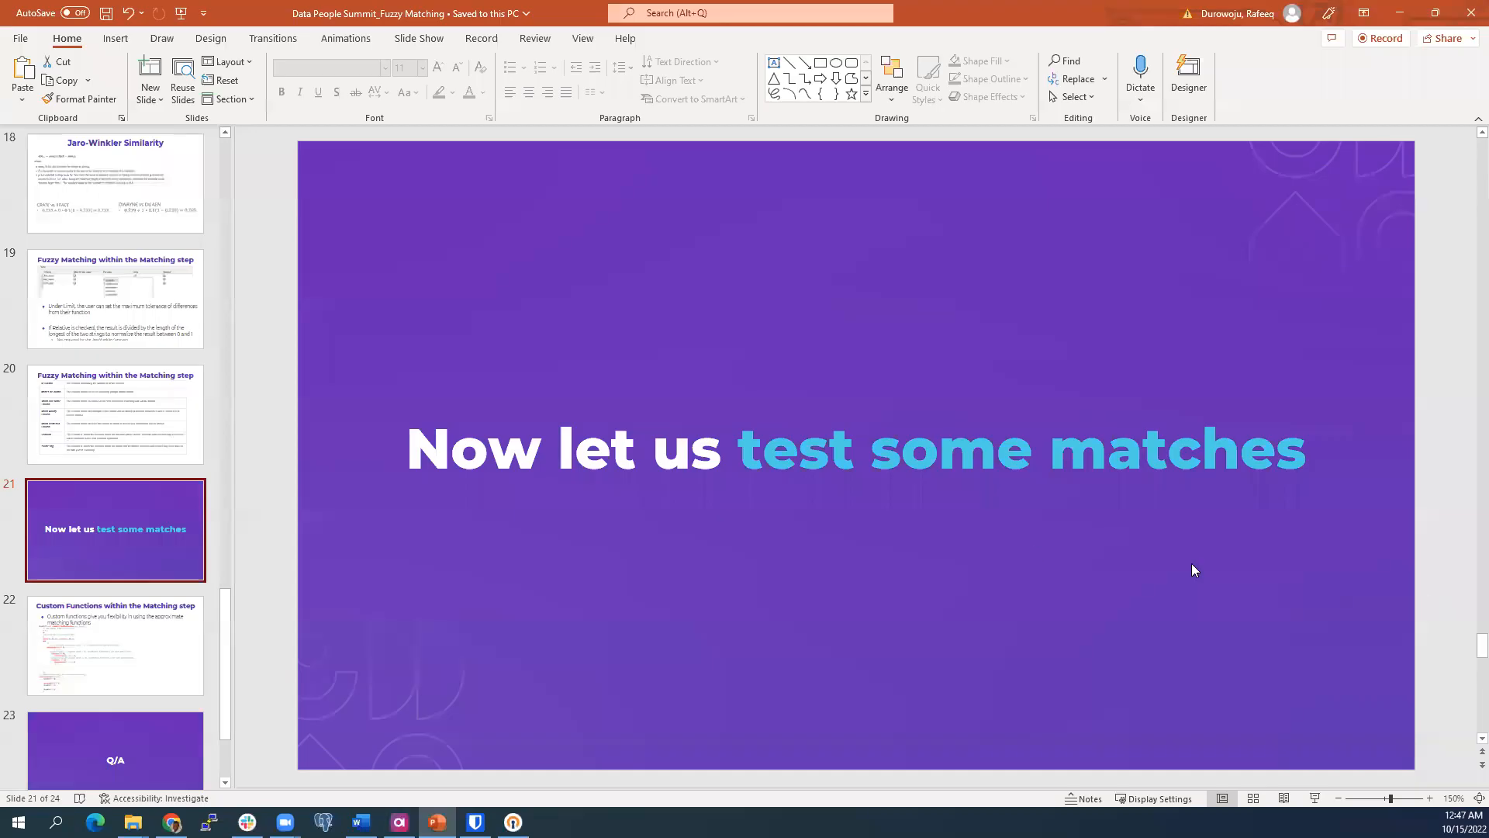
pyautogui.click(151, 632)
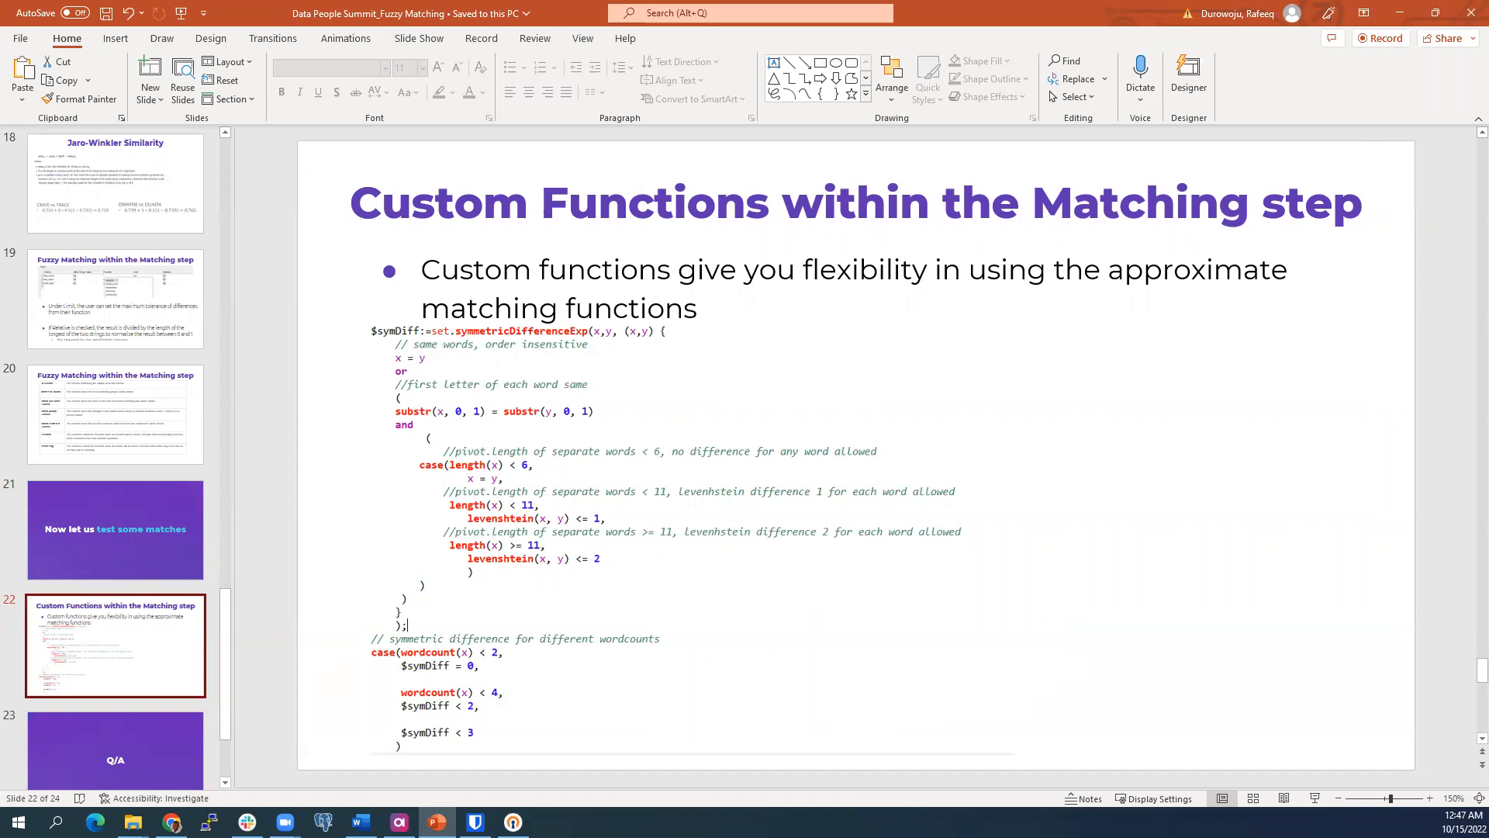
# Switch back to Ataccama ONE and review the expression of custom_function under the Matching w/ jw step's match functions.
pyautogui.hotkey('alt', 'Tab')
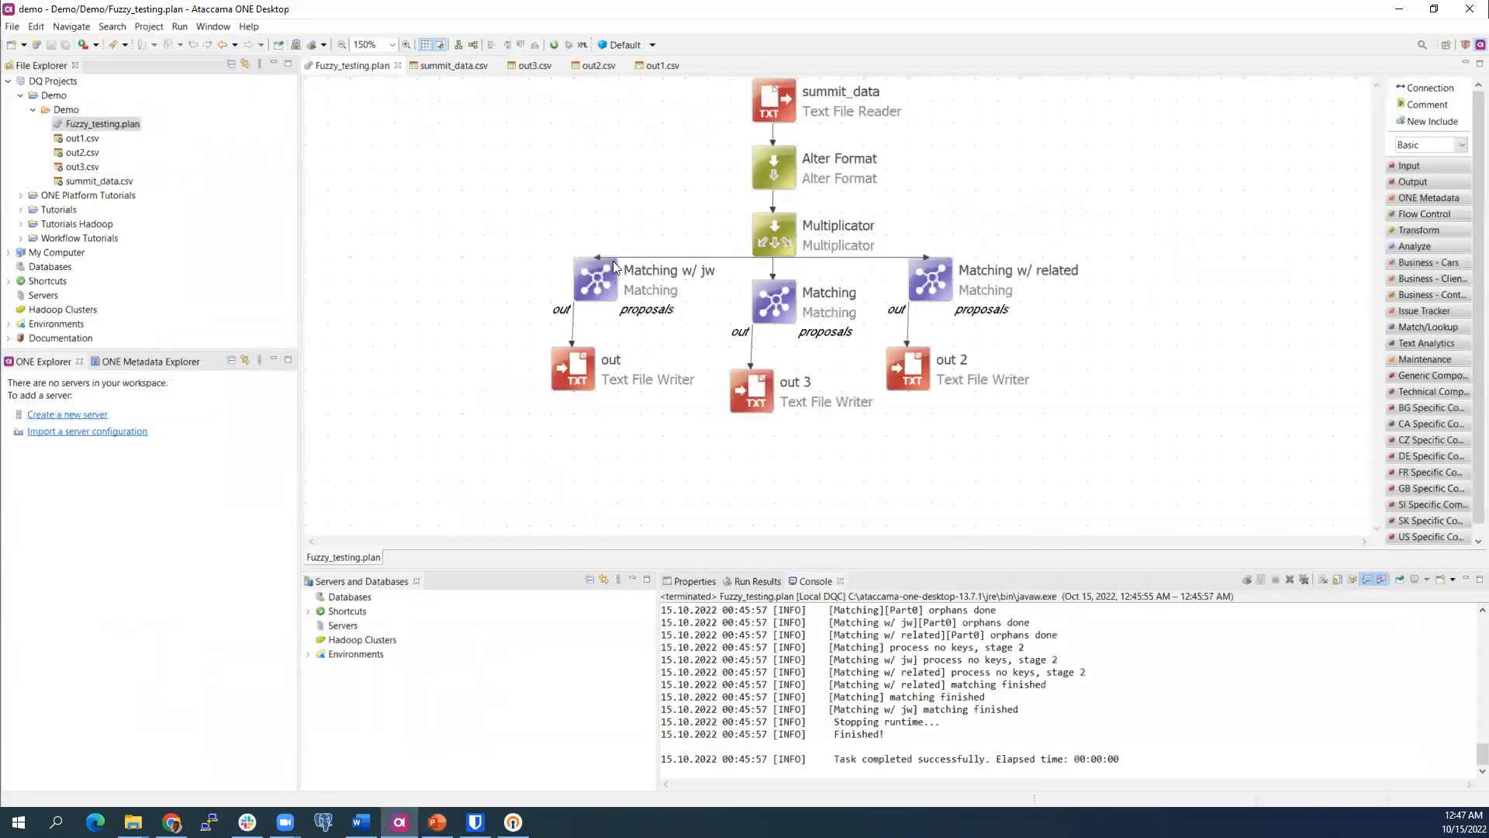
pyautogui.doubleClick(596, 276)
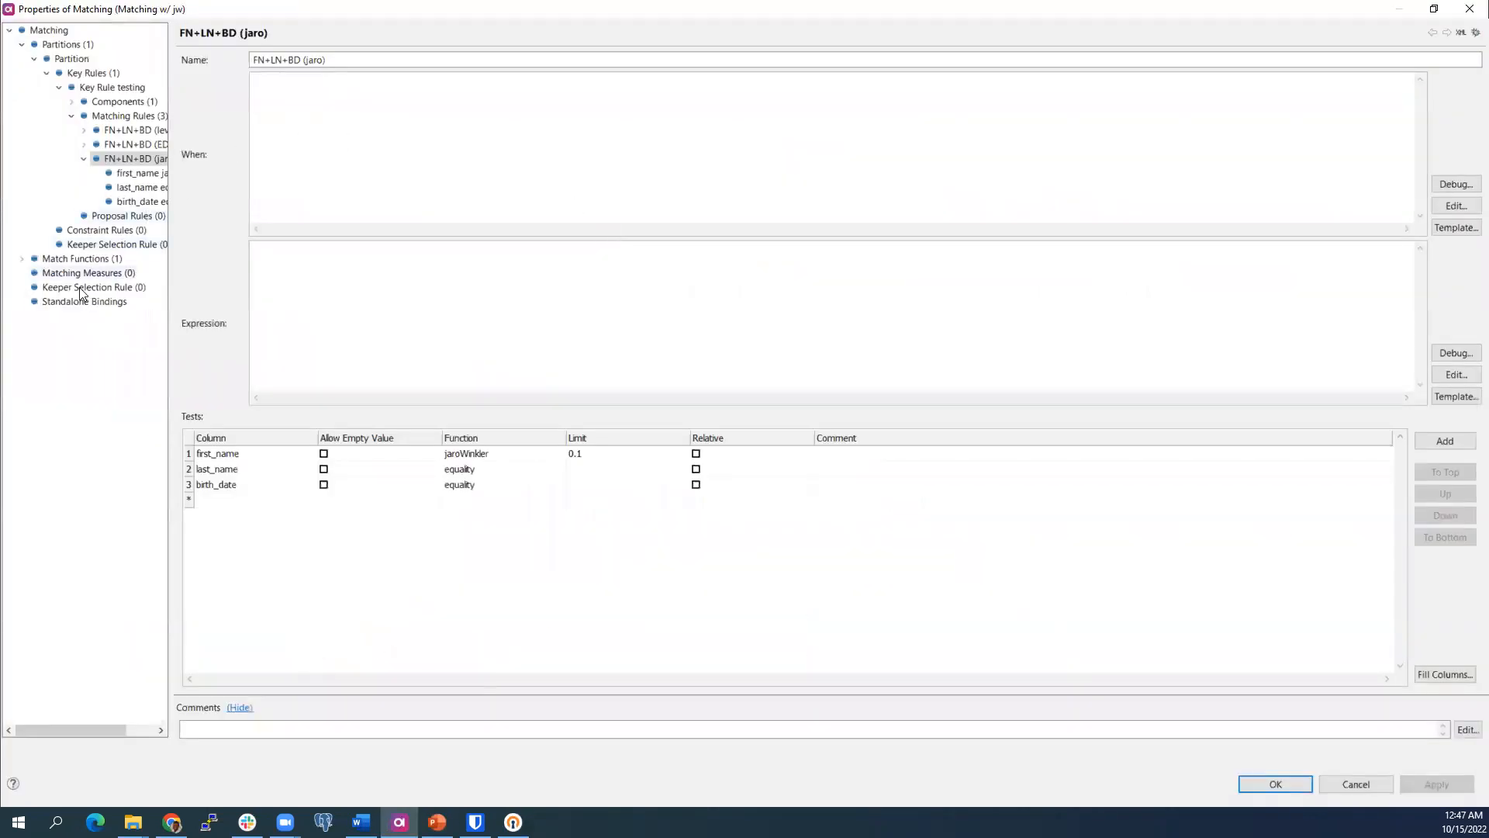
pyautogui.click(21, 259)
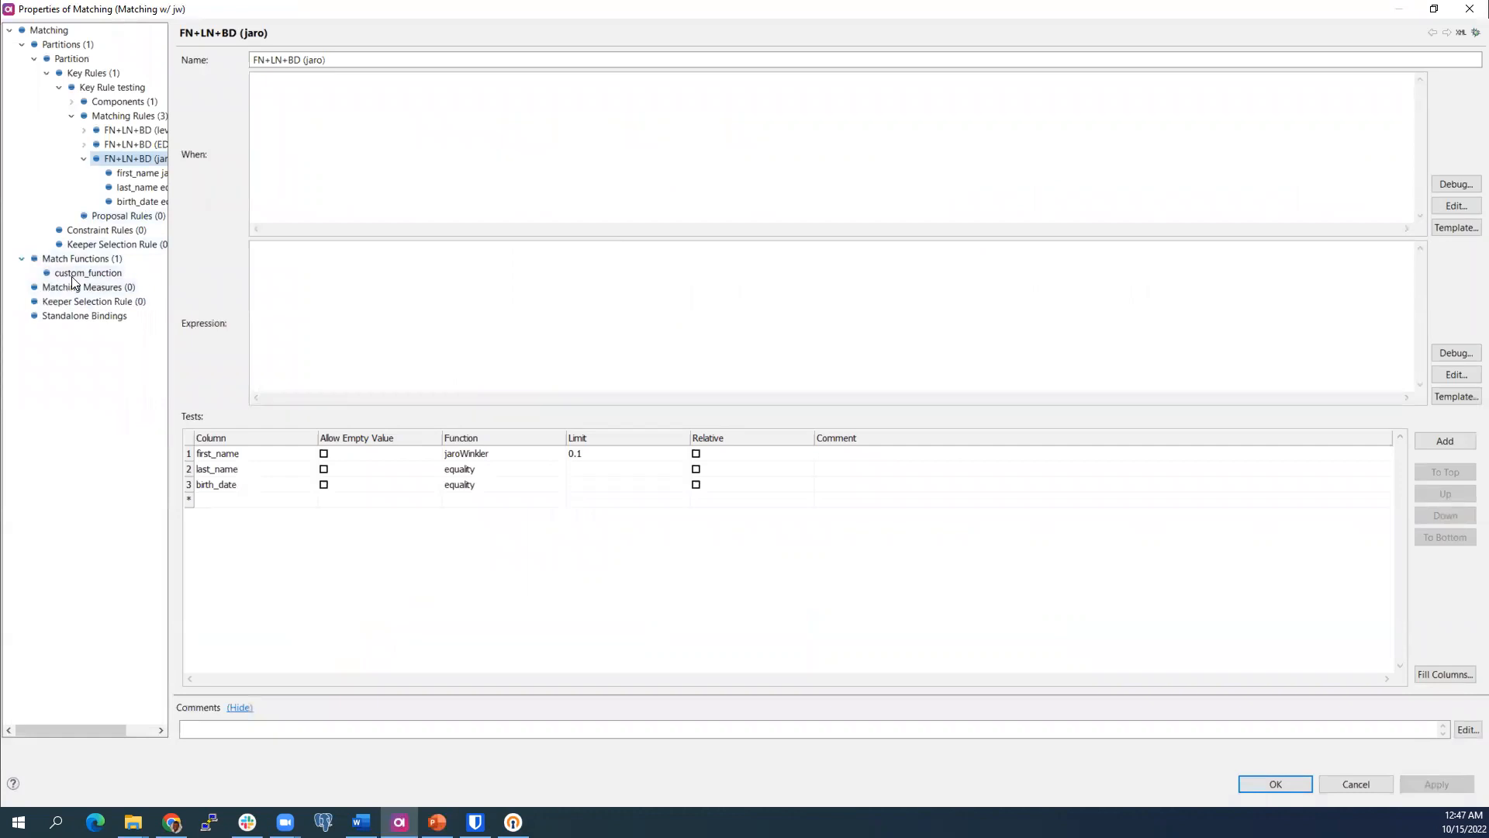
pyautogui.click(73, 275)
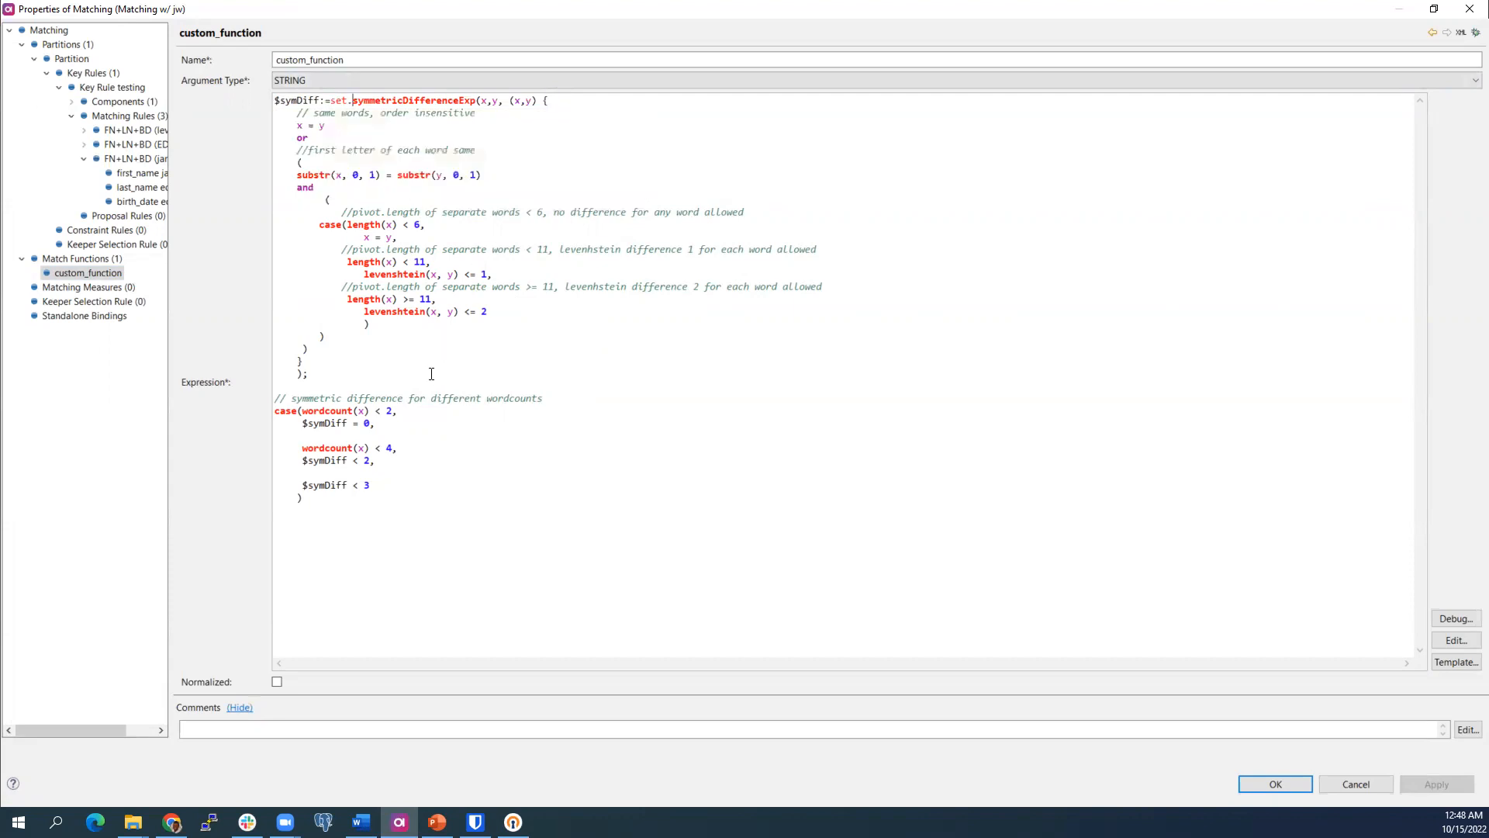
# Comment out the wordcount case block at the end of the custom_function expression and return $symDiff on a new line instead.
pyautogui.moveTo(411, 378); pyautogui.dragTo(278, 387)
pyautogui.write('/*')
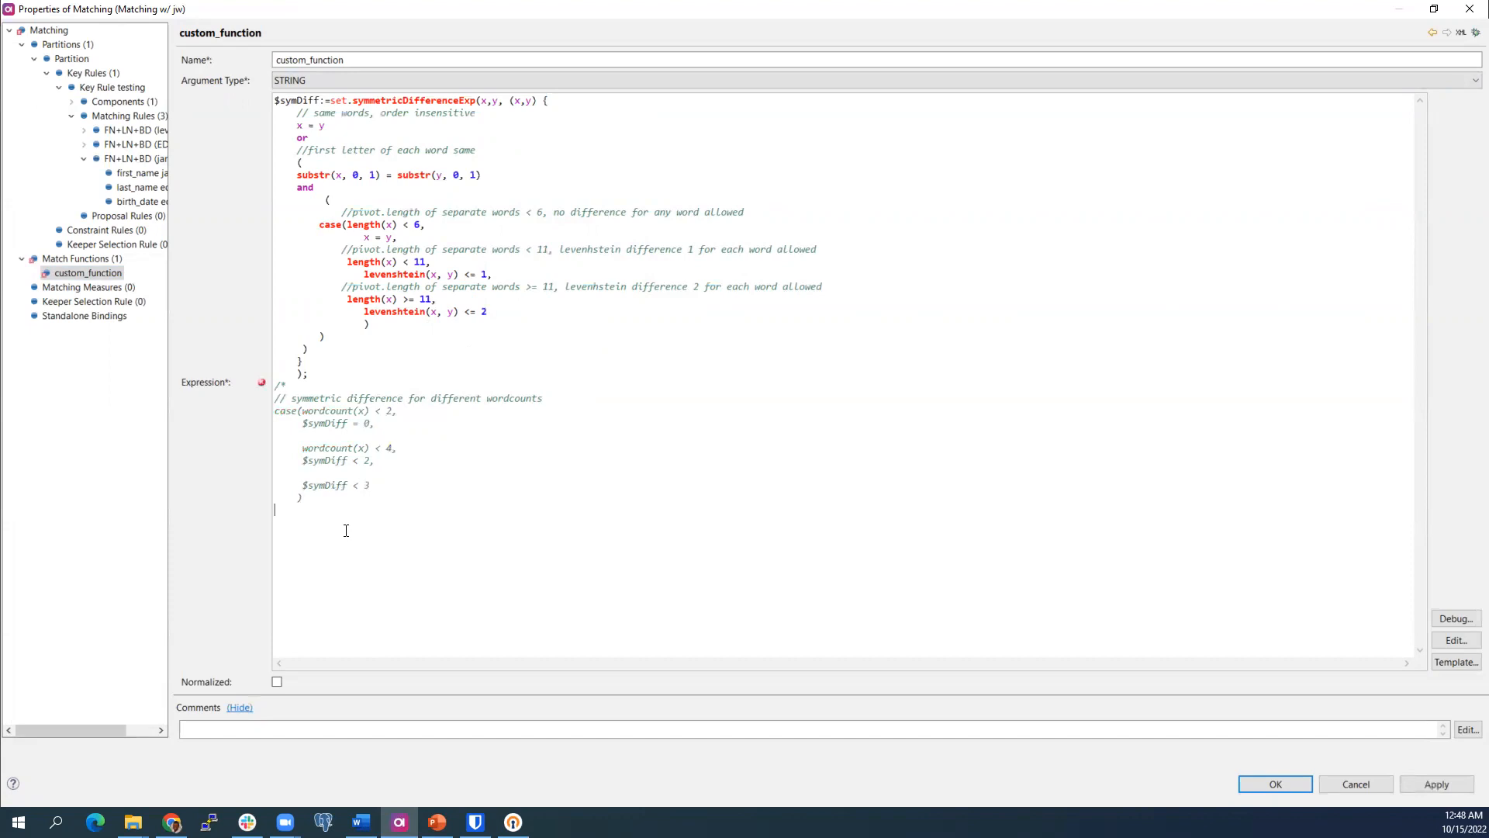
pyautogui.write('*/')
pyautogui.moveTo(347, 486); pyautogui.dragTo(298, 483)
pyautogui.hotkey('ctrl', 'c')
pyautogui.click(298, 522)
pyautogui.press('Return')
pyautogui.hotkey('ctrl', 'v')
# Debug the custom_function expression and evaluate it with x set to abcdef and y set to abcdefg.
pyautogui.click(1444, 617)
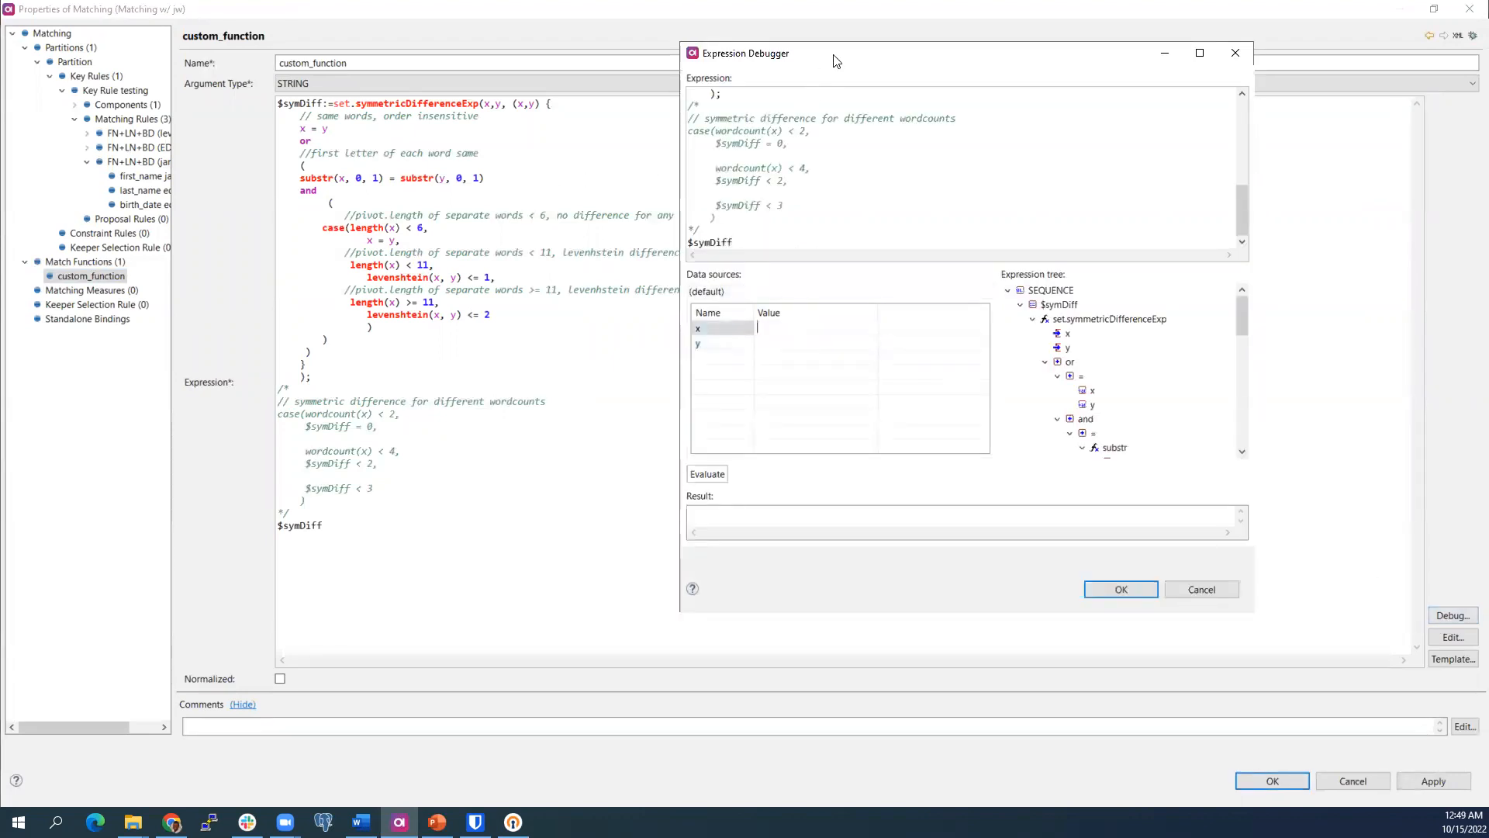
pyautogui.moveTo(871, 63); pyautogui.dragTo(990, 79)
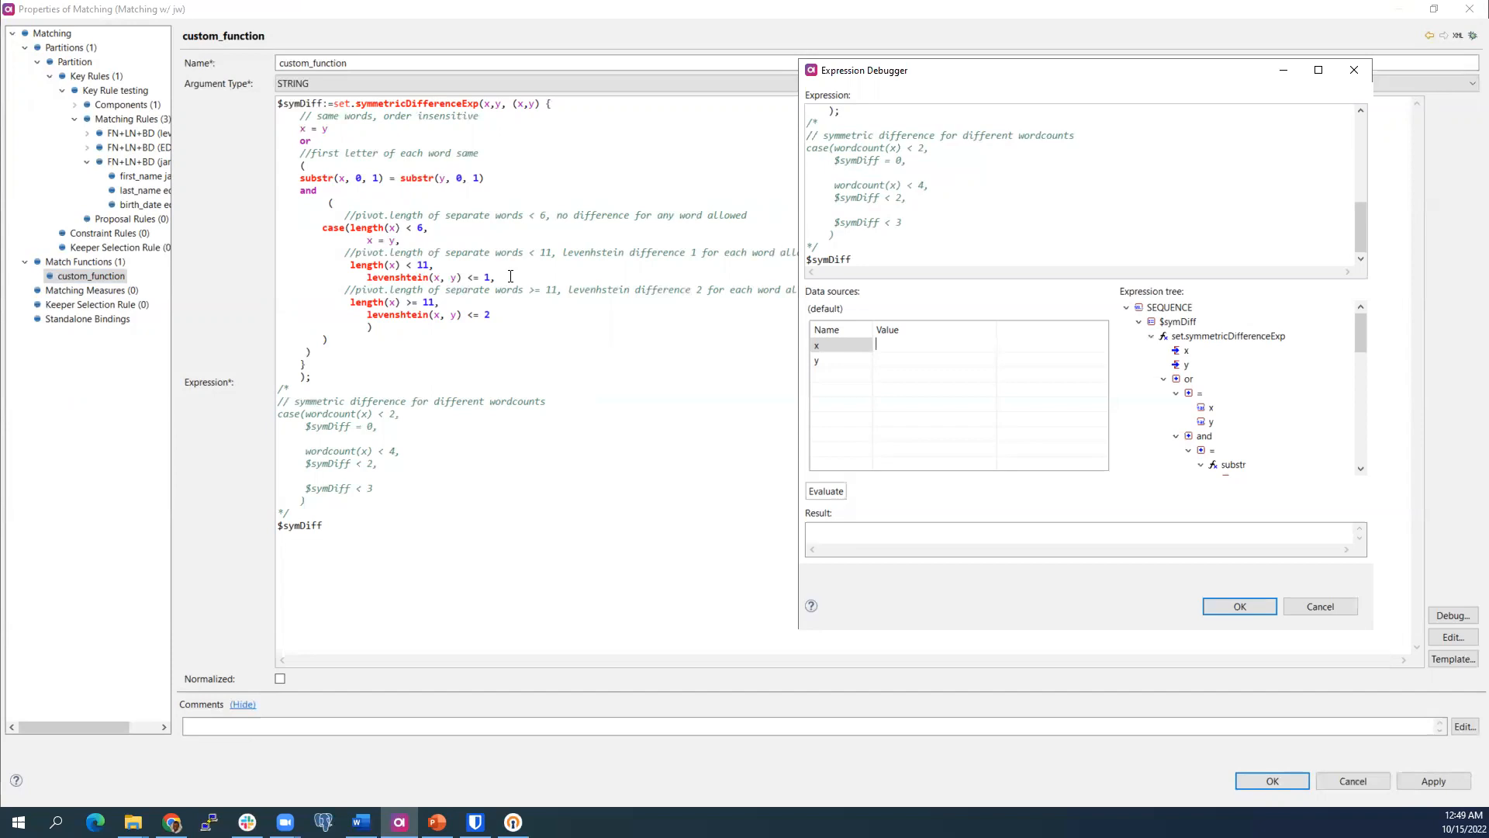
pyautogui.click(941, 345)
pyautogui.write('abcedf')
pyautogui.click(943, 360)
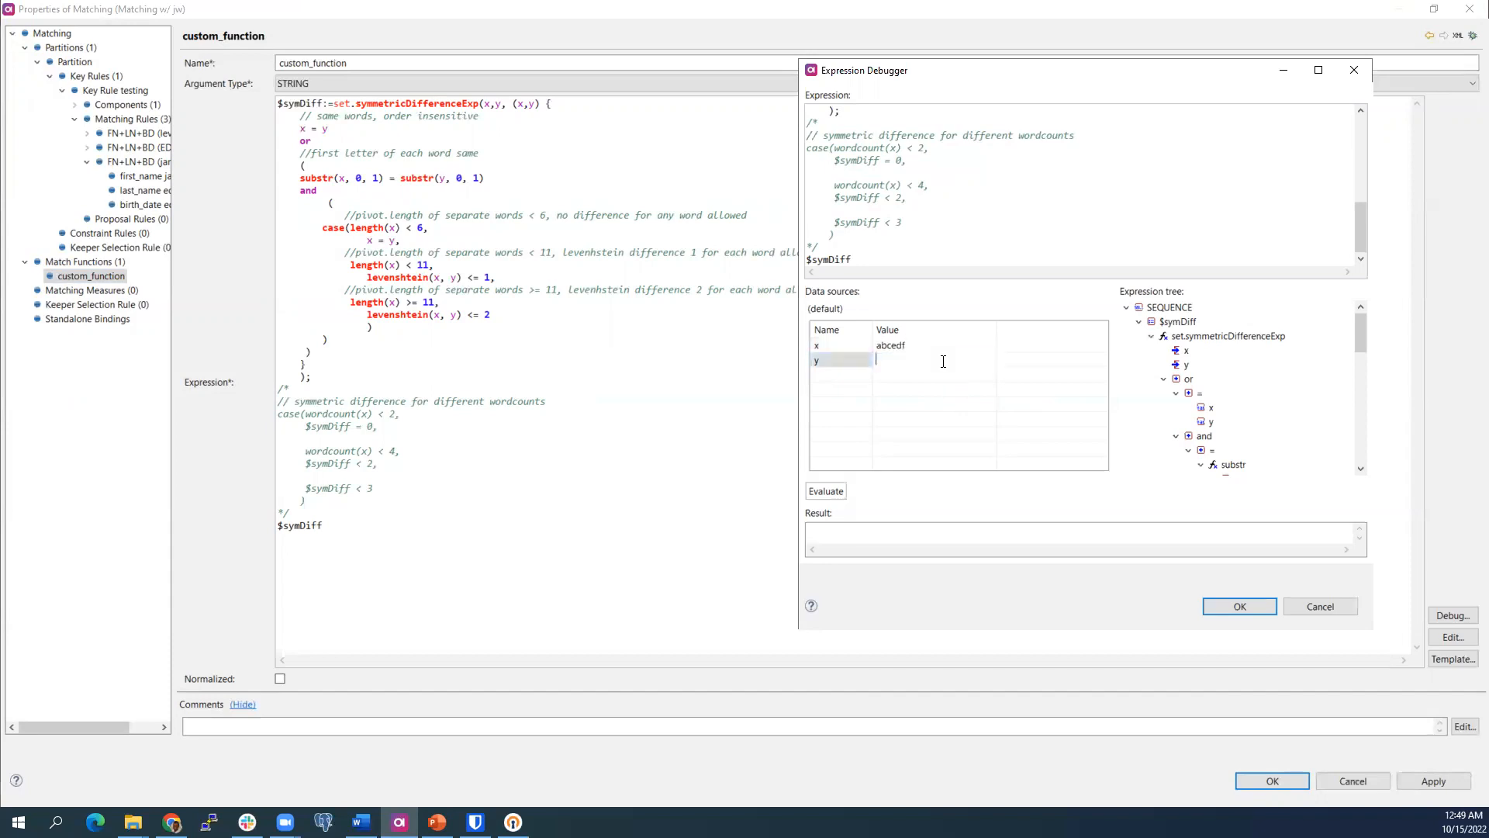
pyautogui.click(914, 346)
pyautogui.click(920, 346)
pyautogui.press('BackSpace')
pyautogui.press('BackSpace')
pyautogui.write('def')
pyautogui.click(940, 360)
pyautogui.write('abcdefg')
pyautogui.click(827, 490)
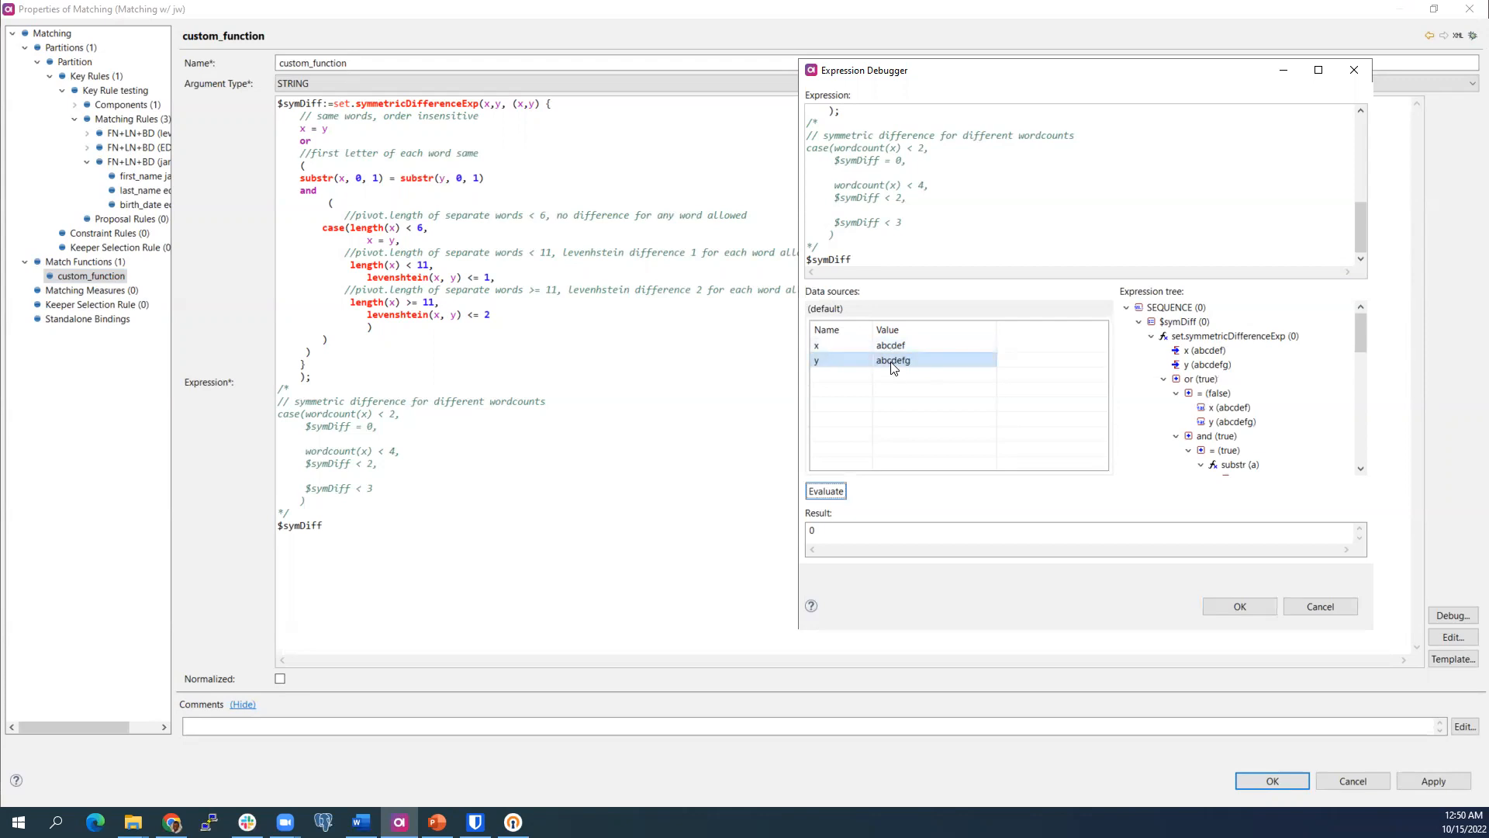
# Change the debugger's y value to abcdfe and evaluate the expression again.
pyautogui.click(903, 344)
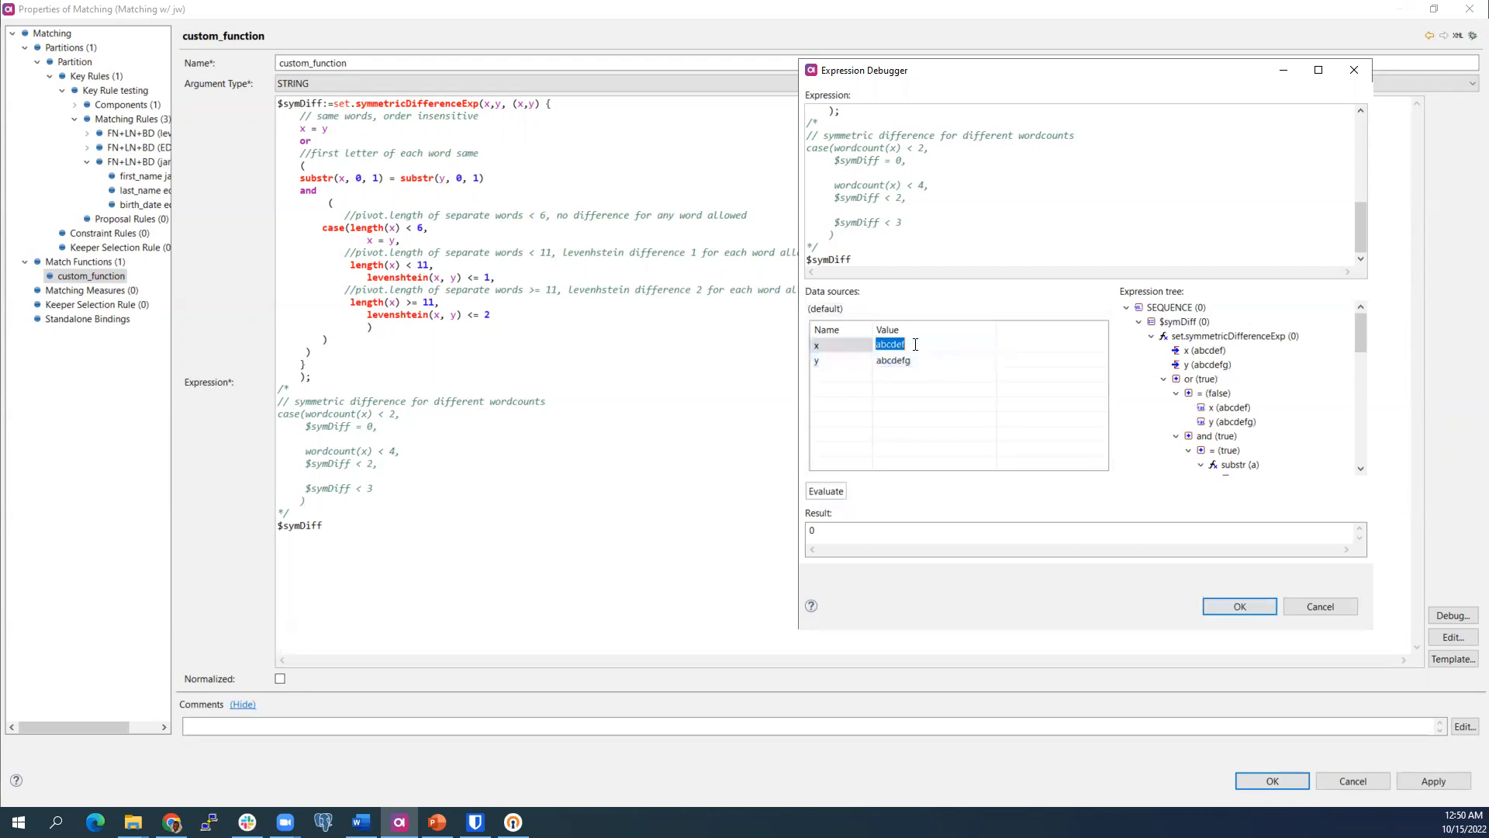
pyautogui.click(926, 360)
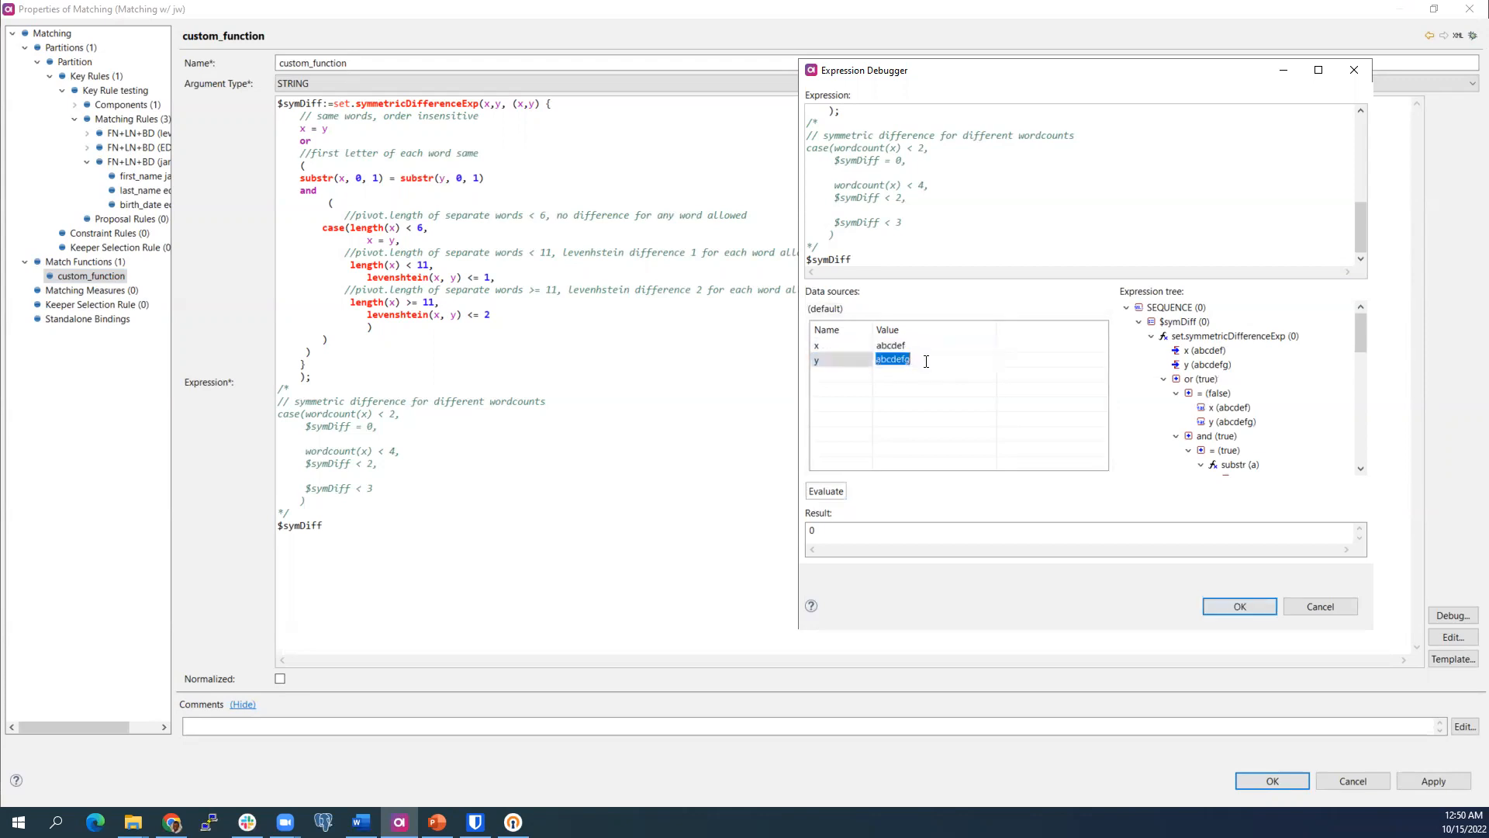
pyautogui.press('BackSpace')
pyautogui.press('BackSpace')
pyautogui.press('Left')
pyautogui.write('f')
pyautogui.click(825, 491)
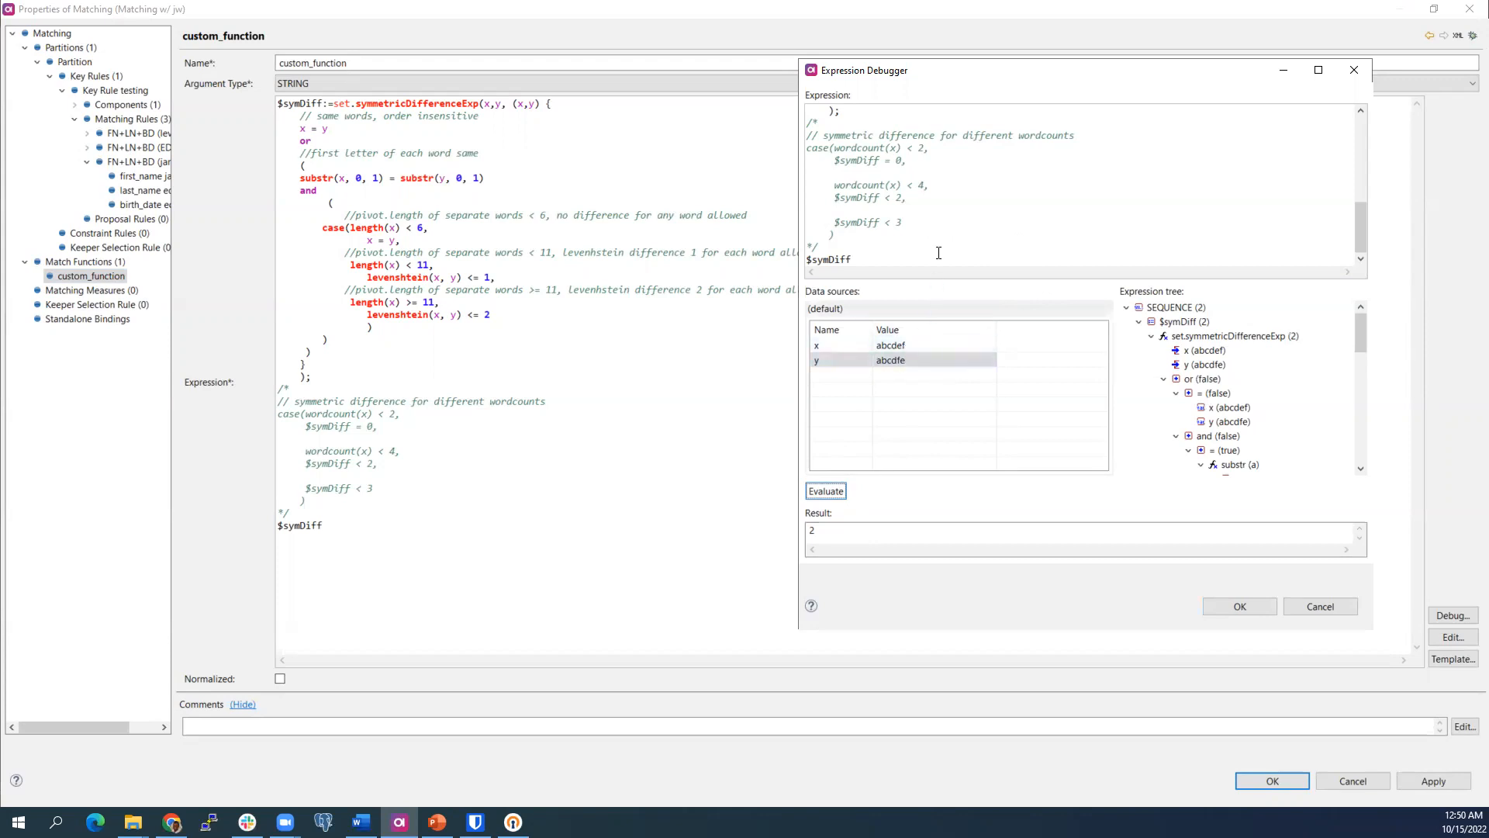
# Replace levenshtein with editDistance in the length(x) < 11 condition of the debugger's expression and re-evaluate it.
pyautogui.scroll(7, 903, 200)
pyautogui.scroll(-2, 903, 200)
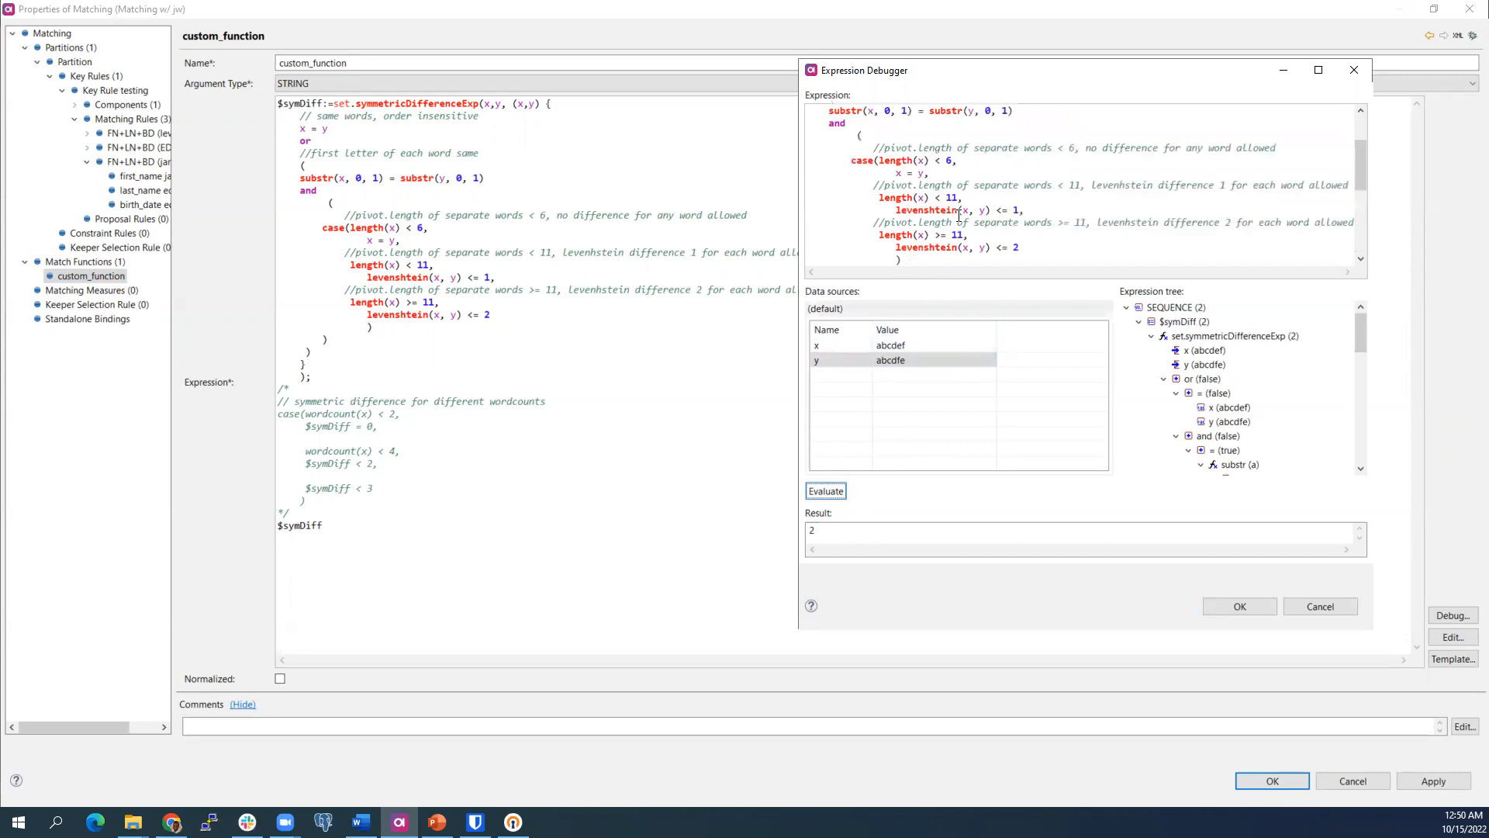
pyautogui.moveTo(960, 210); pyautogui.dragTo(896, 211)
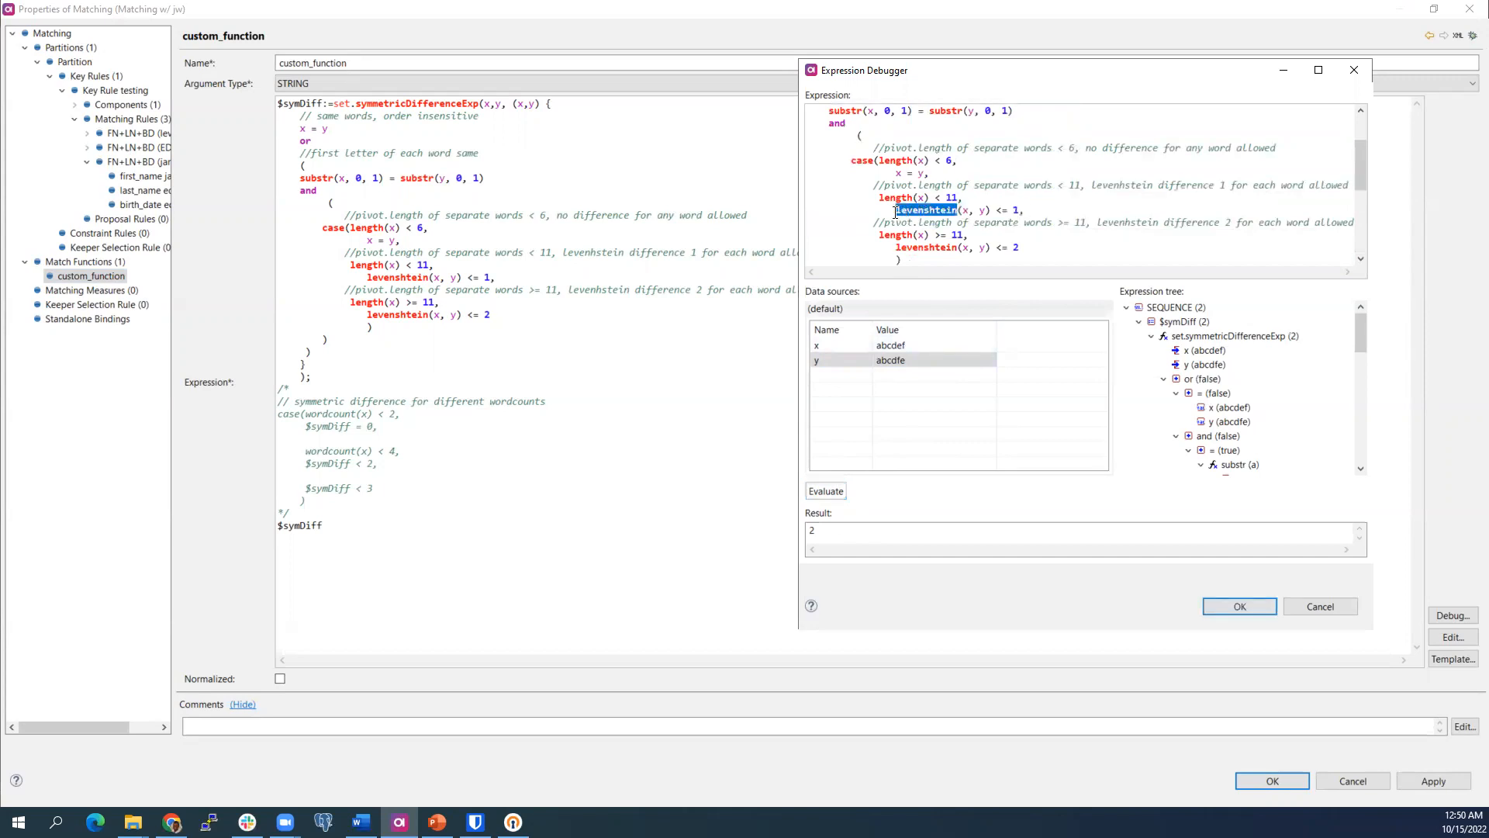
pyautogui.write('editDistance')
pyautogui.click(832, 488)
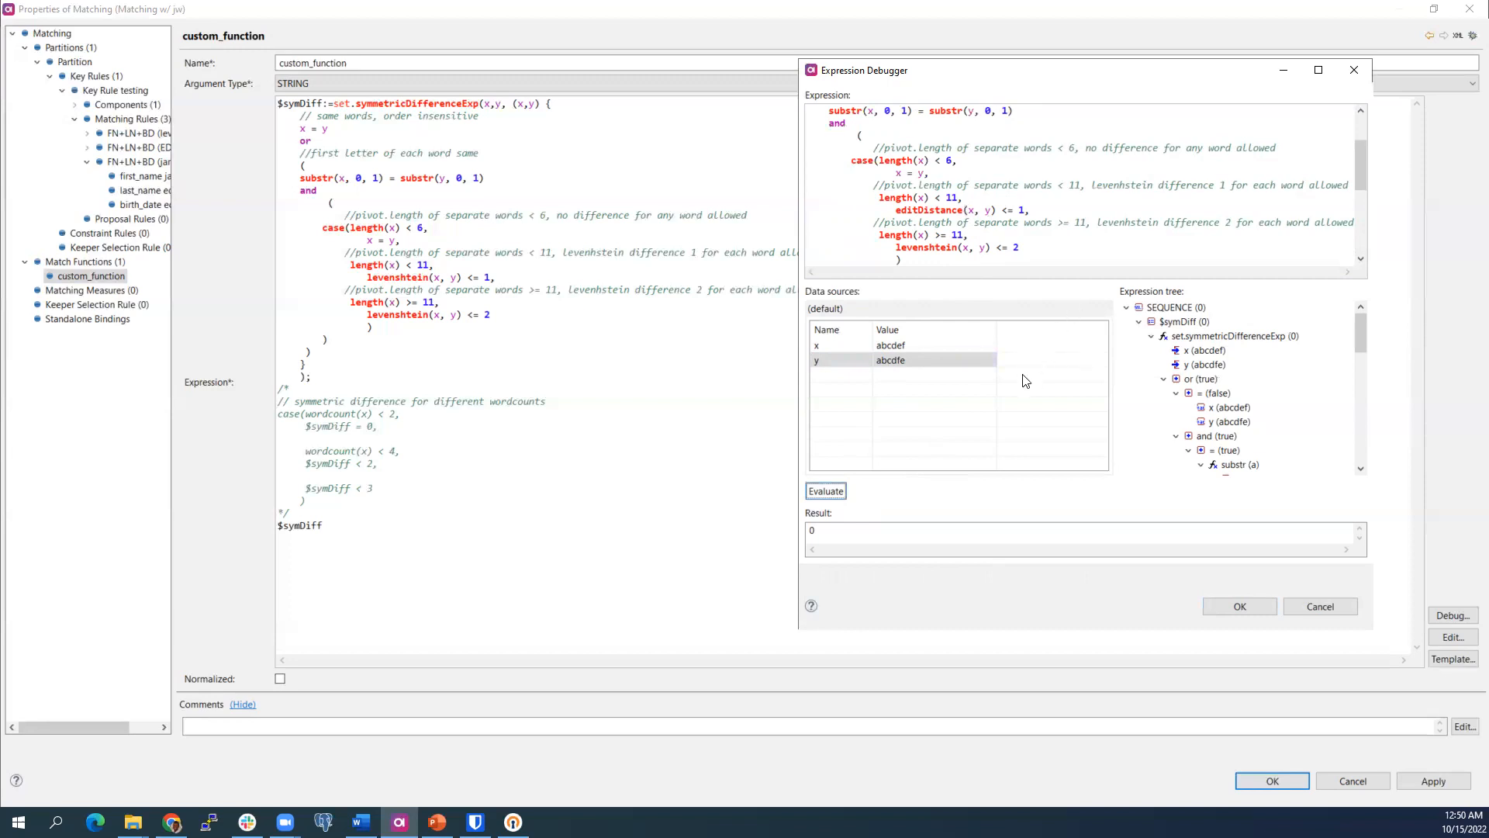
# Restore levenshtein in the length(x) < 11 condition and accept the expression in the debugger.
pyautogui.moveTo(964, 213)
pyautogui.moveTo(962, 211); pyautogui.dragTo(894, 215)
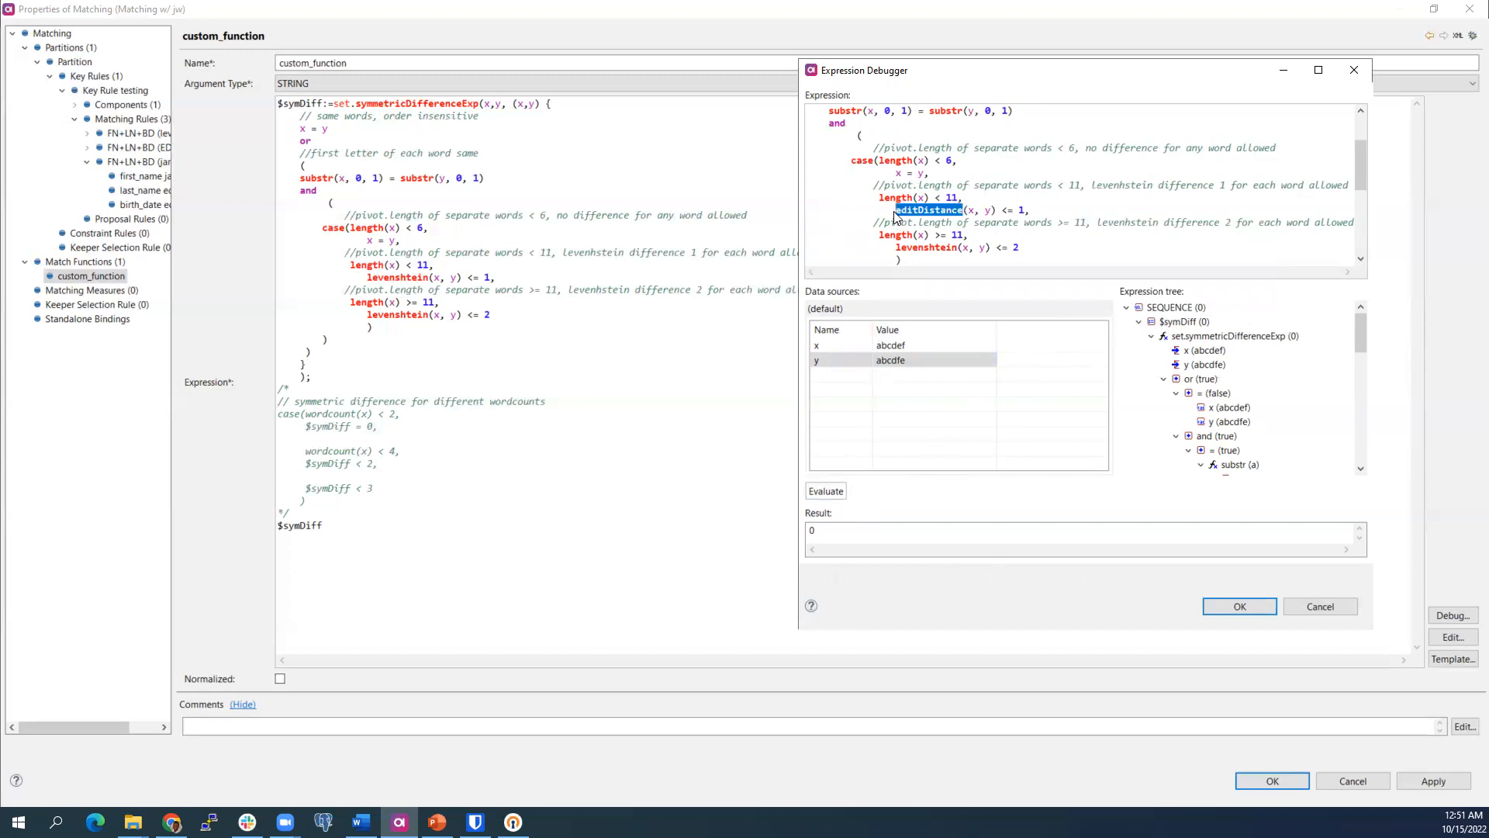
pyautogui.write('levensh')
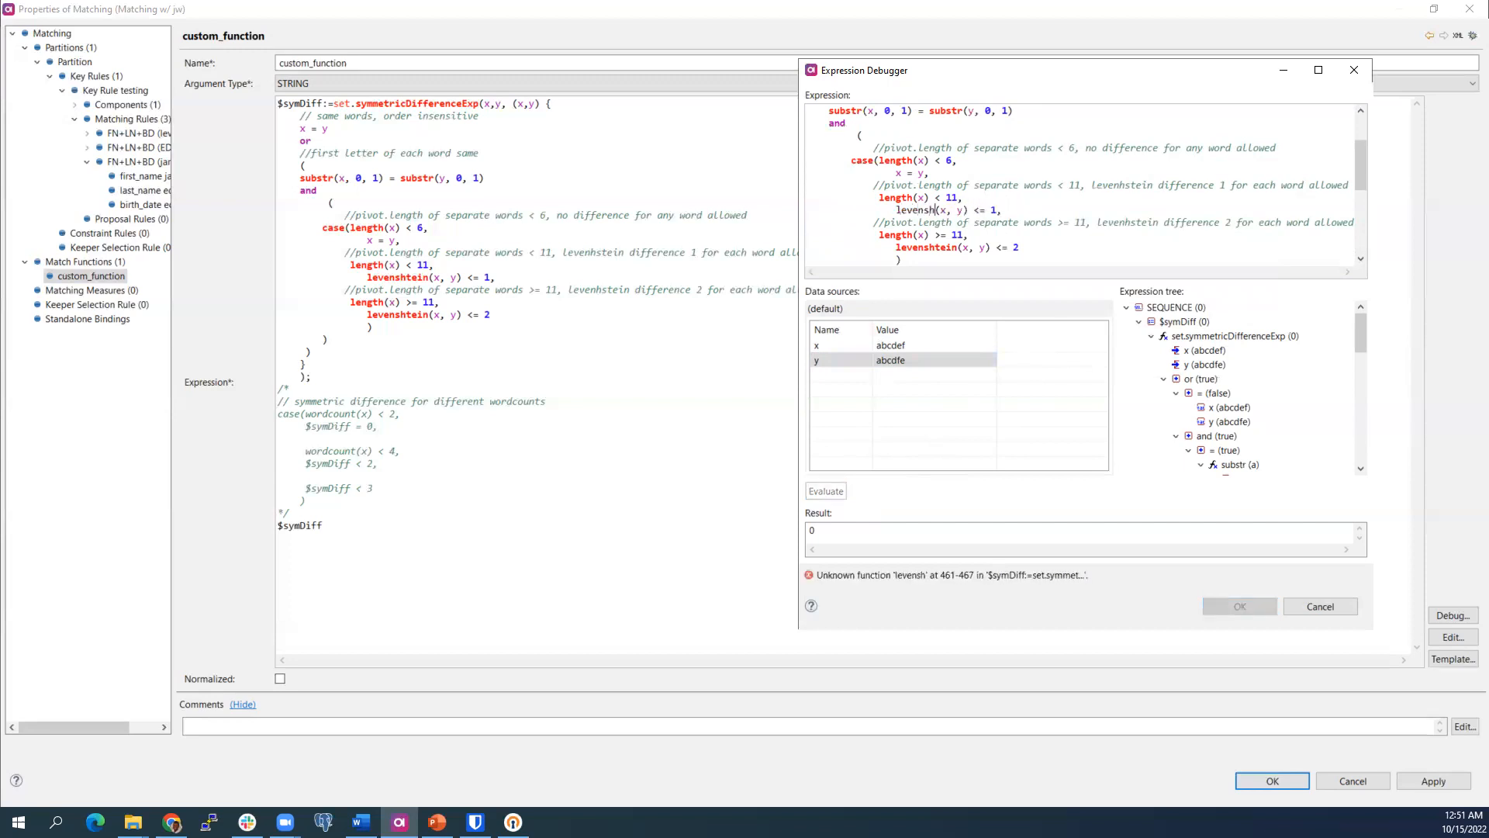
pyautogui.write('tein')
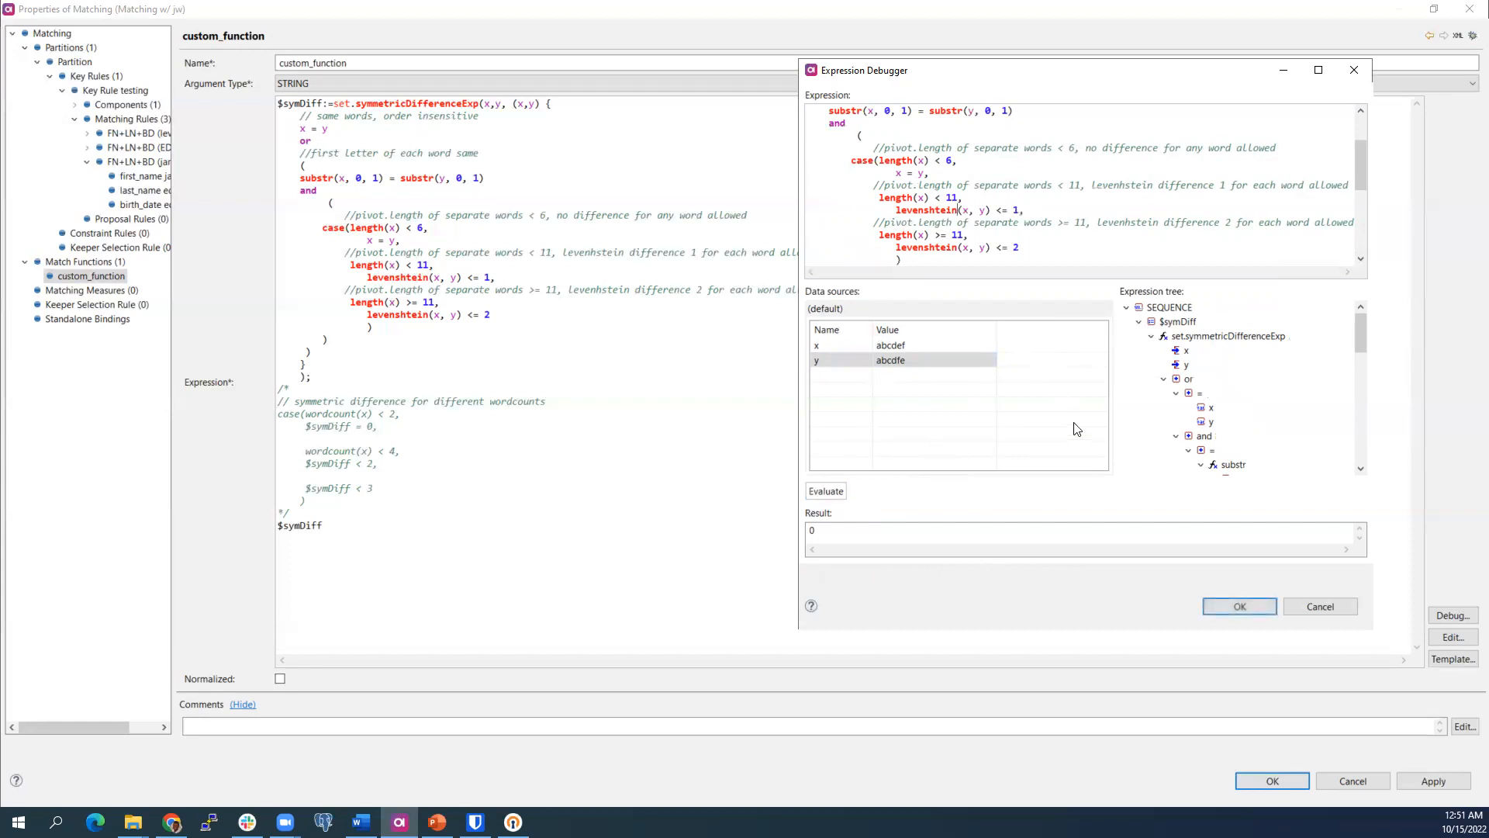
pyautogui.click(1238, 606)
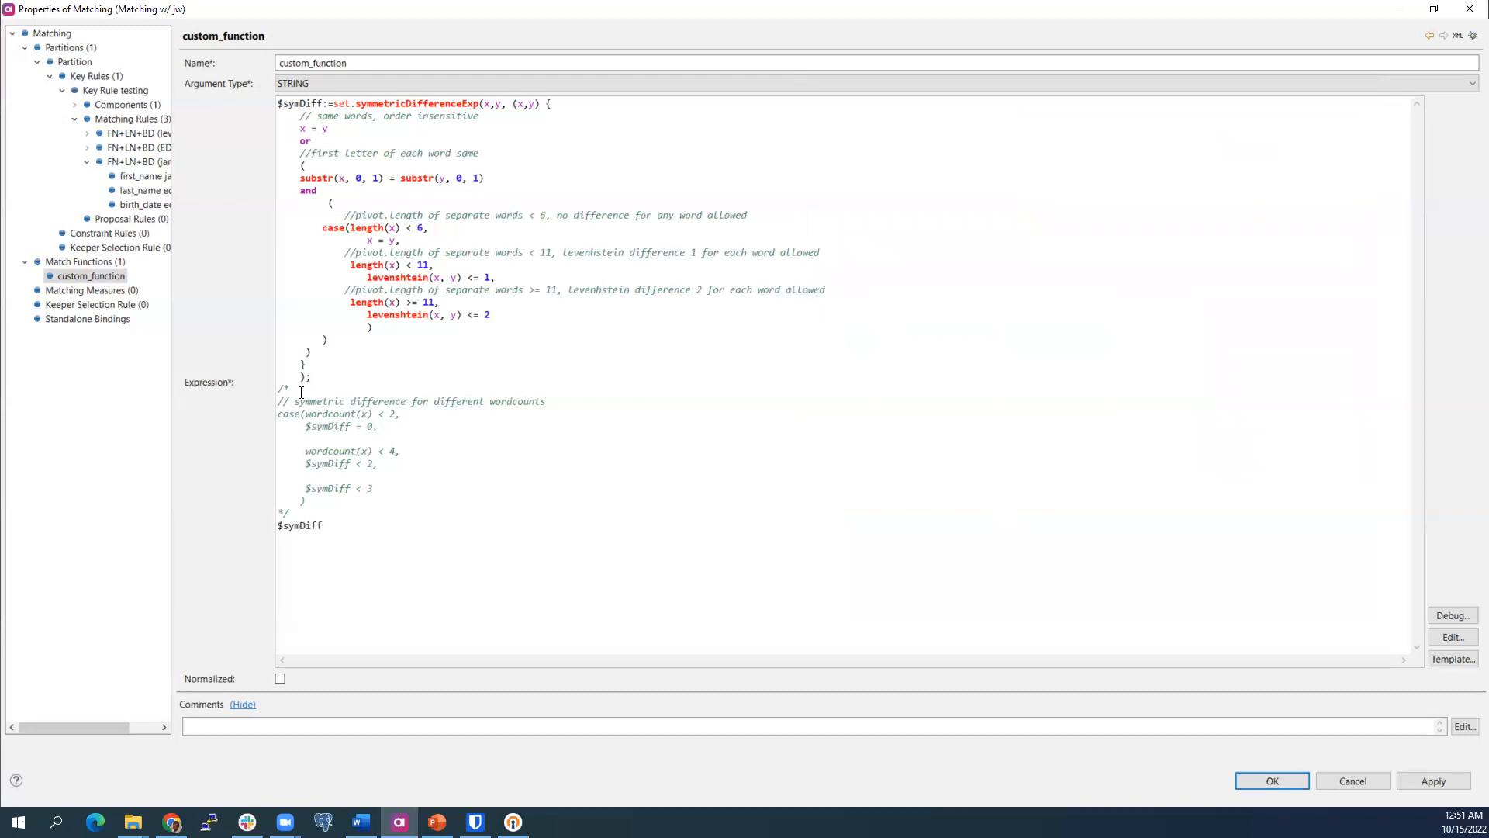
# Remove the comment markers around the wordcount case block and delete the extra $symDiff line.
pyautogui.moveTo(301, 389); pyautogui.dragTo(273, 386)
pyautogui.press('Delete')
pyautogui.moveTo(325, 528); pyautogui.dragTo(268, 512)
pyautogui.press('Delete')
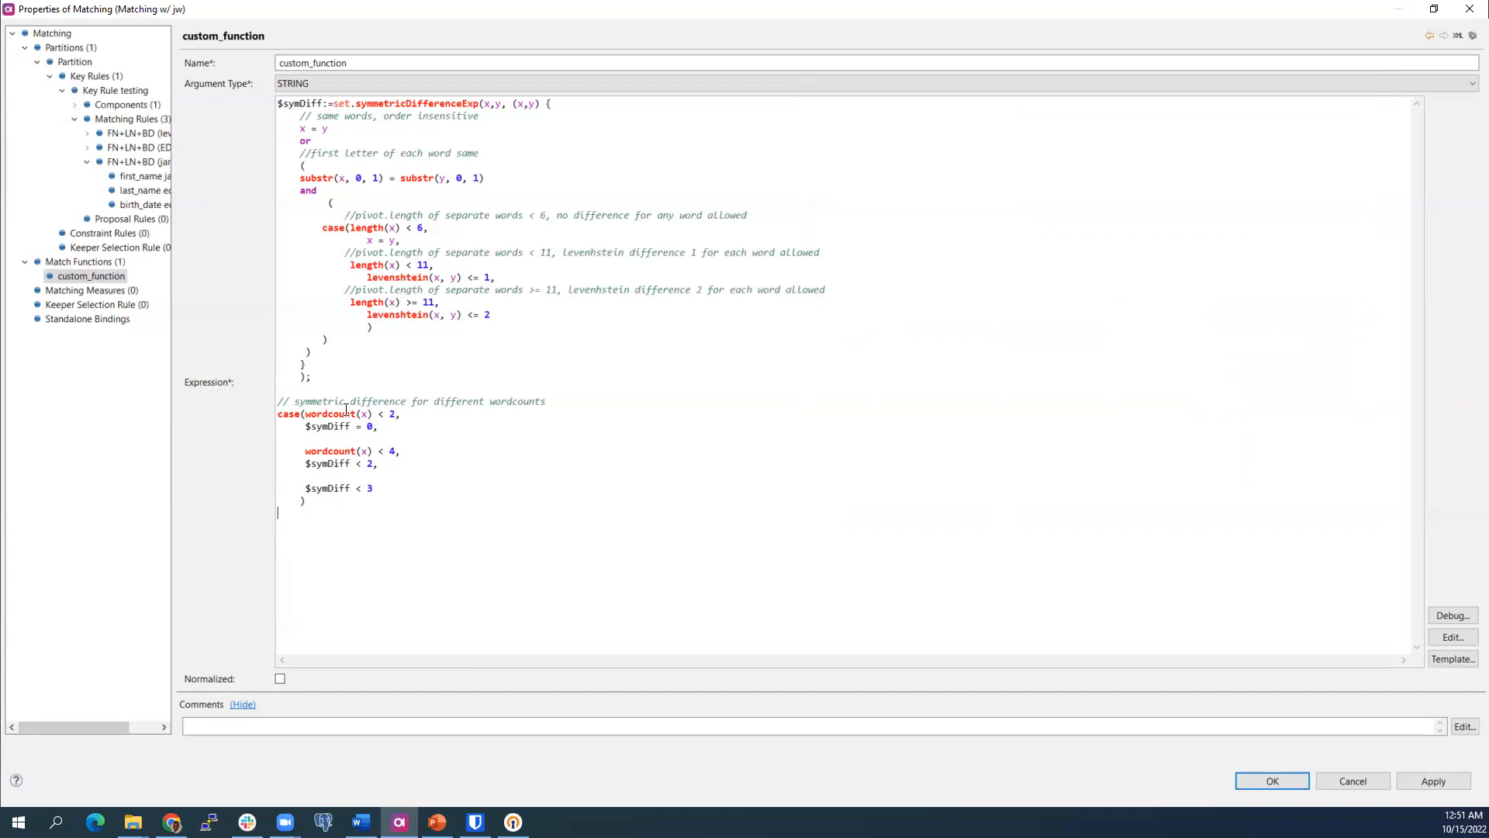
pyautogui.moveTo(361, 409)
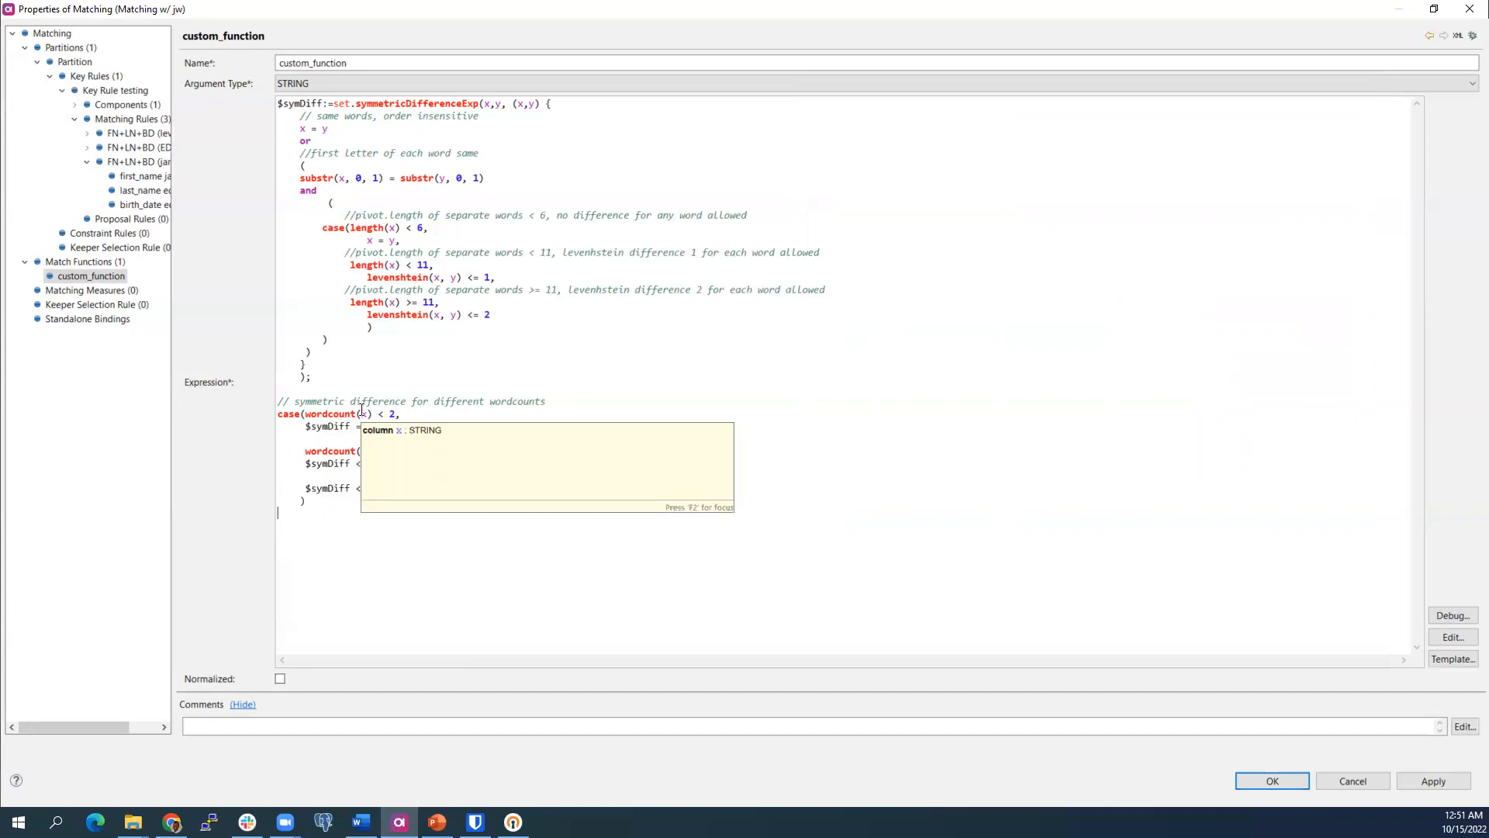
pyautogui.click(448, 413)
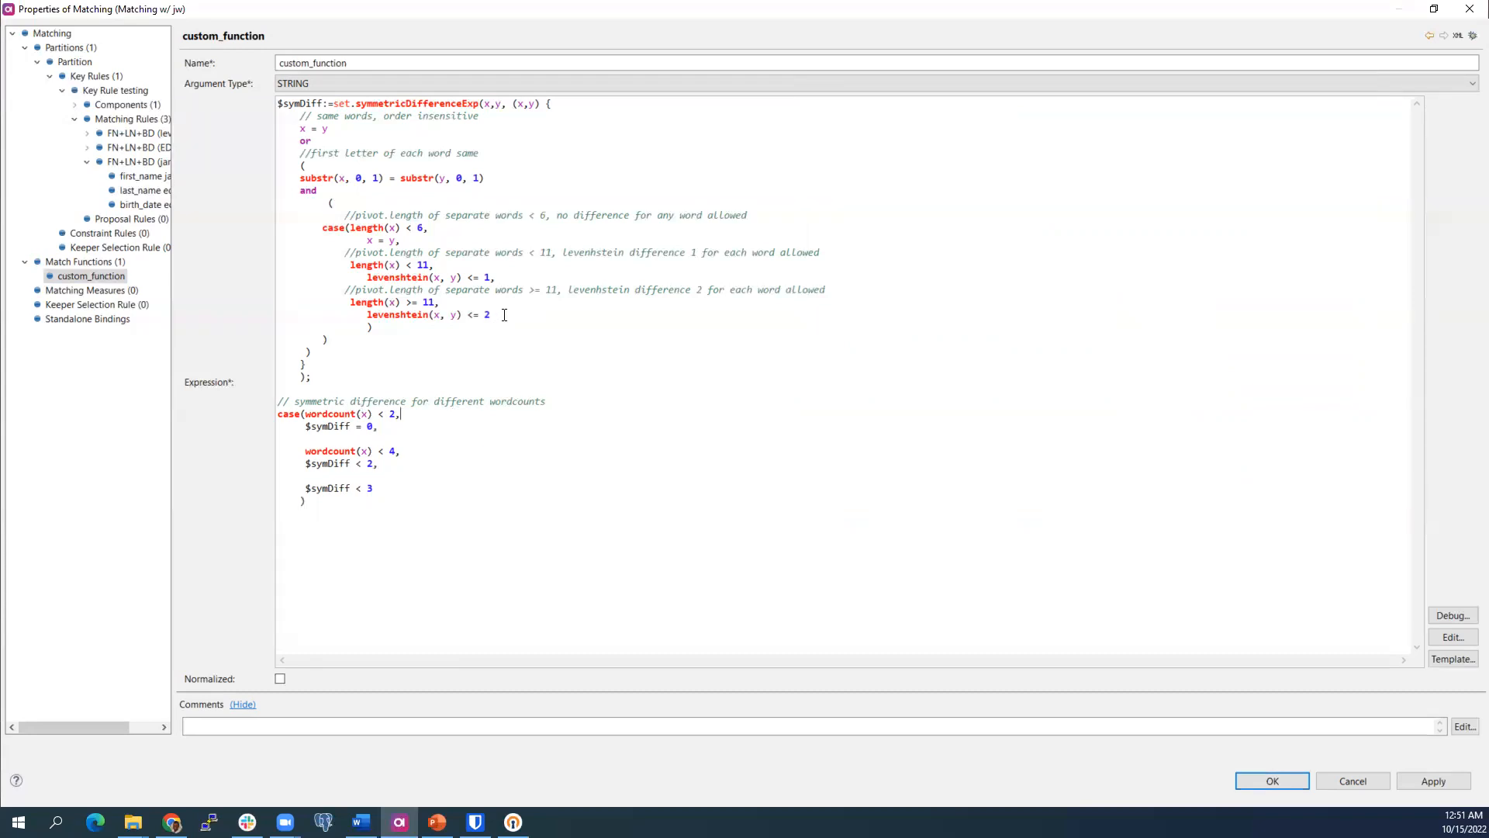
pyautogui.moveTo(492, 316); pyautogui.dragTo(367, 314)
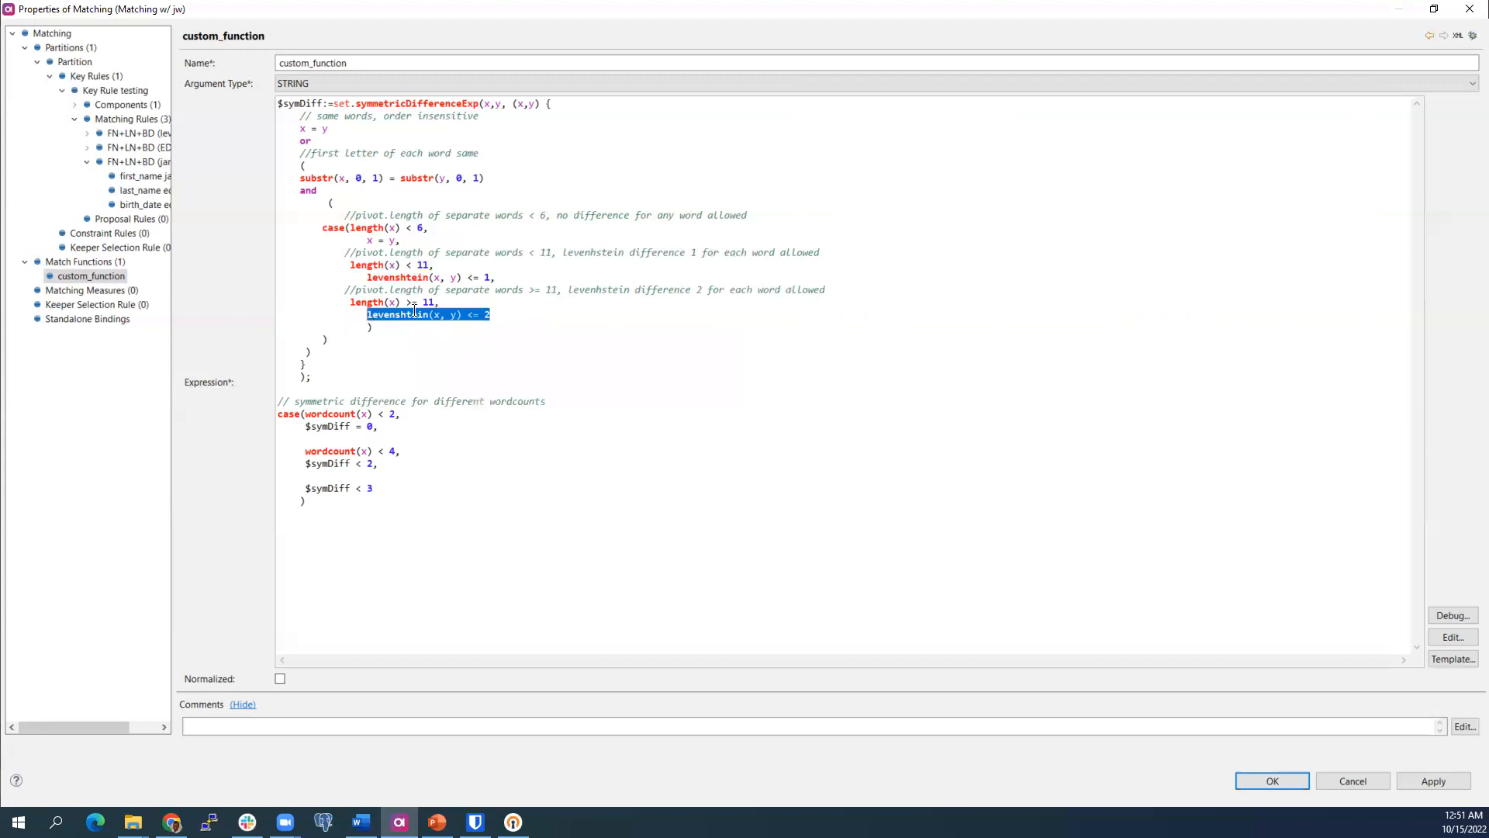
pyautogui.click(511, 313)
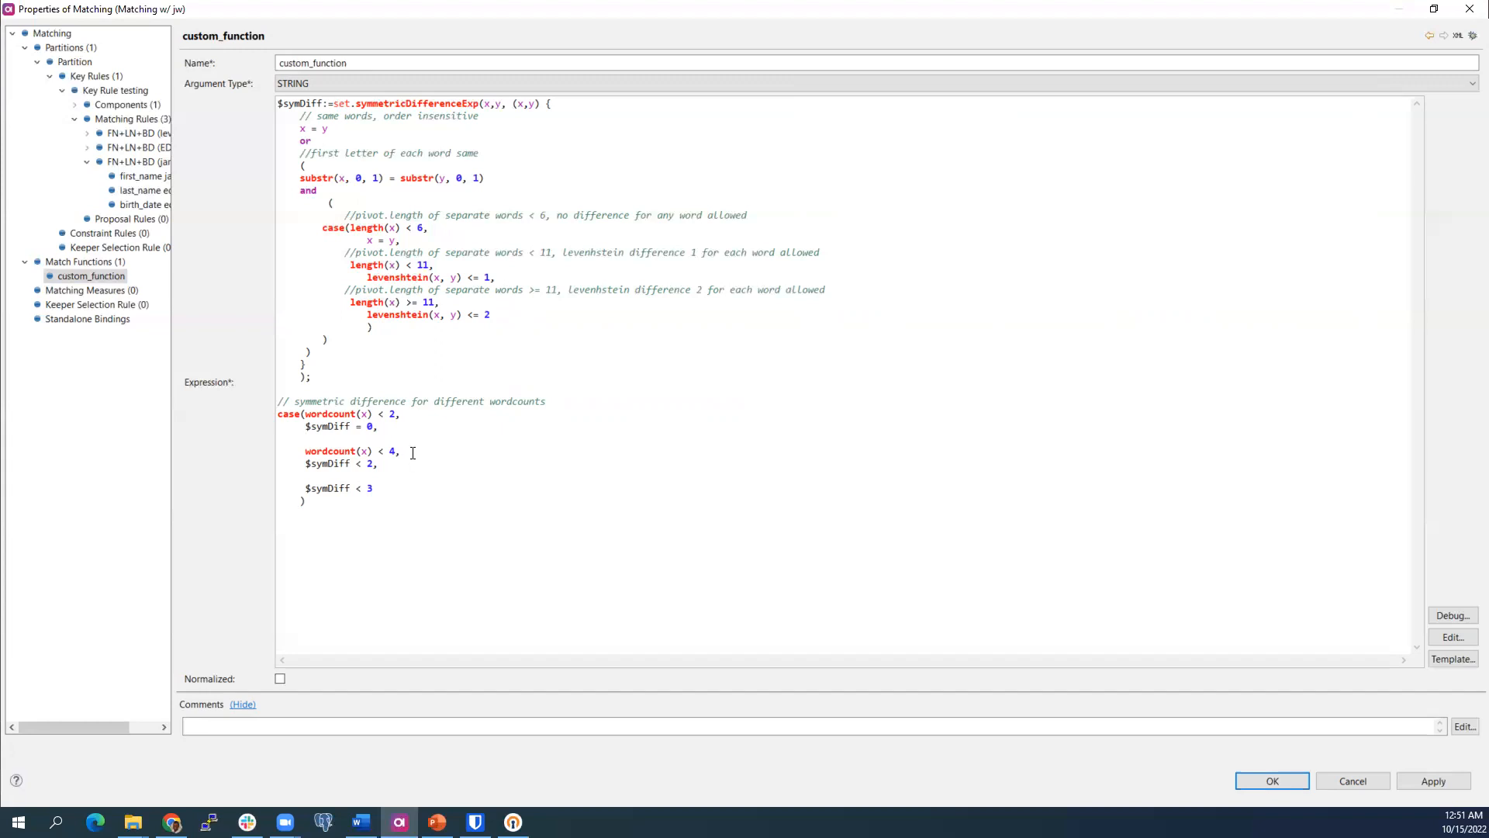
# Change the last two case conditions of the expression to $symDiff <= 2 and $symDiff <= 3, and apply the change.
pyautogui.click(365, 464)
pyautogui.write('=')
pyautogui.write('=')
pyautogui.click(1433, 781)
pyautogui.click(1147, 519)
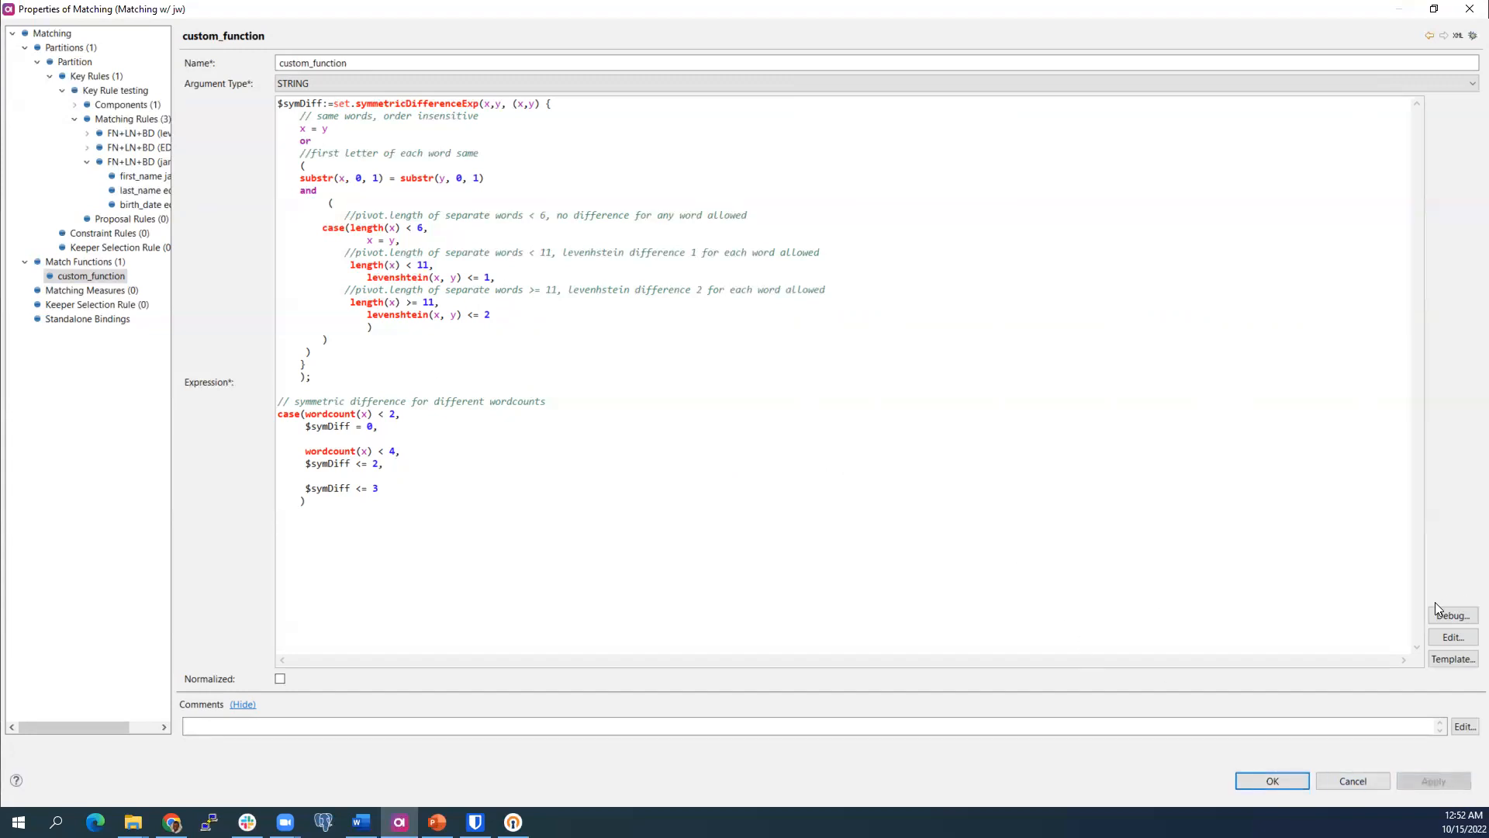
# Debug the updated expression with x set to "this is allowed ingress" and y set to "this is allowed egress".
pyautogui.click(1445, 618)
pyautogui.click(917, 346)
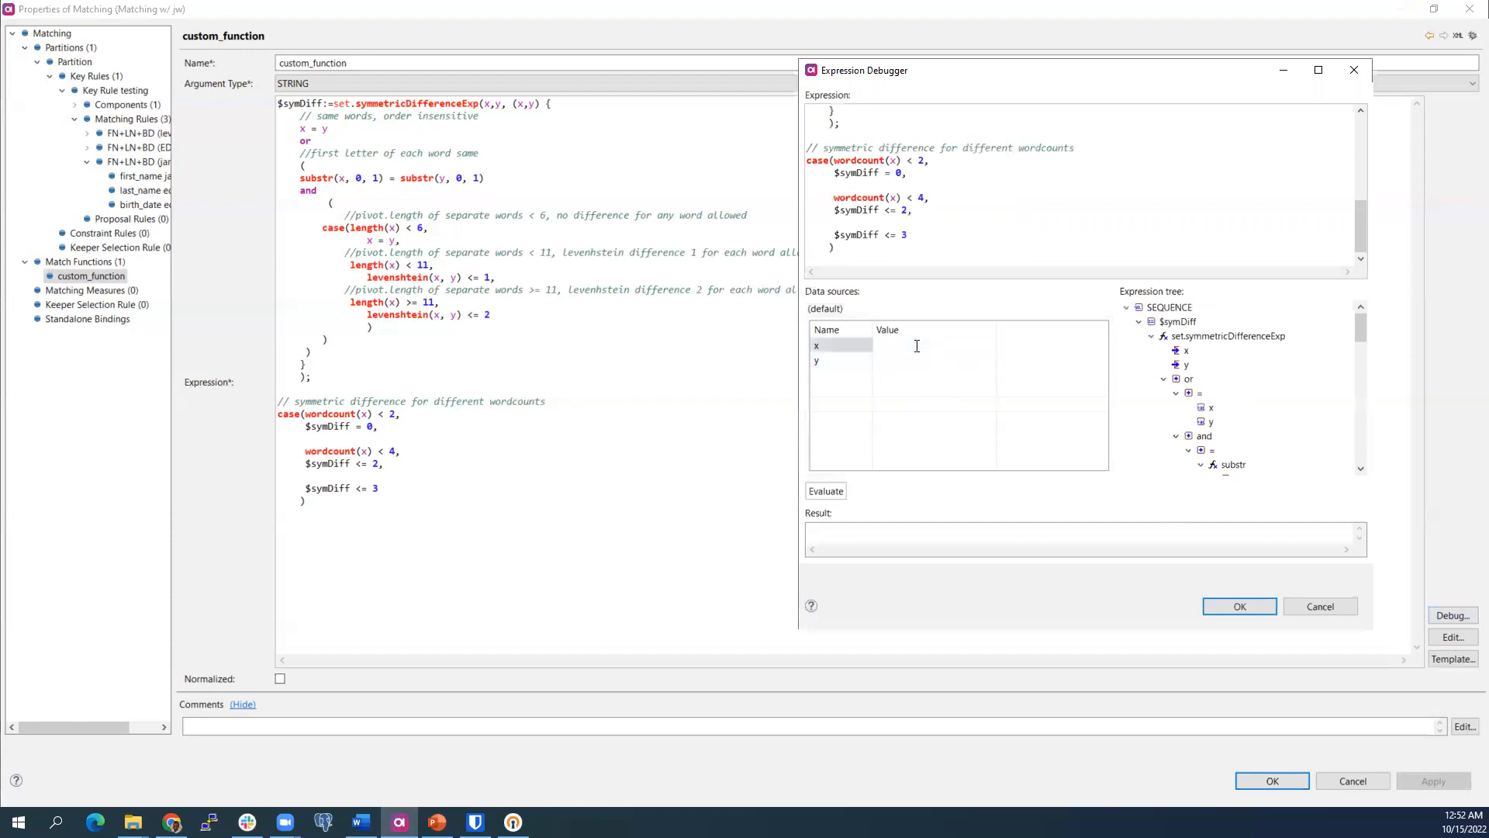
pyautogui.write('this is')
pyautogui.write('allowed ingress')
pyautogui.click(911, 360)
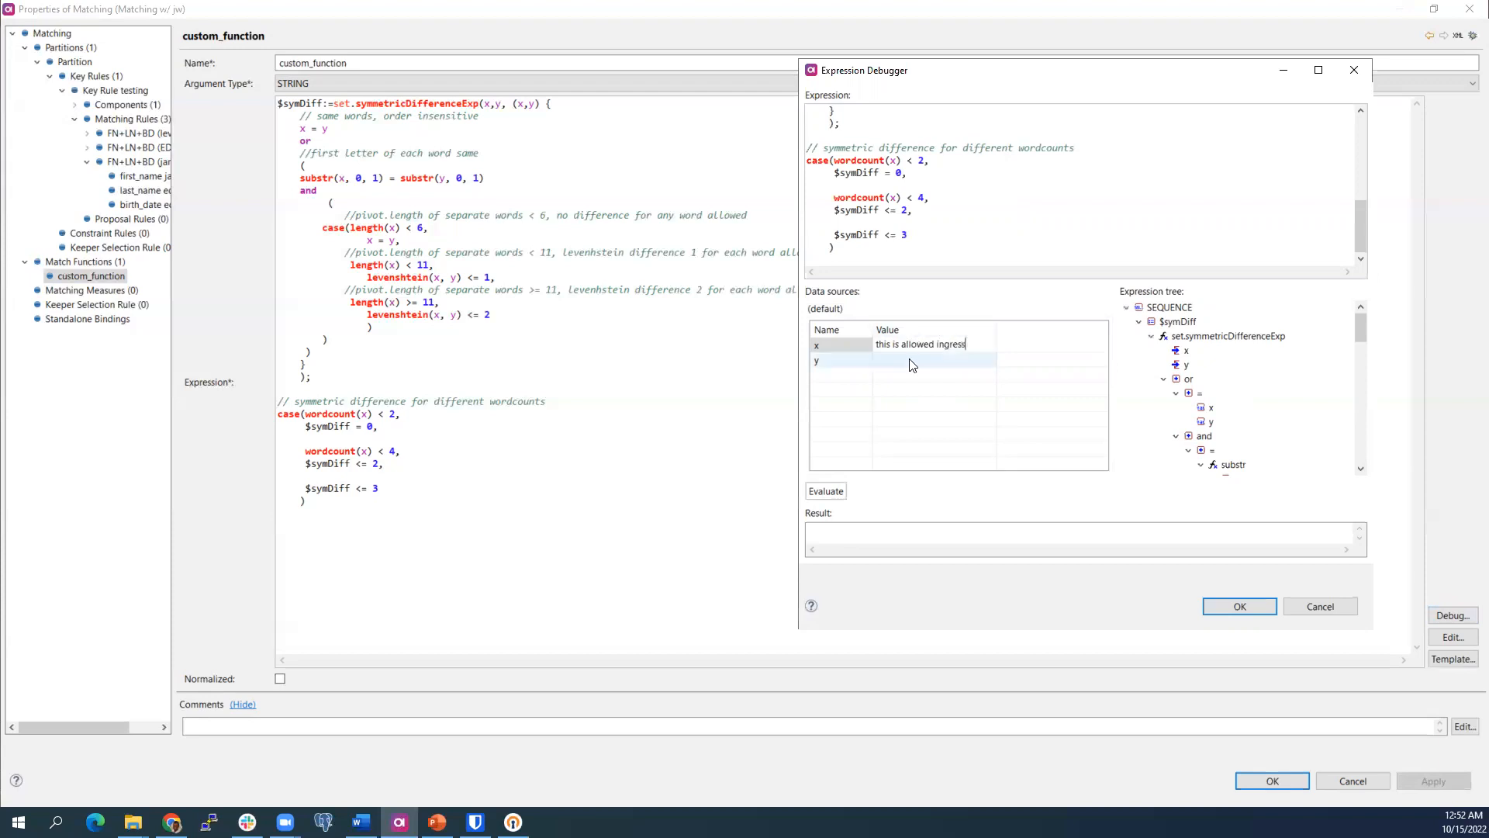
pyautogui.write('this is ')
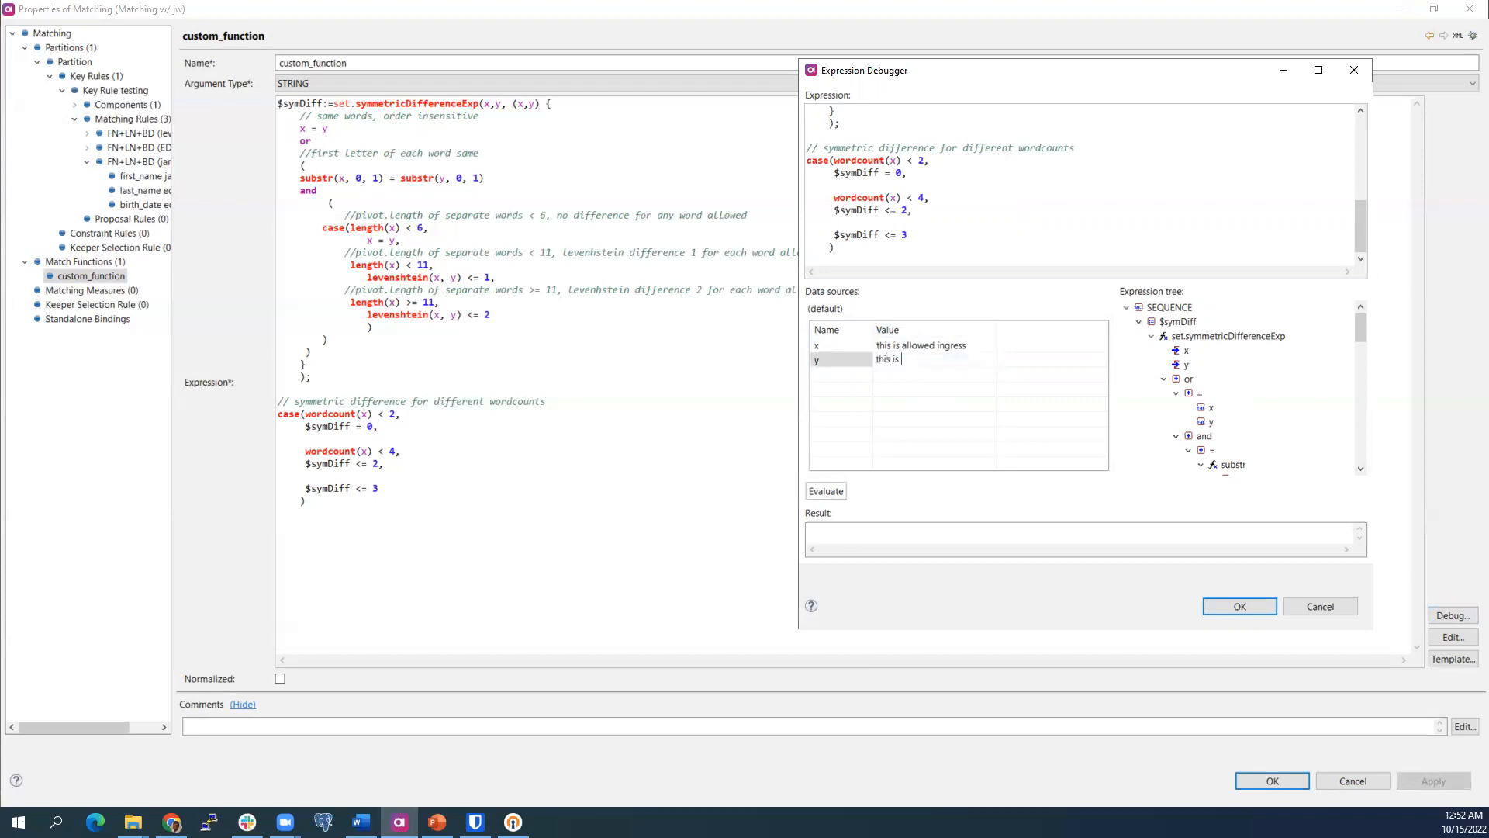
pyautogui.write('allowed egress')
pyautogui.click(827, 492)
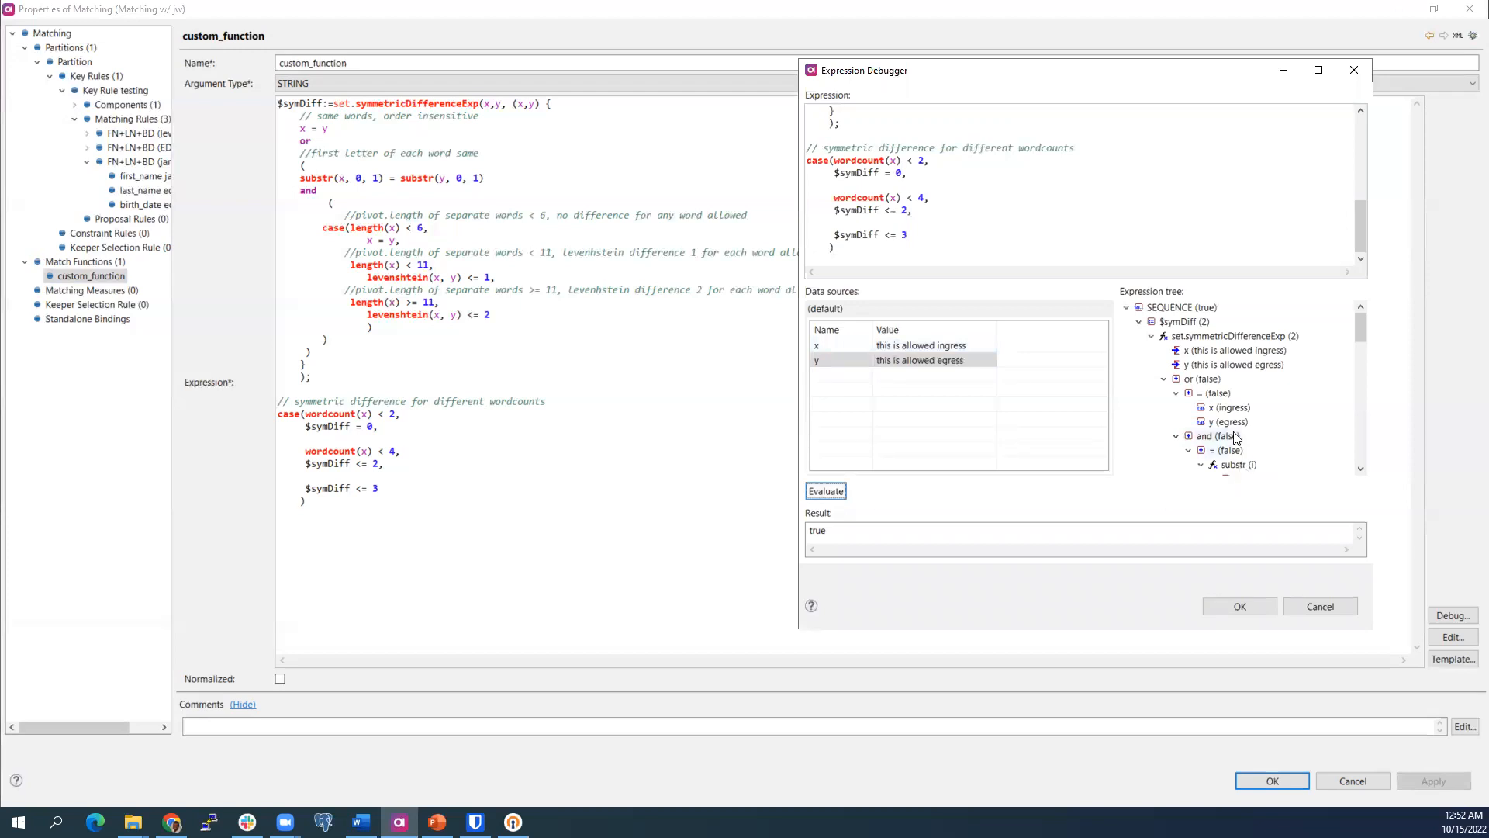
# Examine the wordcount and $symDiff branches of the evaluated expression tree, and close the debugger and the Matching properties.
pyautogui.scroll(-3, 1228, 425)
pyautogui.scroll(-6, 1228, 425)
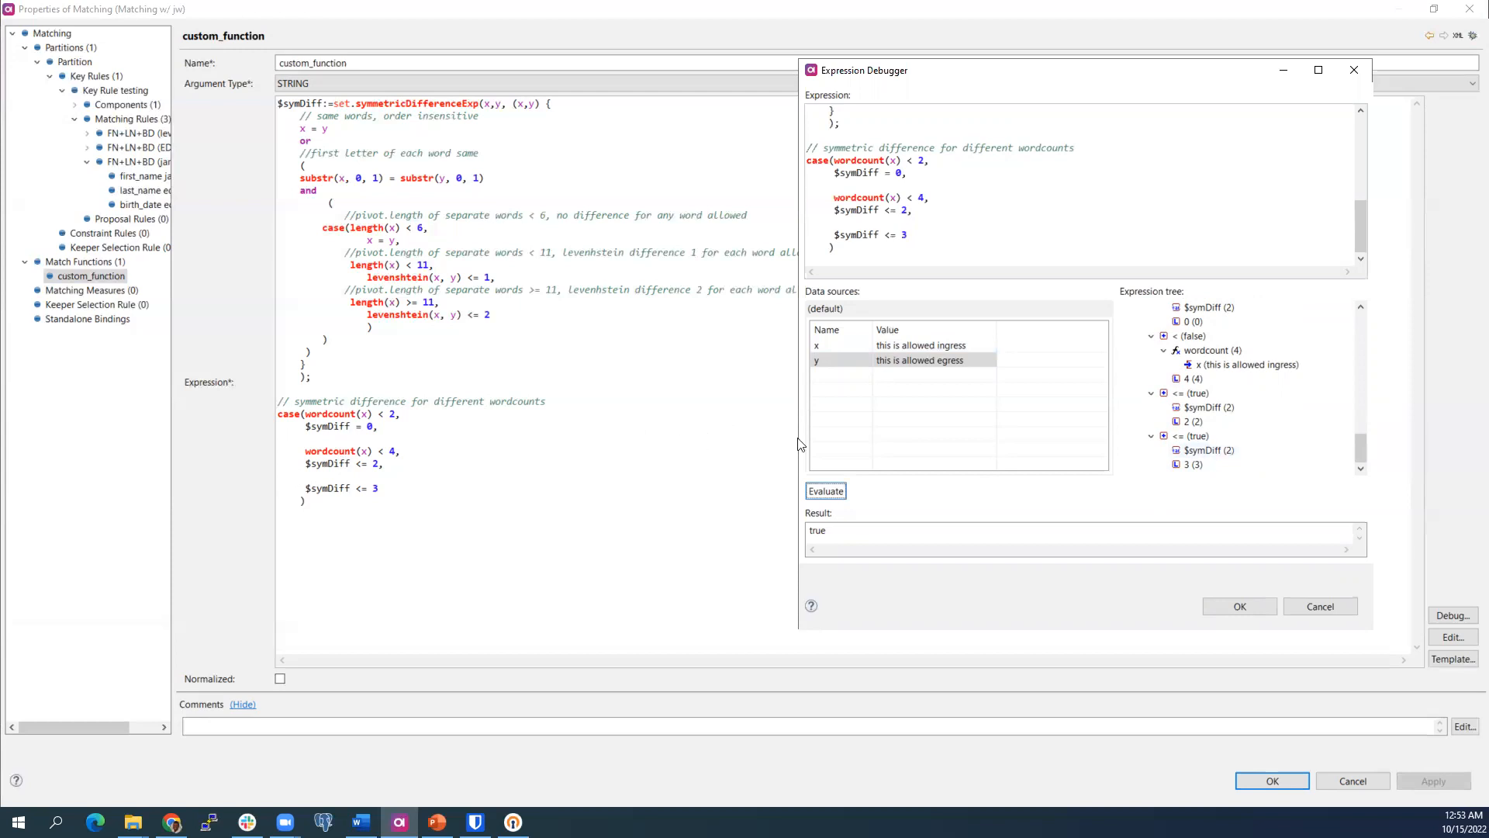
pyautogui.click(981, 361)
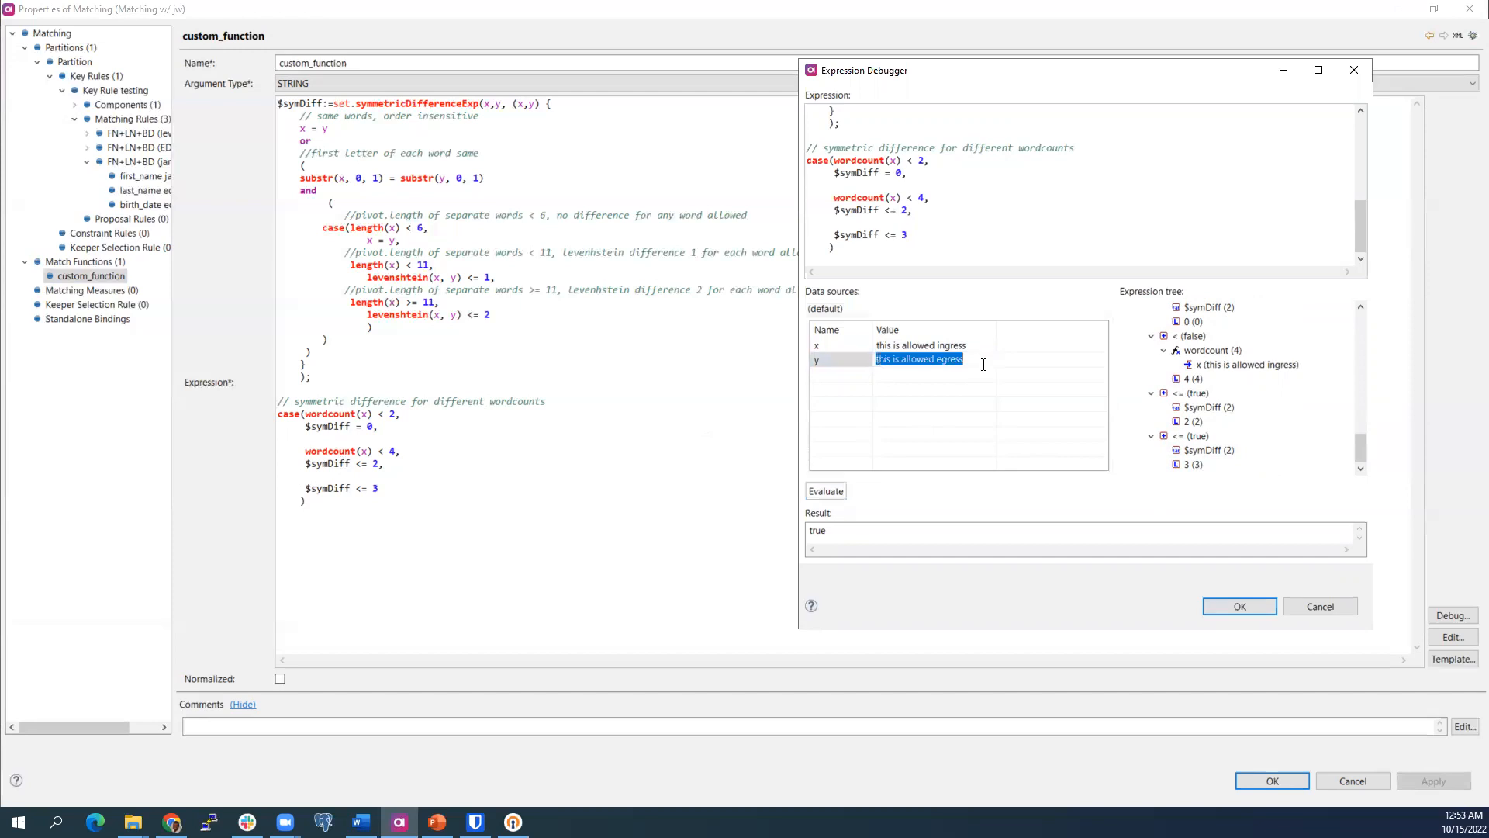
pyautogui.click(983, 365)
pyautogui.click(1340, 604)
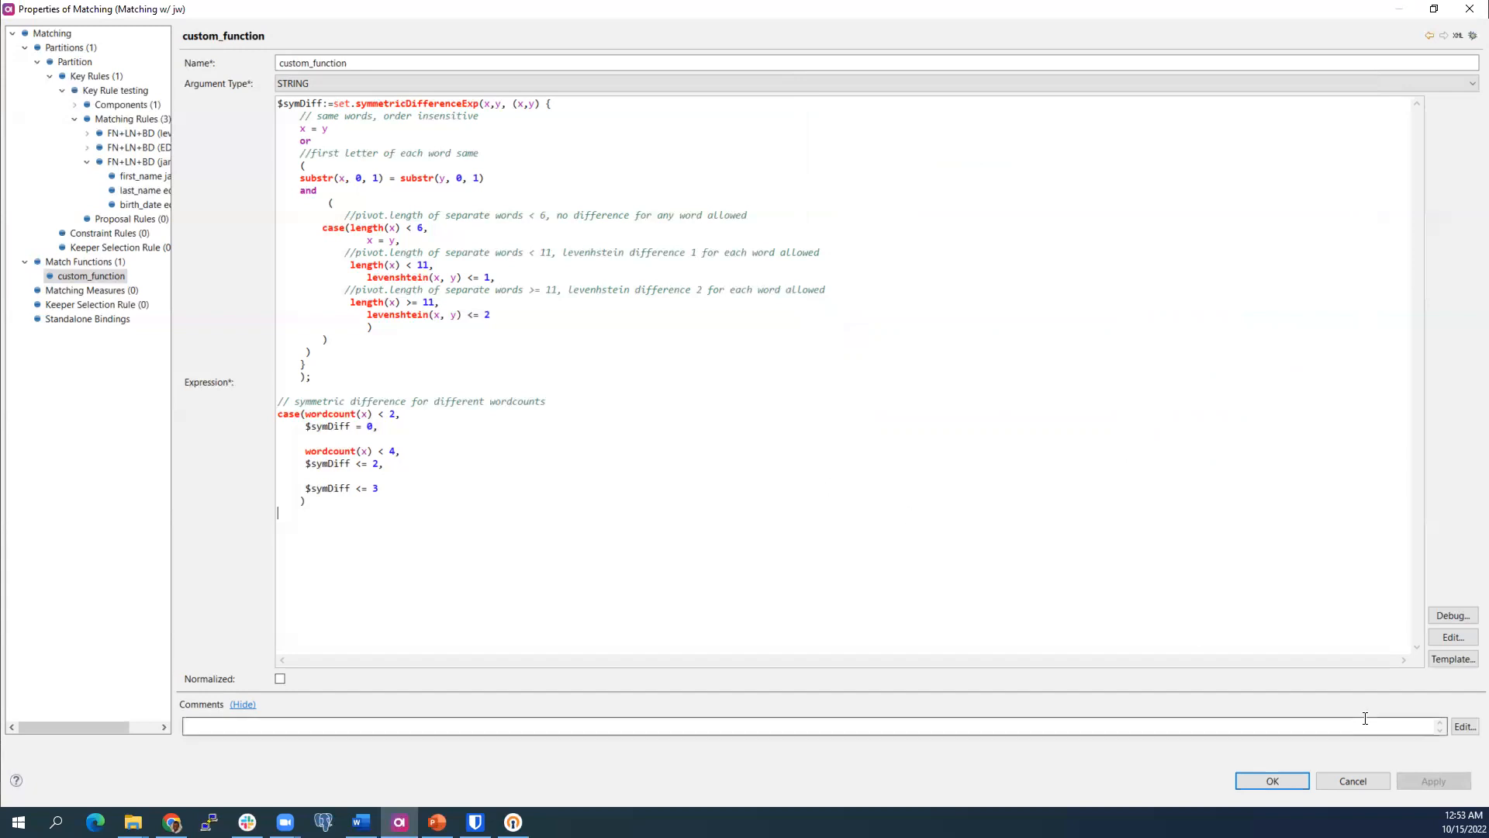
pyautogui.click(1289, 781)
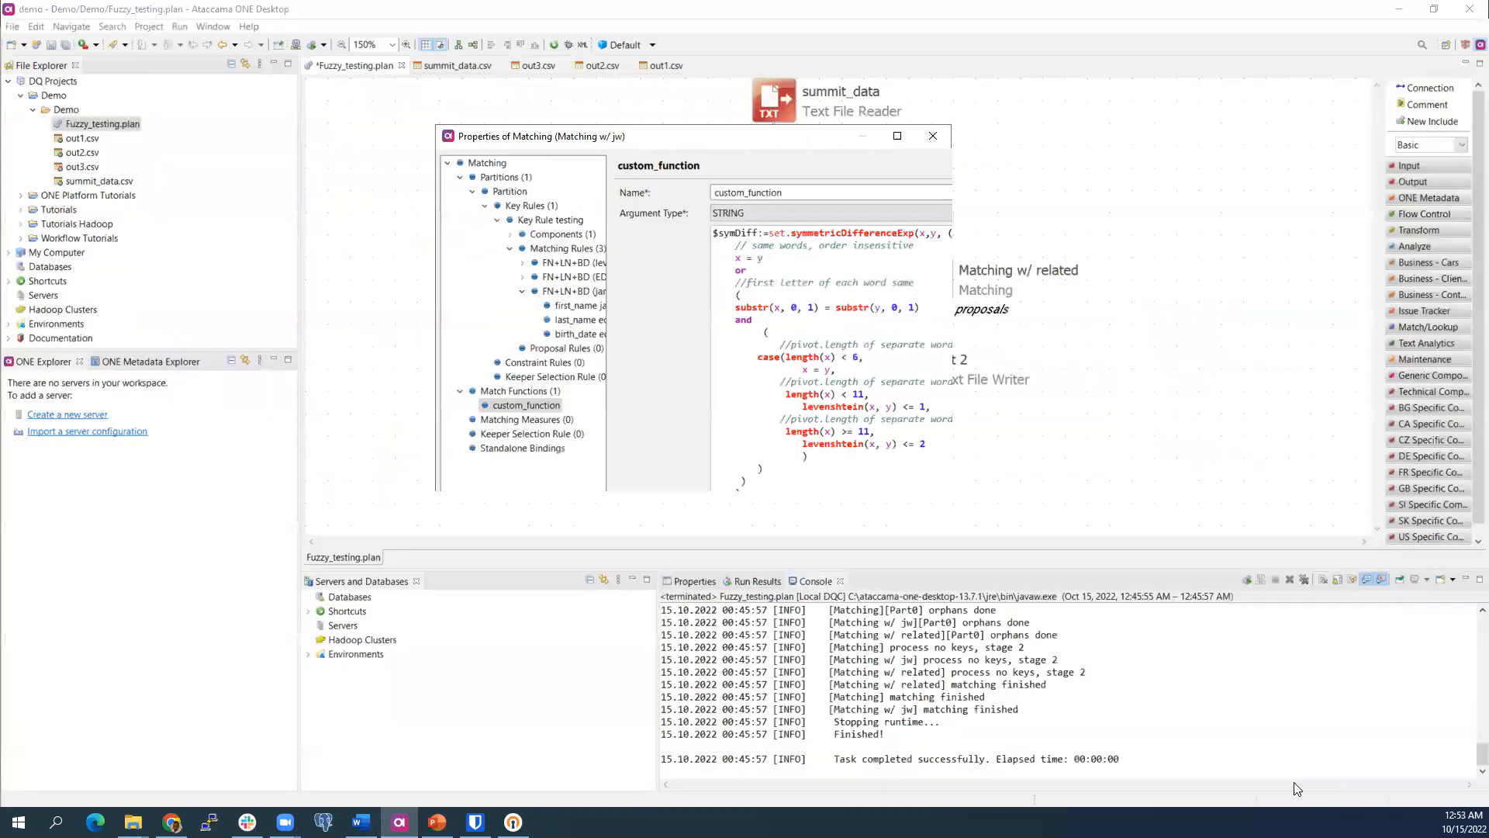
# Switch to the PowerPoint presentation and run the slide show from the Custom Functions slide through to the closing "Thank you!" slide.
pyautogui.hotkey('alt', 'Tab')
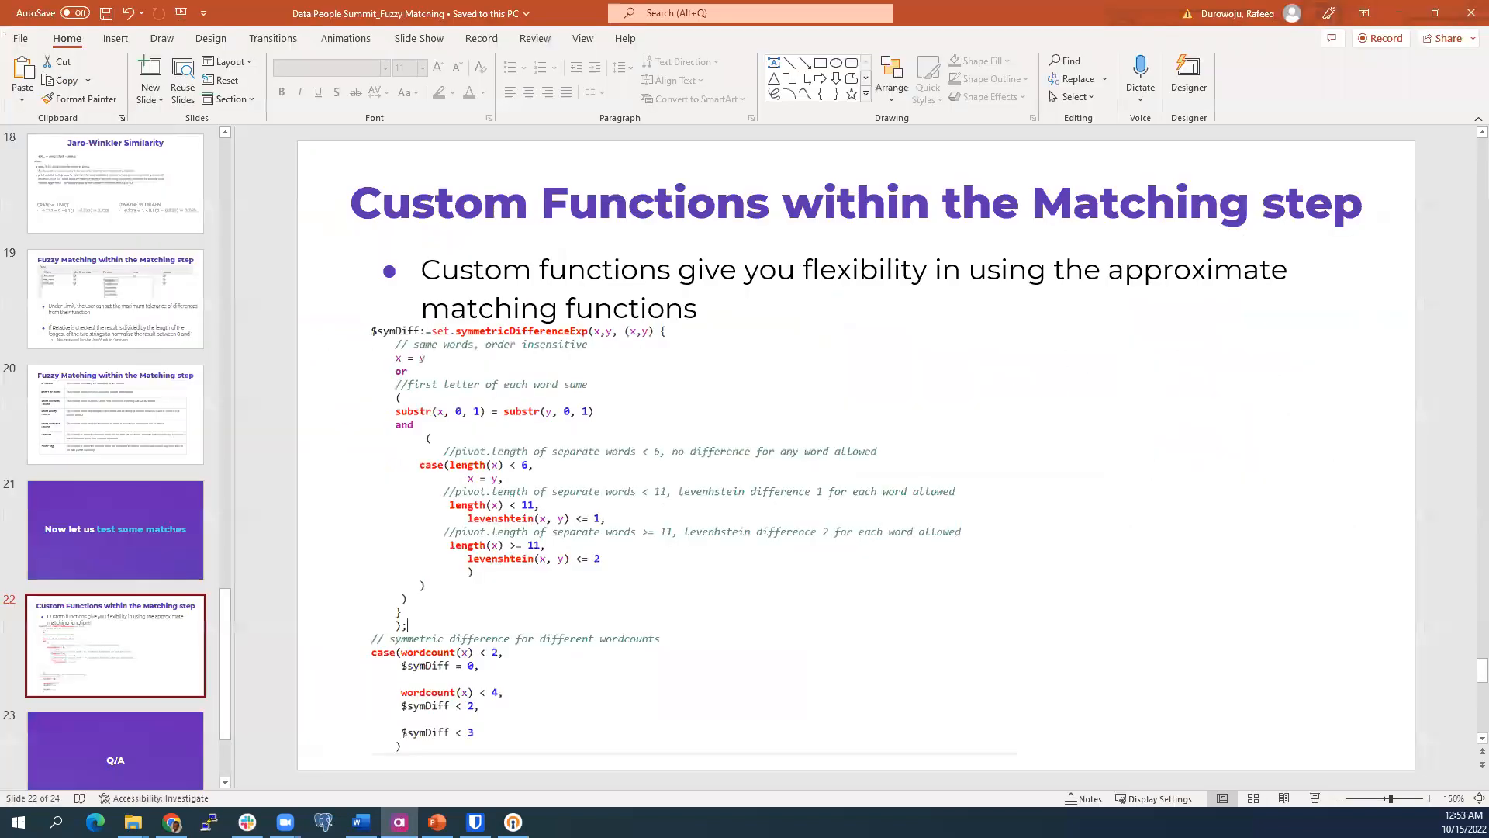
pyautogui.click(1313, 799)
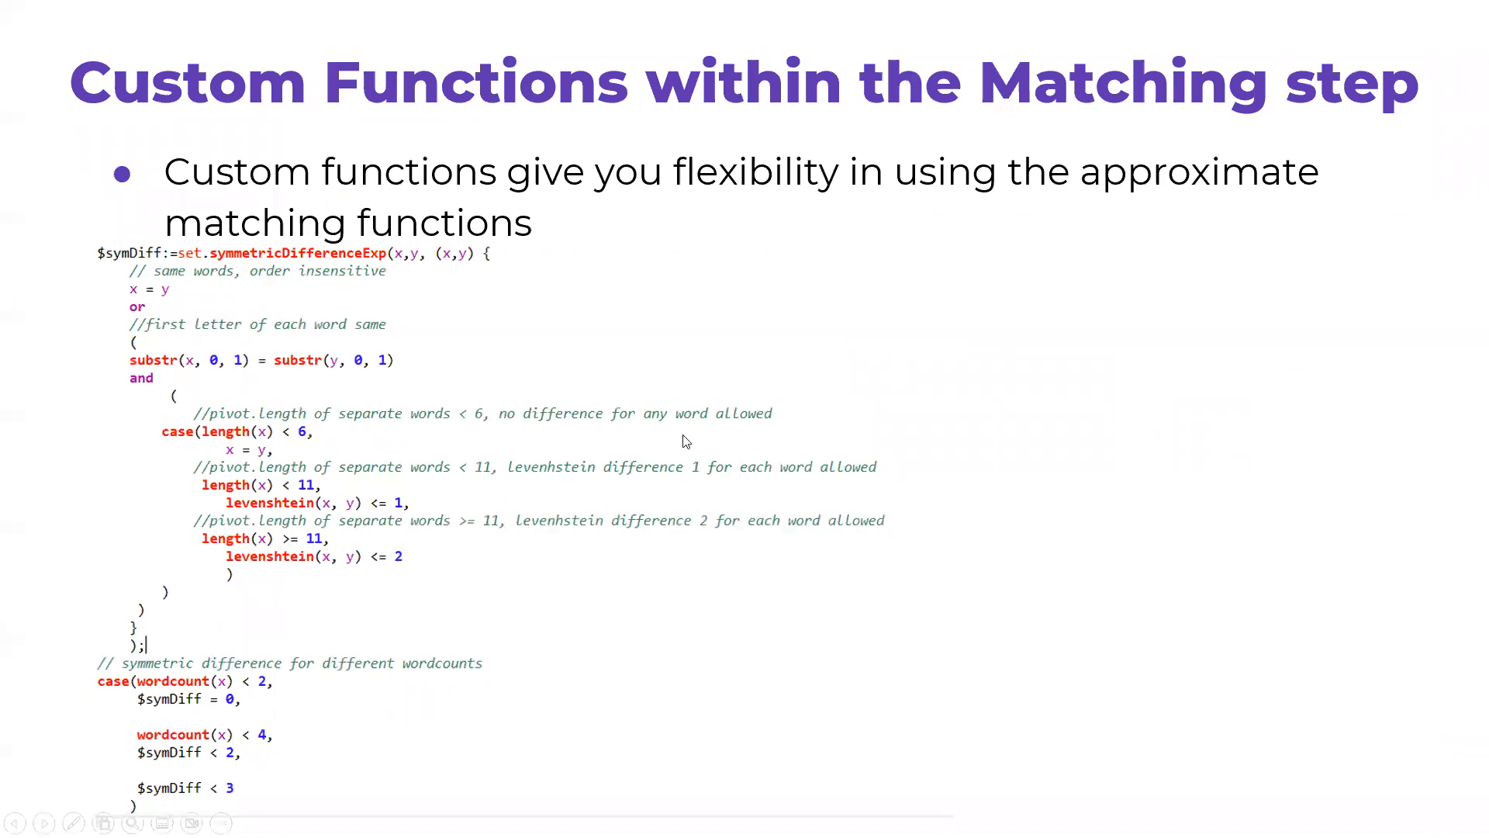
pyautogui.press('Right')
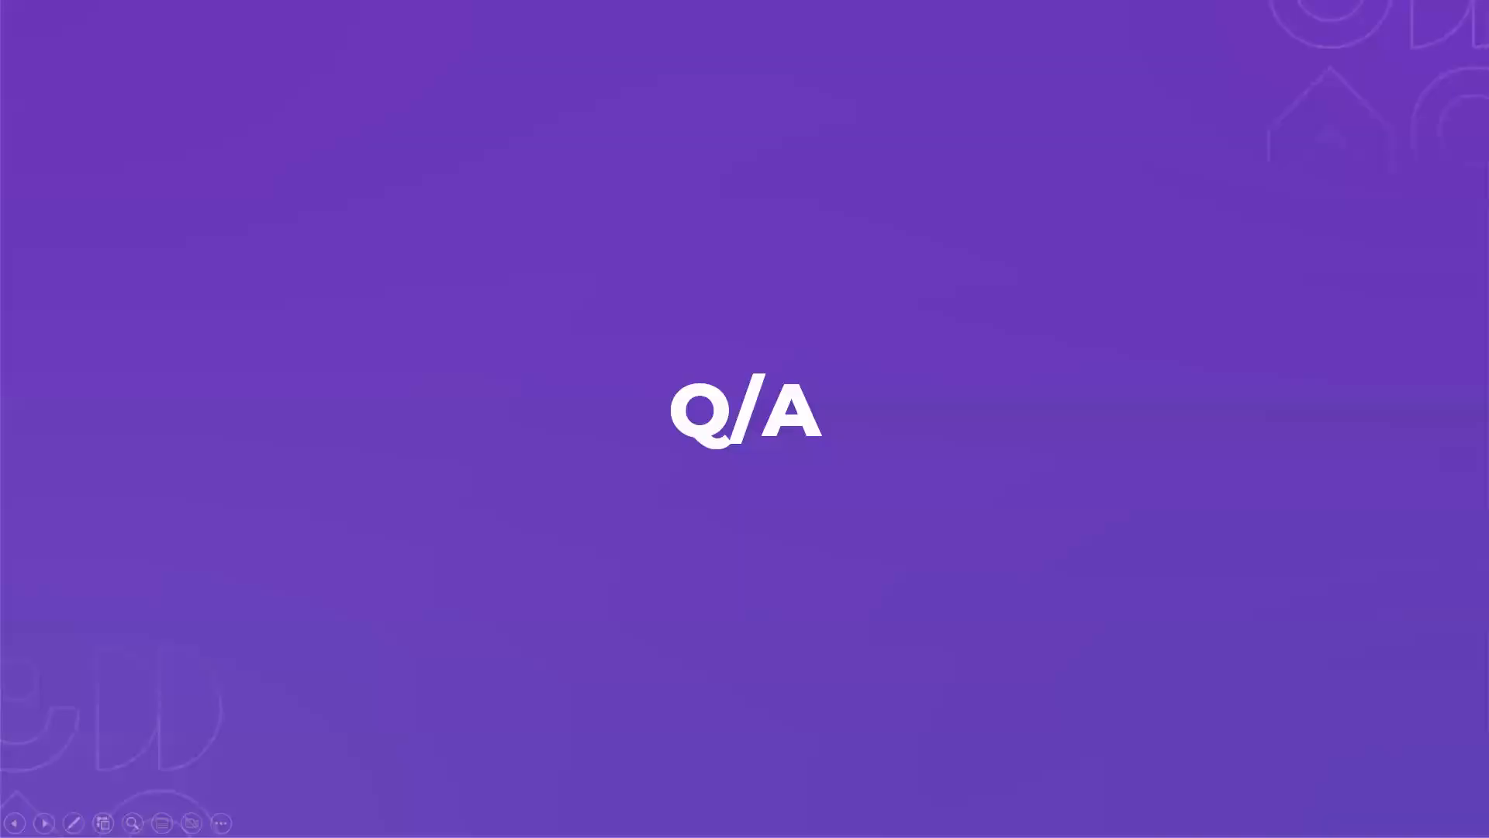
pyautogui.press('Right')
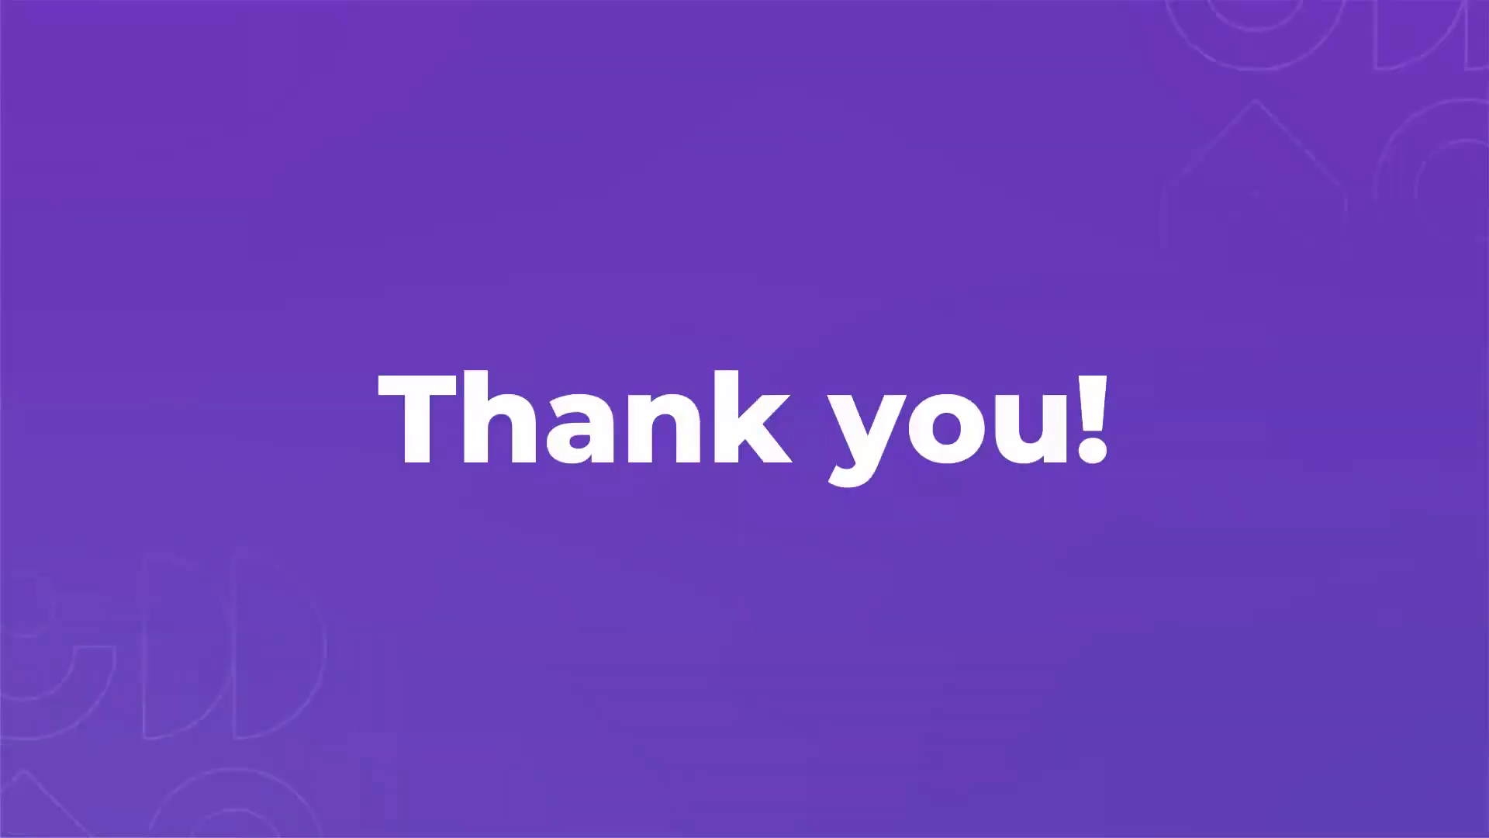